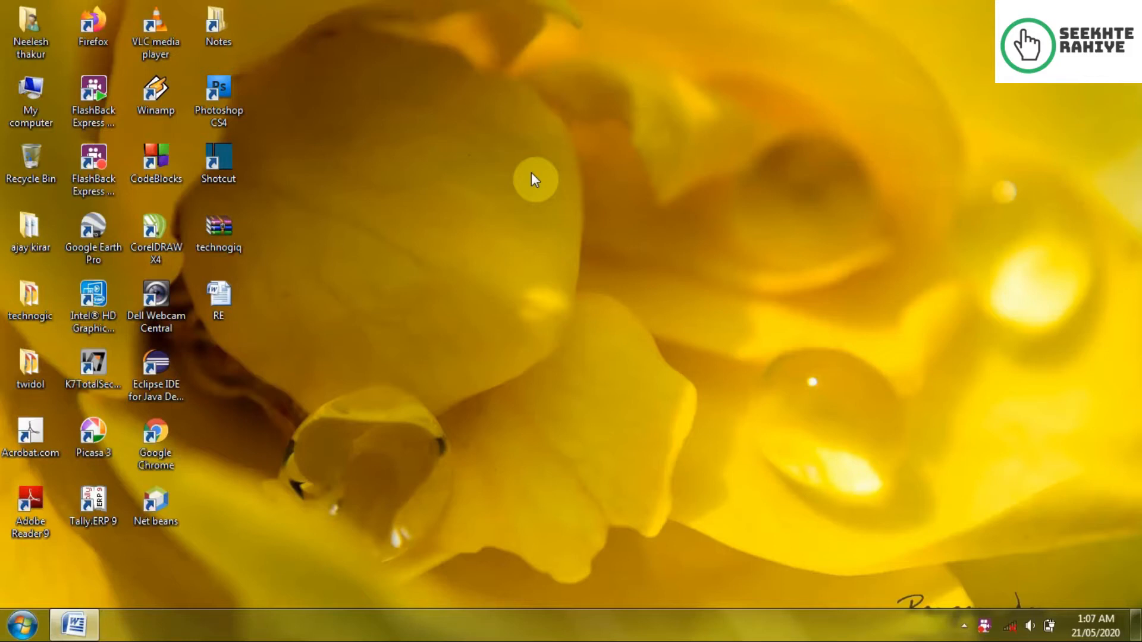
Step: Restore the RE - Microsoft Word window from the taskbar
left_click(93, 615)
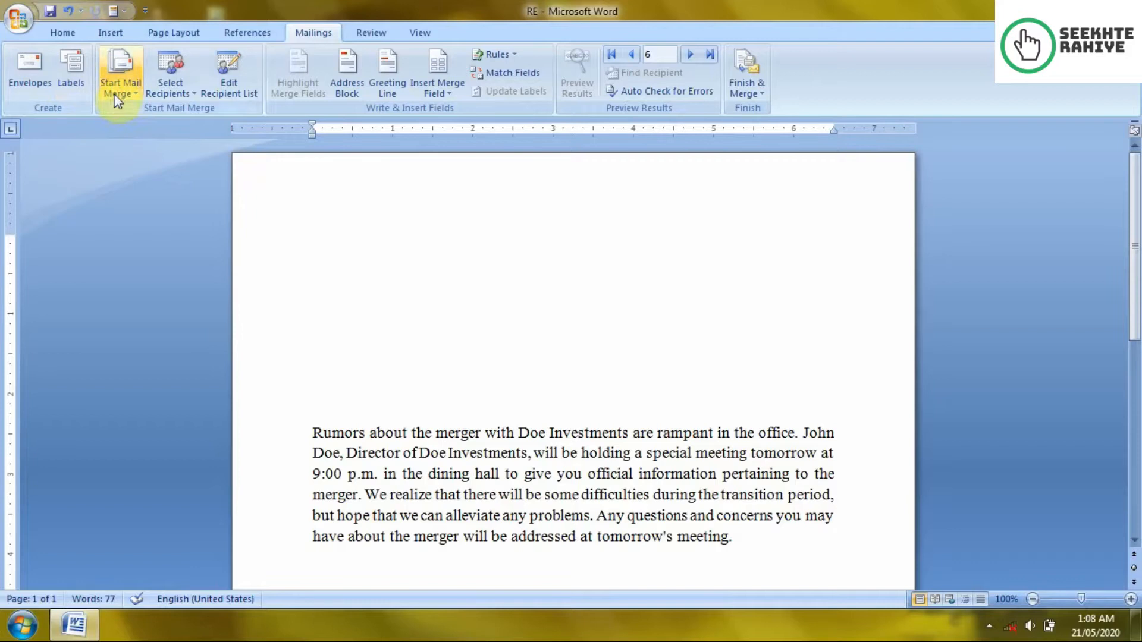
left_click(120, 78)
left_click(408, 268)
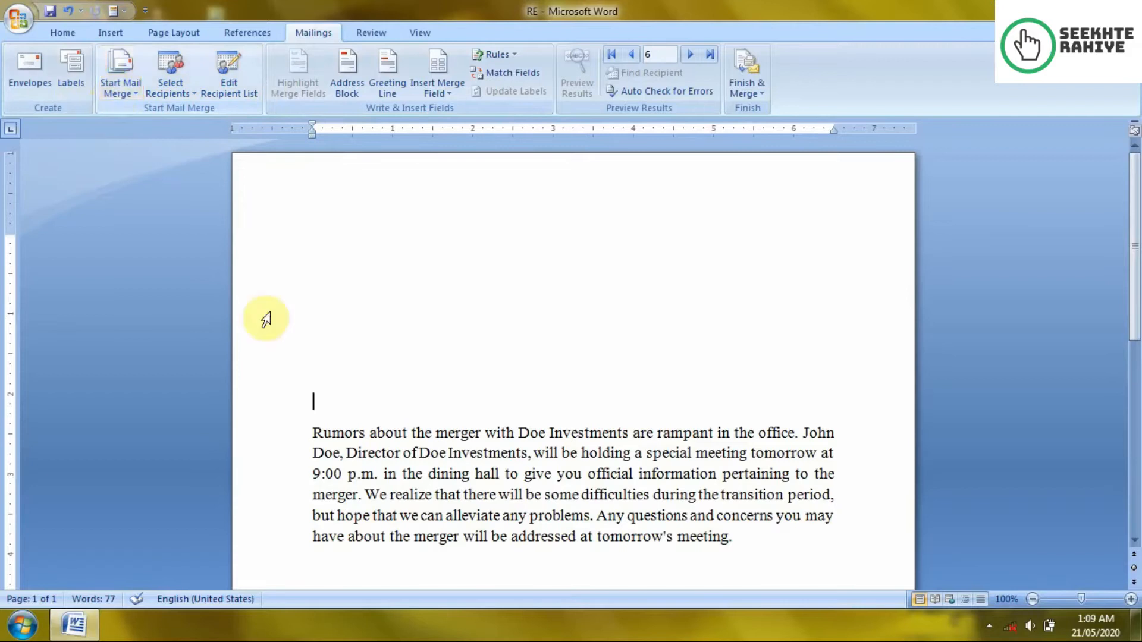
scroll(458, 337, "down", 4)
scroll(458, 337, "up", 3)
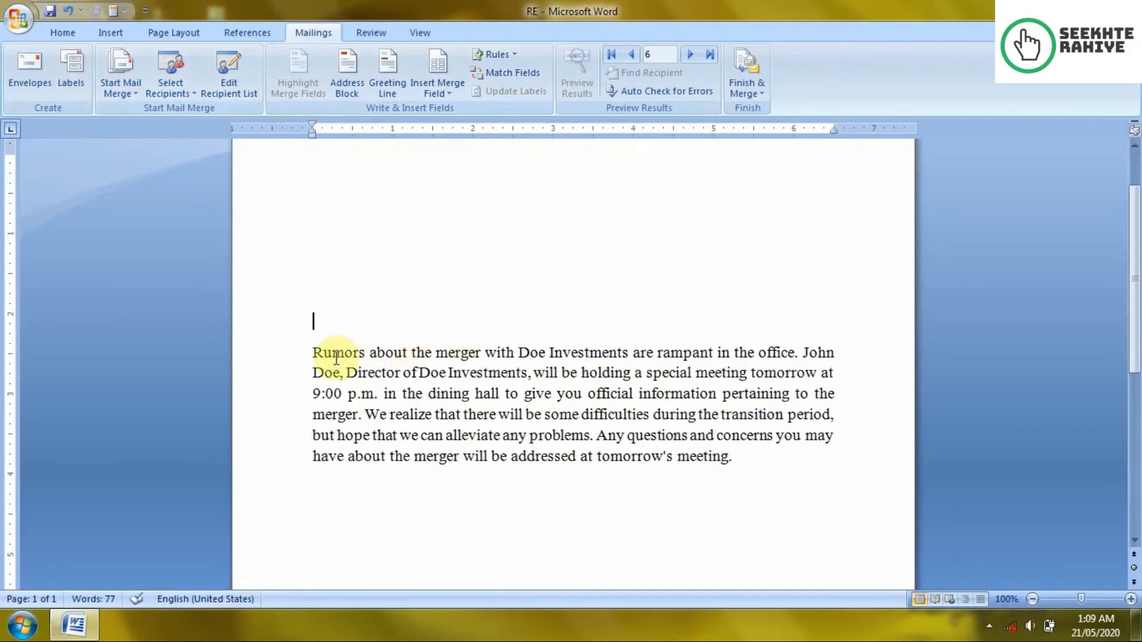
left_click_drag(313, 354, 296, 333)
left_click(728, 461)
left_click(546, 331)
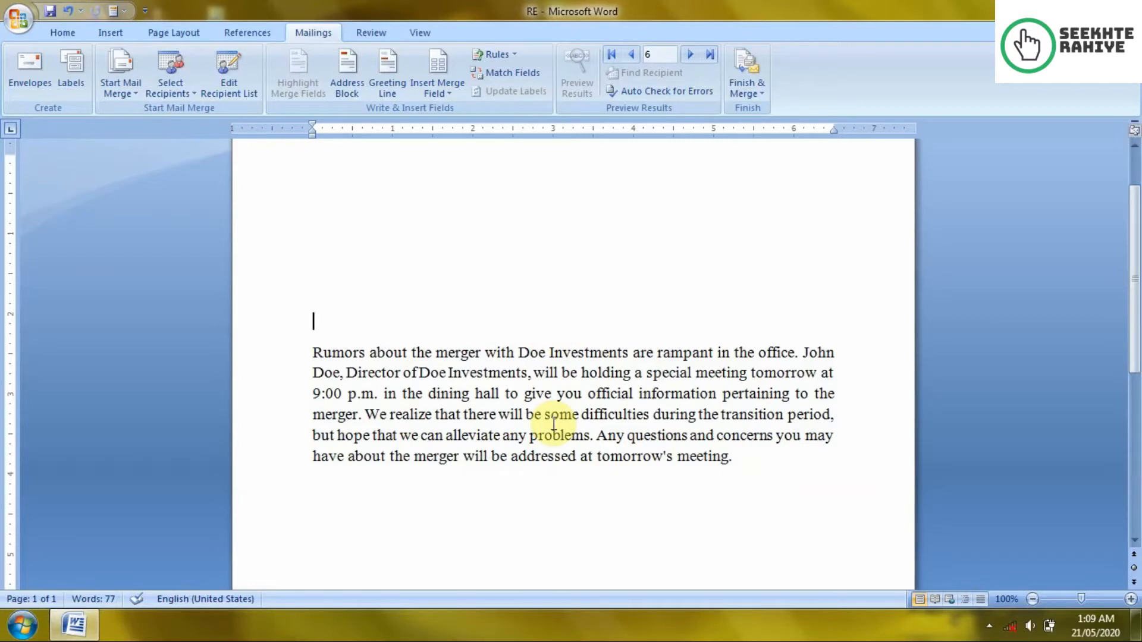
key("shift+Up")
key("shift+Up")
key("shift+Up")
key("Delete")
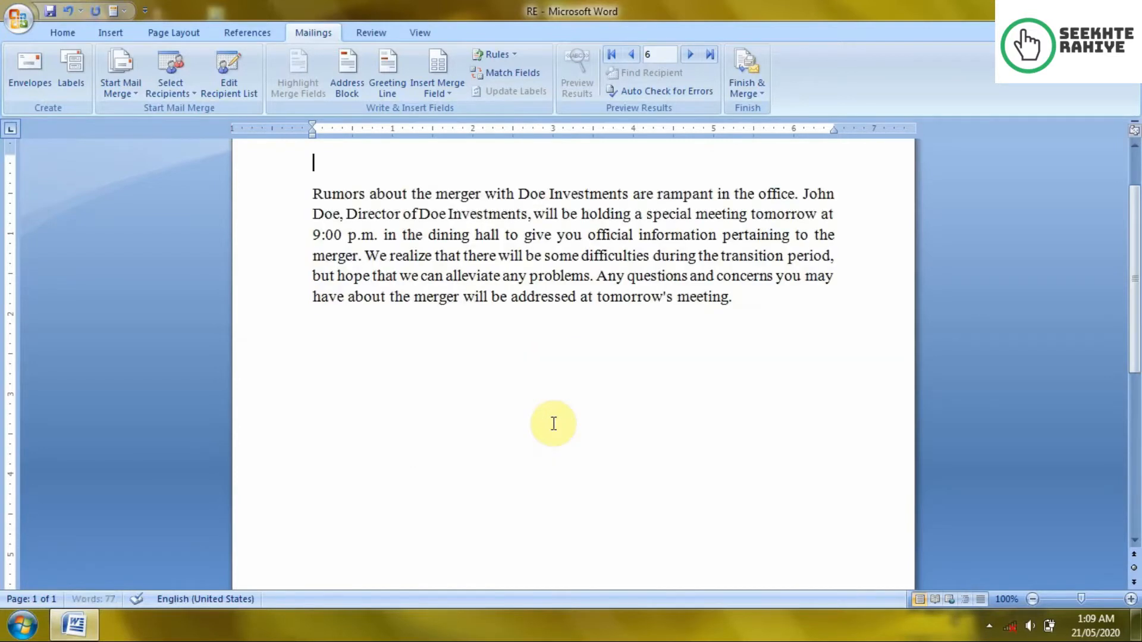
key("Return")
key("Return")
key("Return")
key("Return")
key("Return")
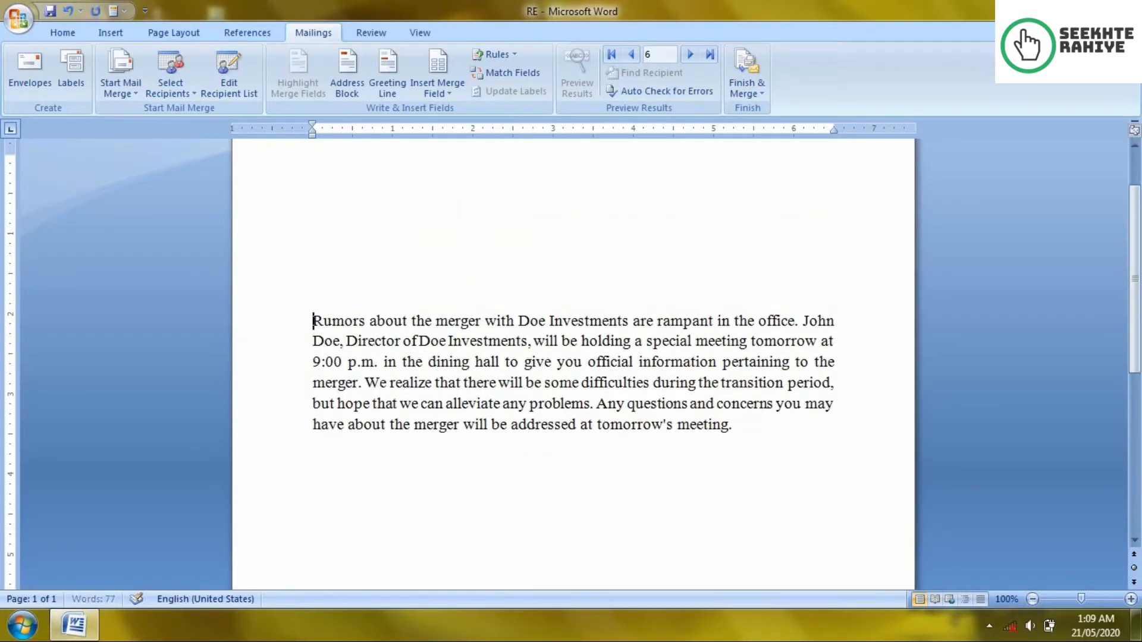
key("Return")
key("Up")
key("Up")
key("Up")
key("Up")
key("Up")
key("Up")
key("Return")
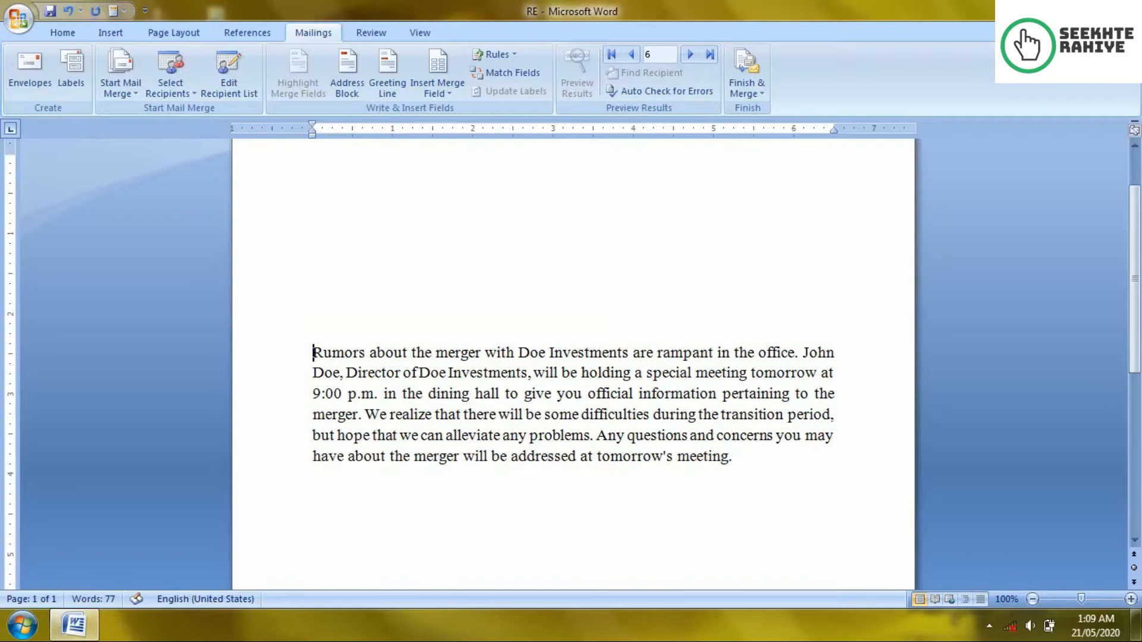
scroll(505, 395, "up", 2)
left_click(298, 215)
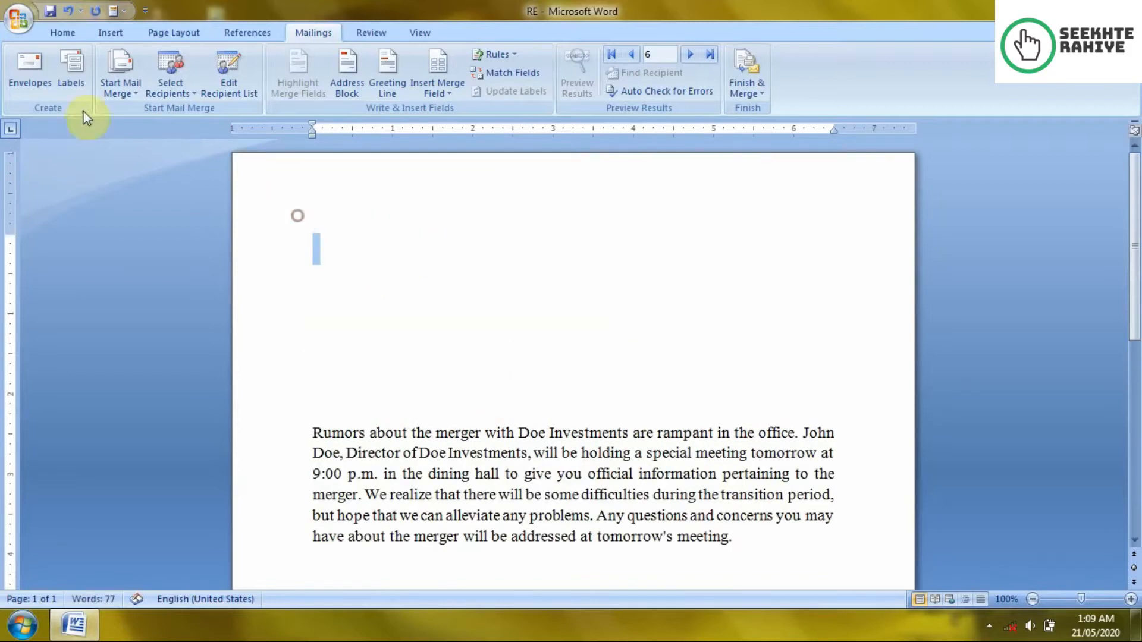
left_click(119, 81)
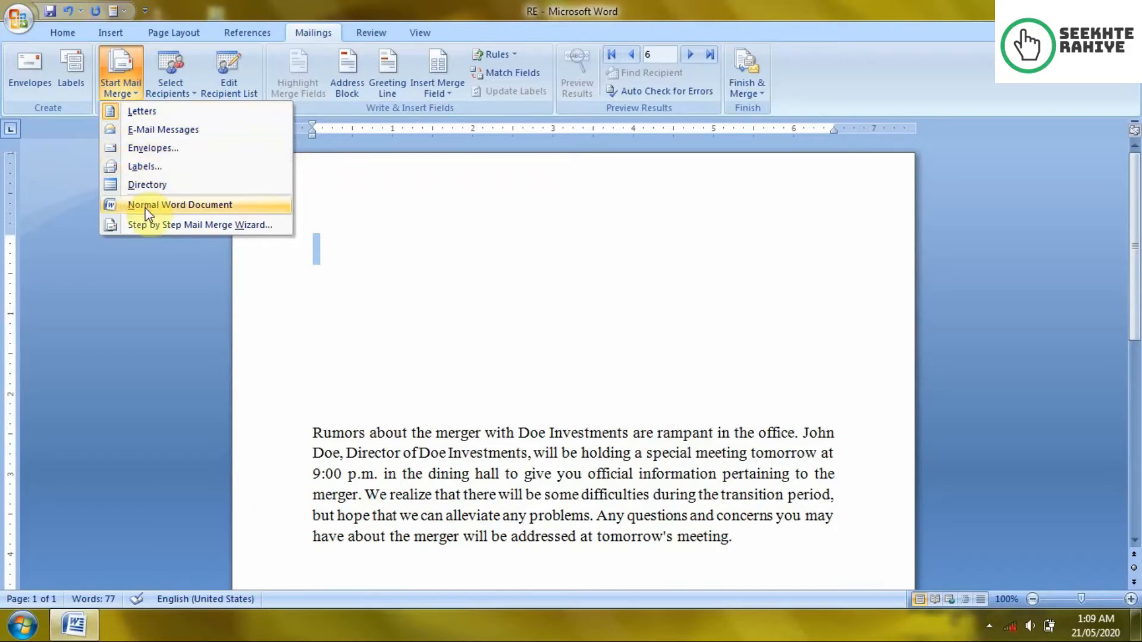
Step: Make RE a Letters merge, then briefly launch and close the Step by Step Mail Merge Wizard
left_click(131, 112)
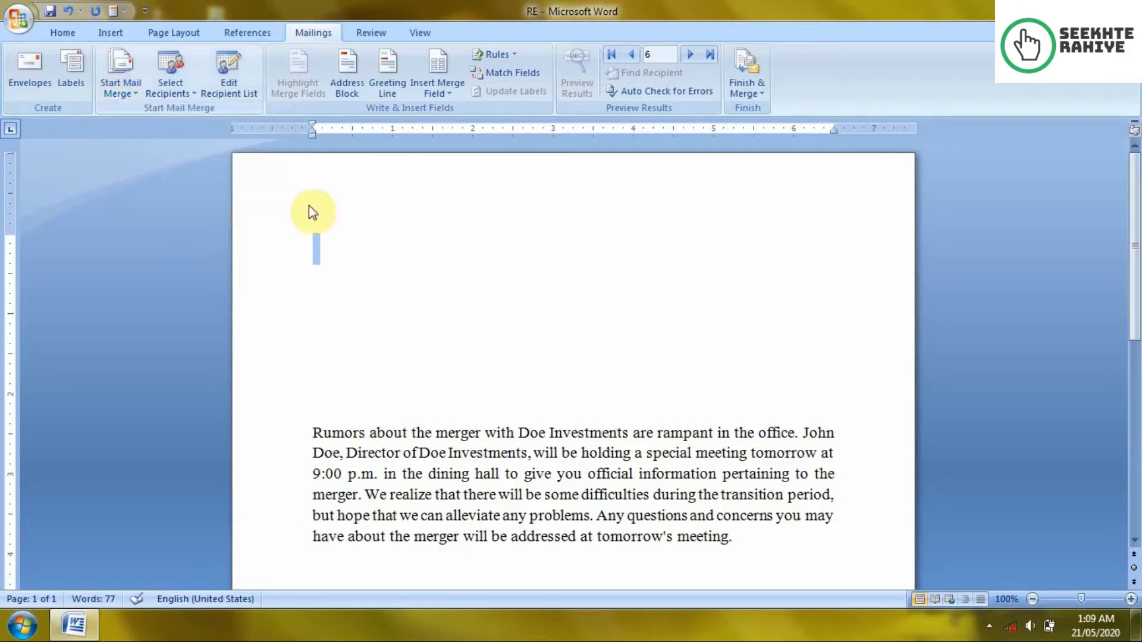
left_click(337, 278)
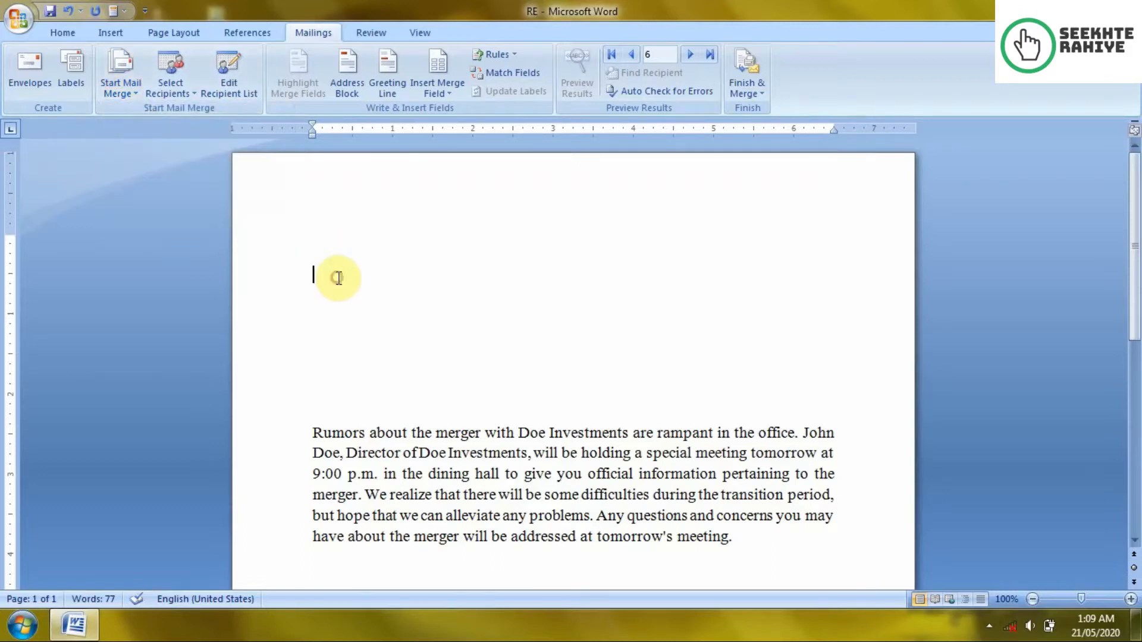
left_click(113, 93)
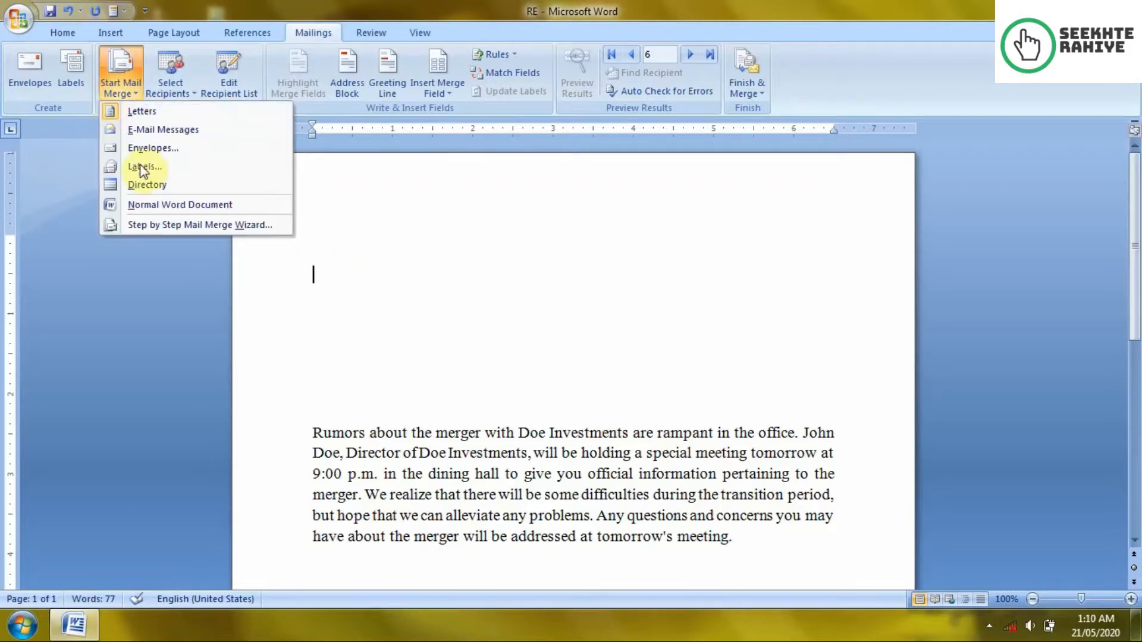
left_click(173, 225)
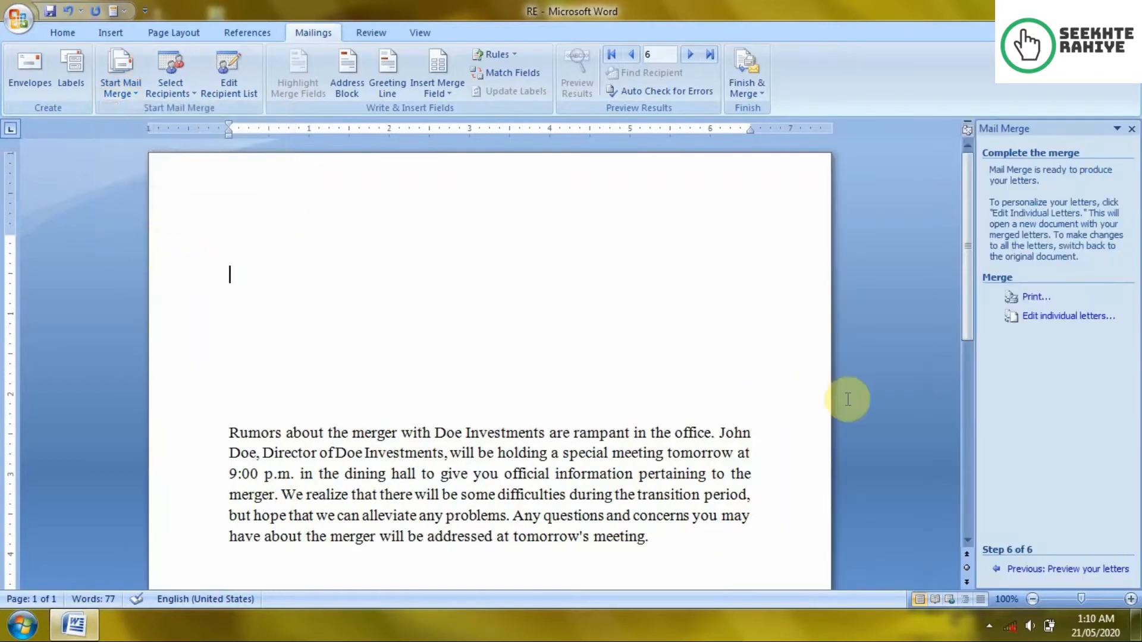
left_click(1133, 128)
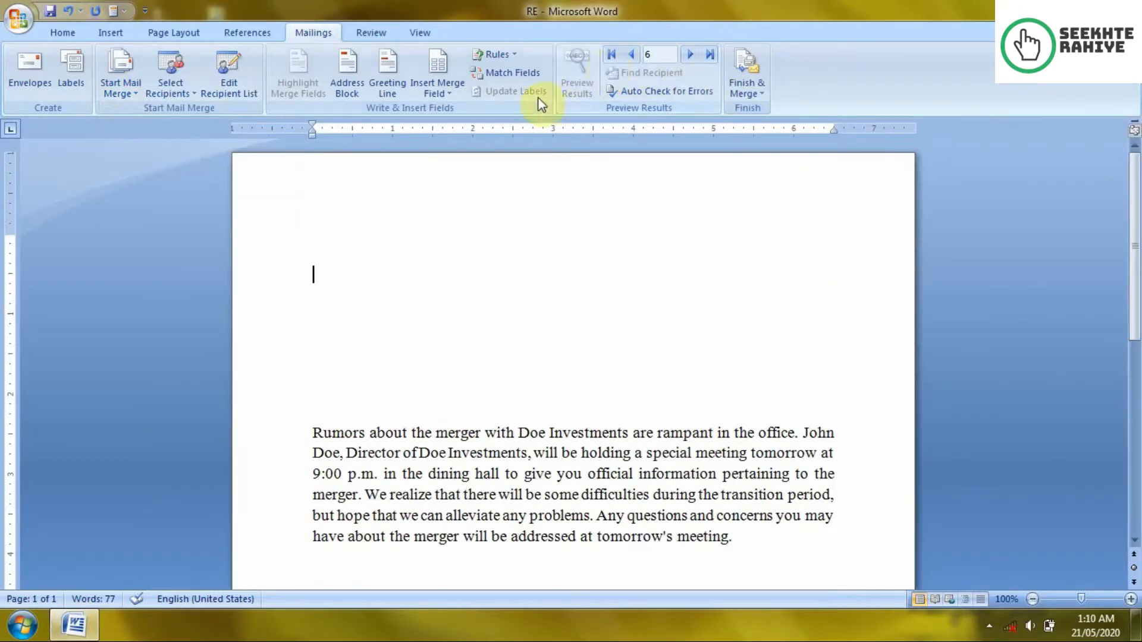
Step: Select the entire merger paragraph after dismissing the Finish & Merge menu
left_click(747, 83)
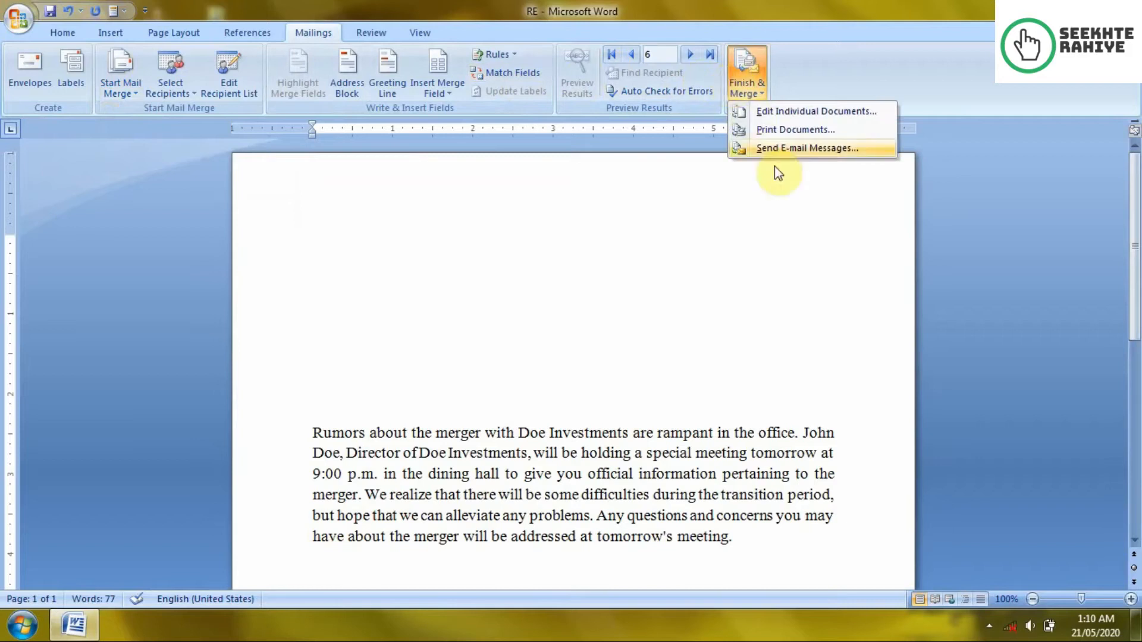
left_click(326, 433)
left_click_drag(314, 433, 756, 538)
key("ctrl+c")
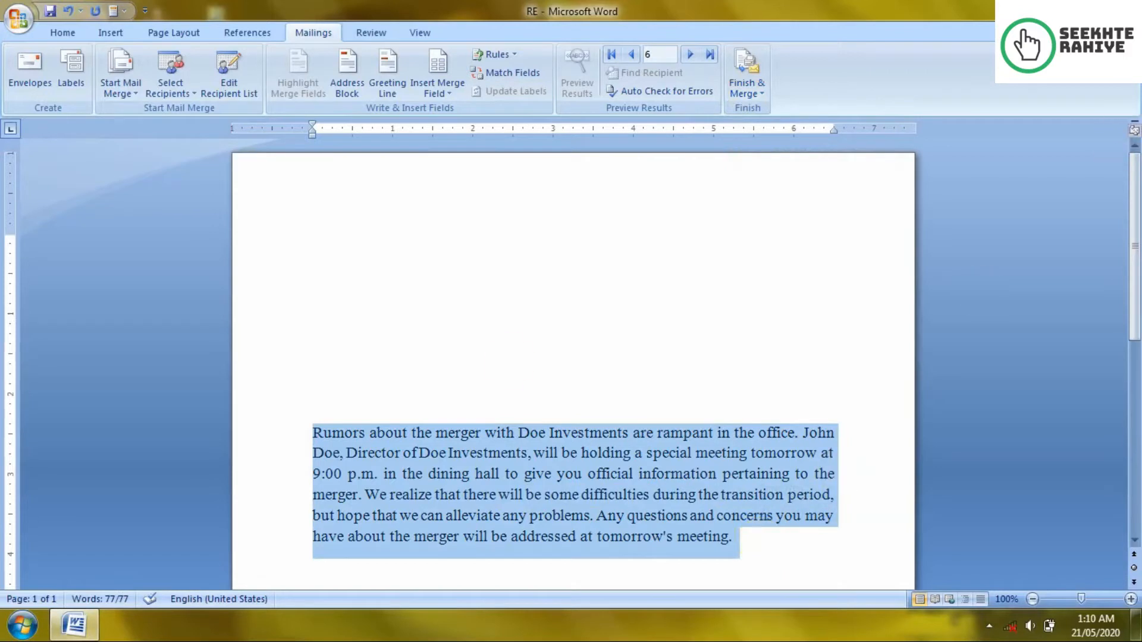
Step: Close RE without saving and start Word 2007 with a fresh blank document
left_click(1122, 7)
left_click(571, 354)
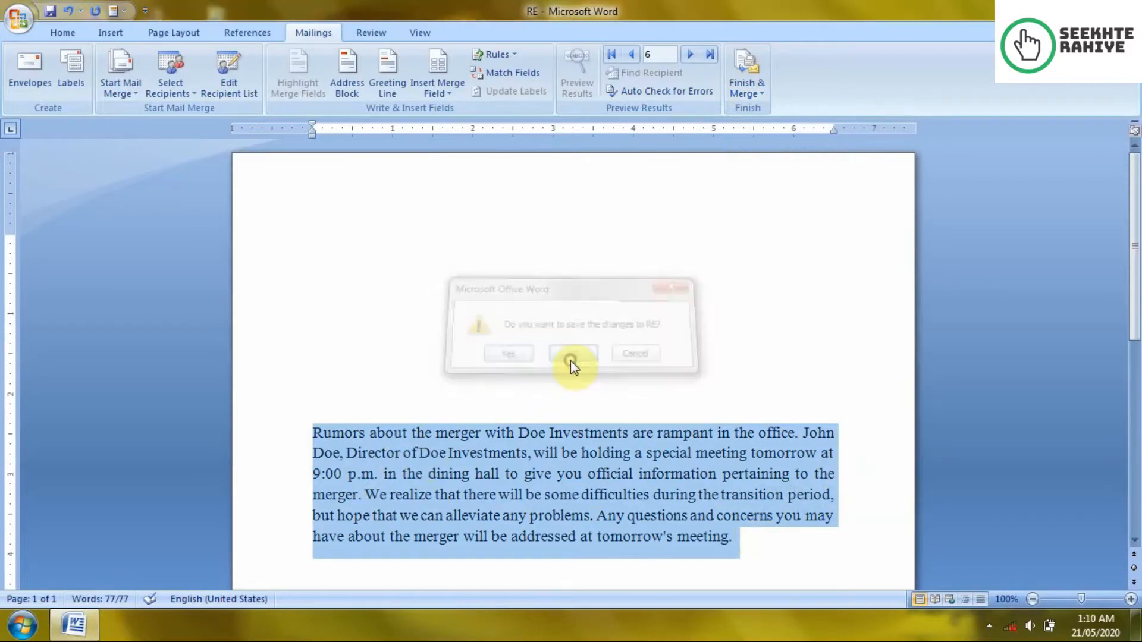
left_click(22, 625)
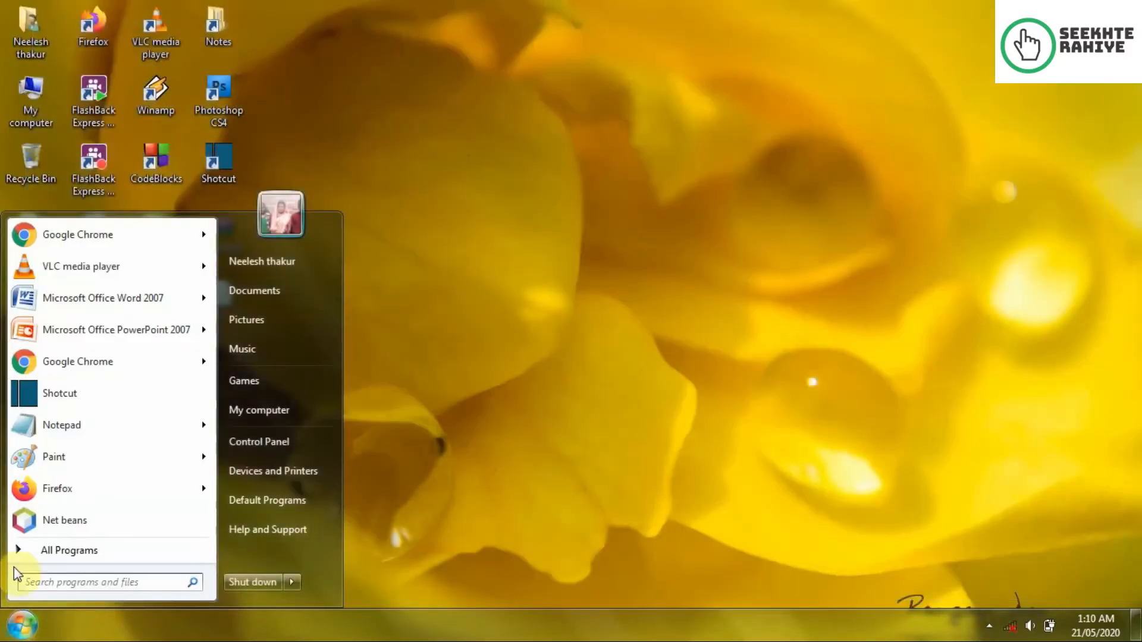
left_click(100, 300)
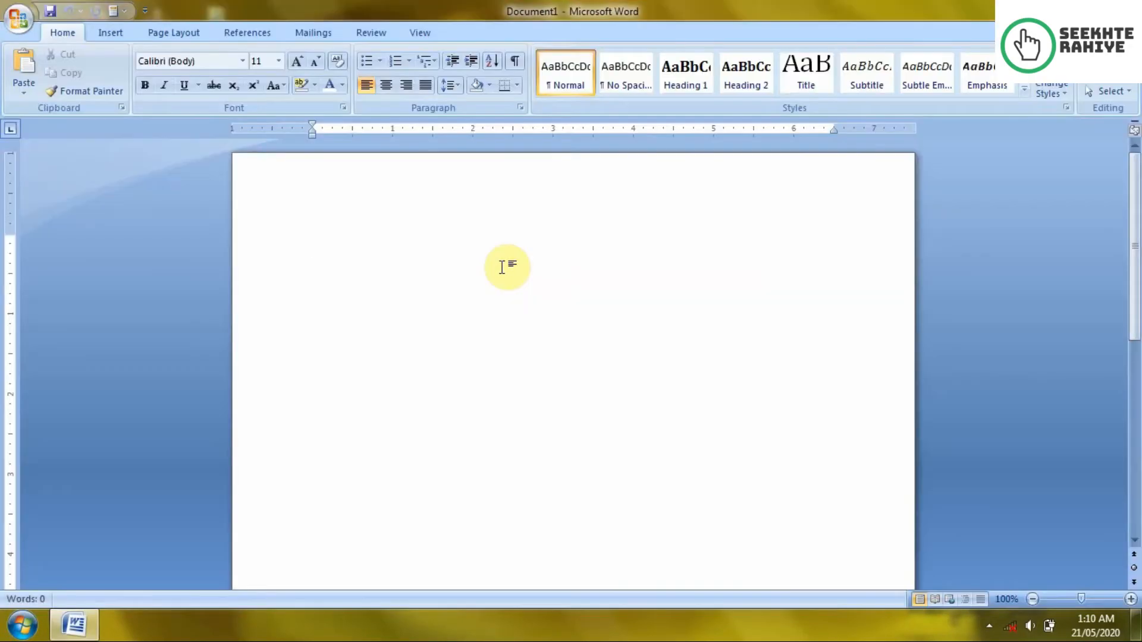
Step: Paste the merger paragraph into Document1 and place the cursor at its start
key("ctrl+v")
left_click(311, 33)
left_click(309, 246)
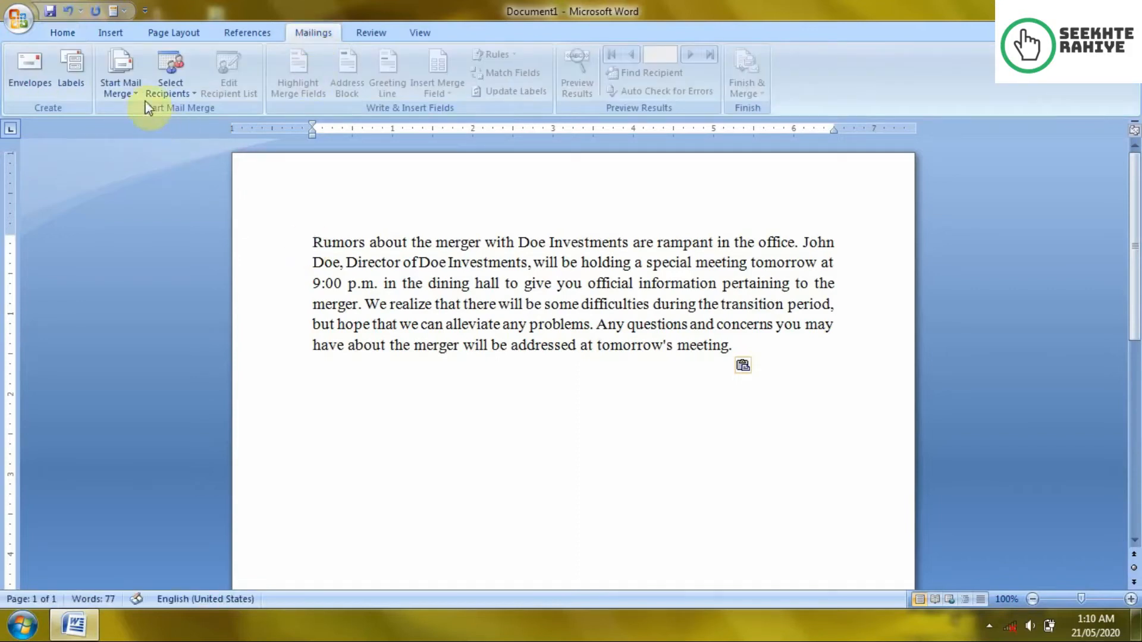
Step: Make Document1 a Letters merge and run the Mail Merge wizard to the starting-document step
left_click(125, 83)
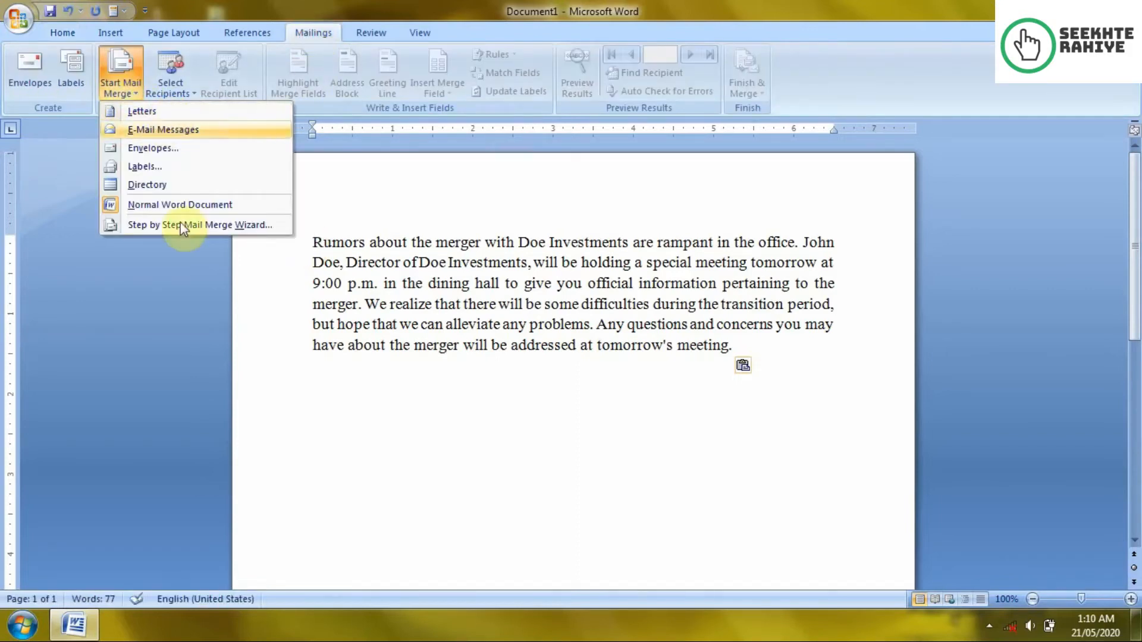
left_click(183, 114)
left_click(136, 84)
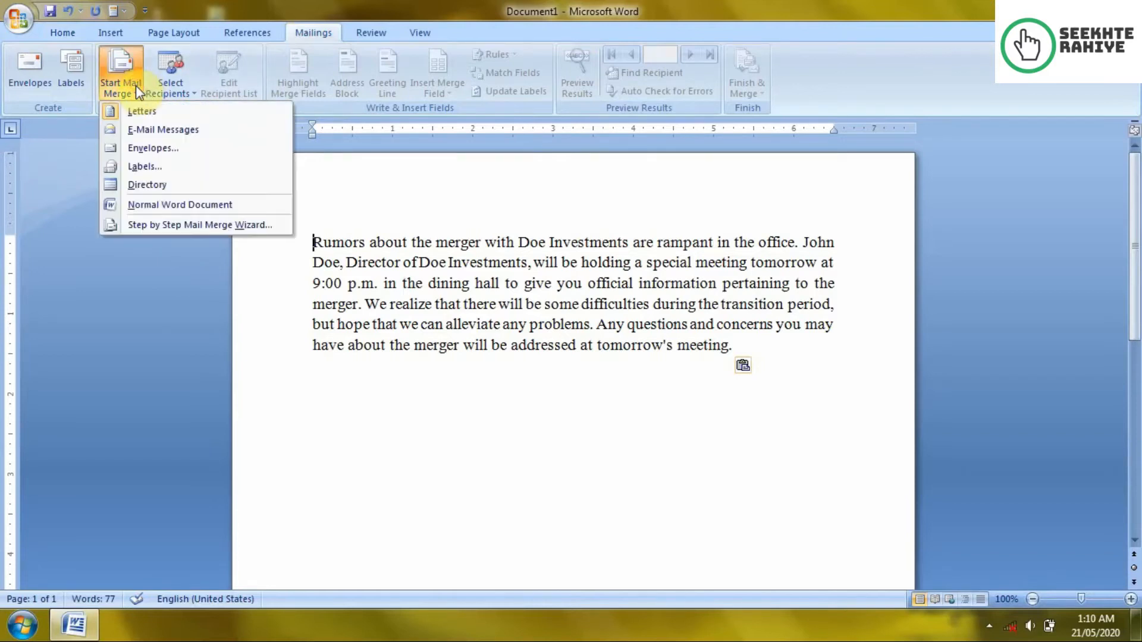
left_click(196, 220)
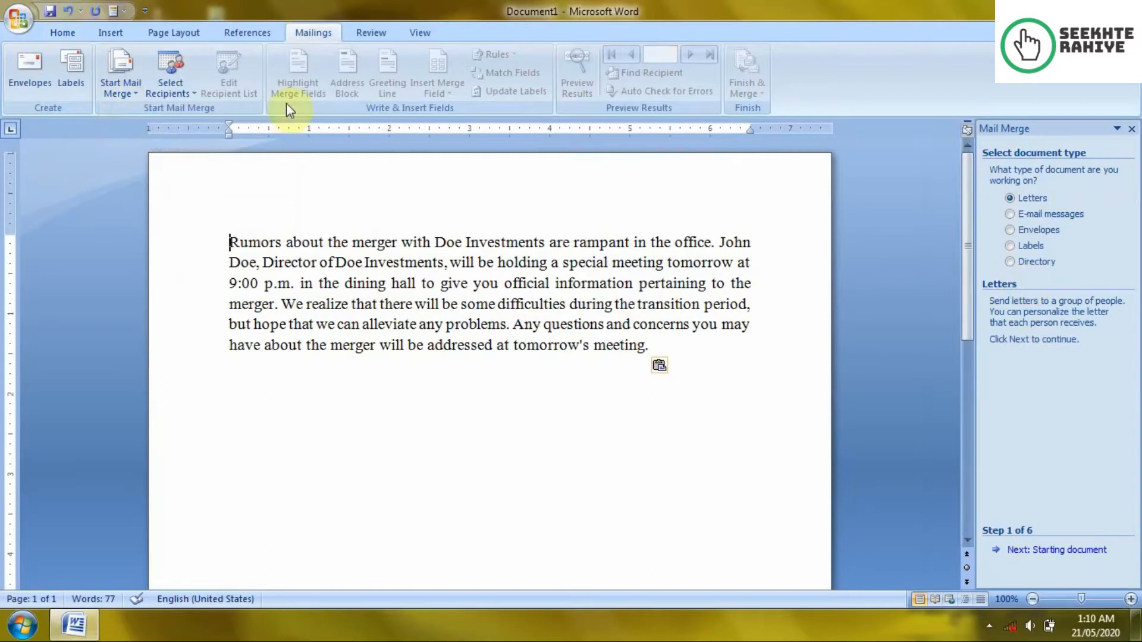
left_click(118, 89)
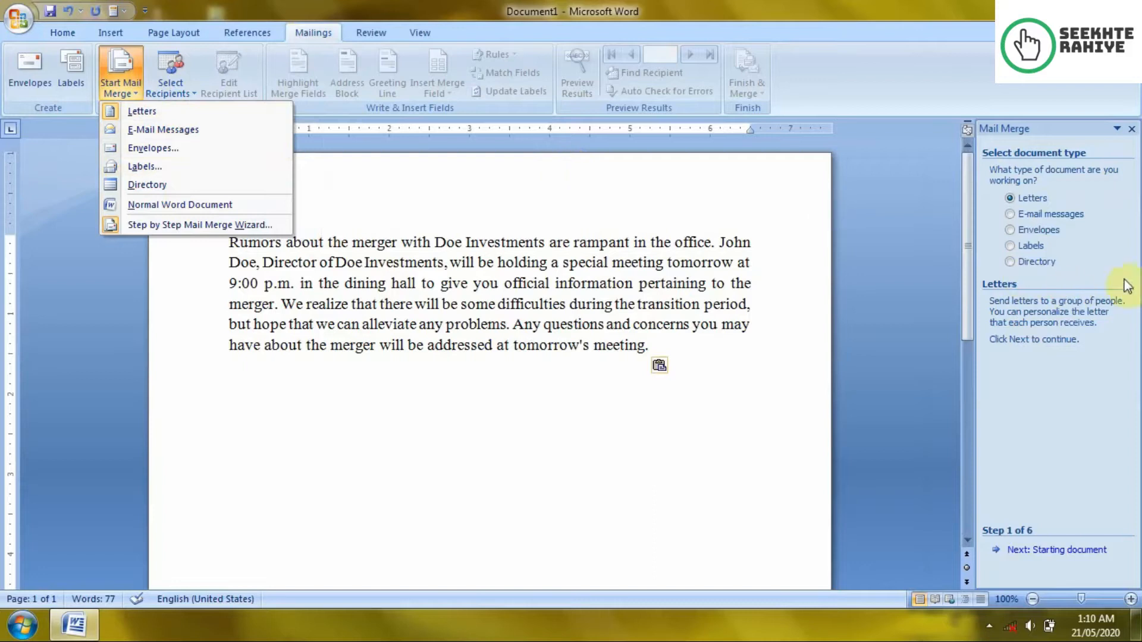
left_click(1125, 255)
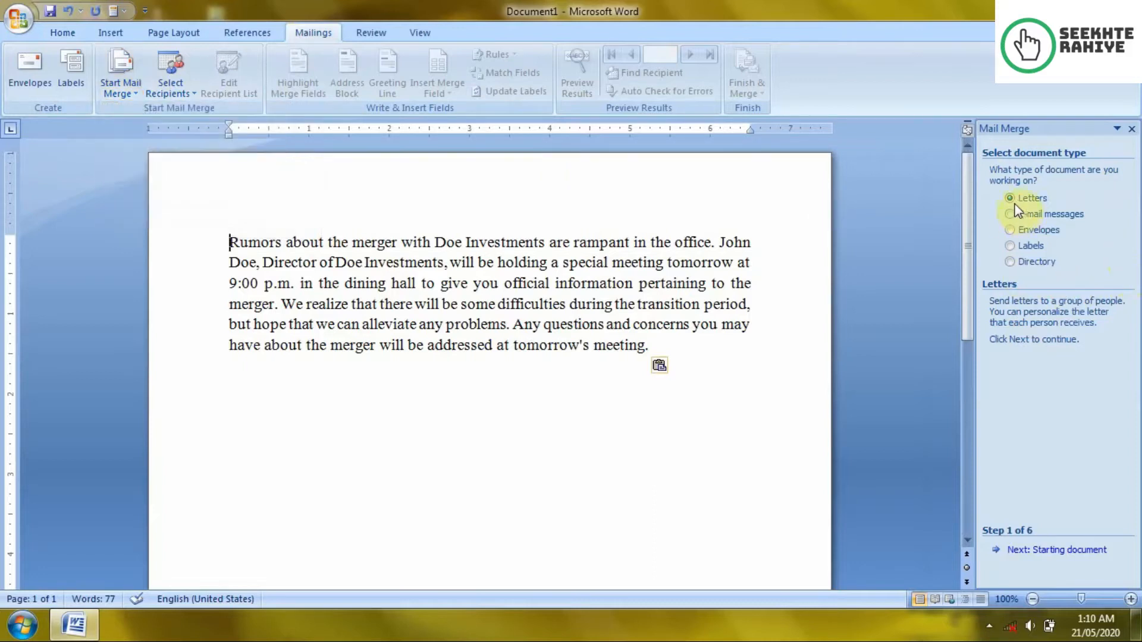
left_click(1032, 550)
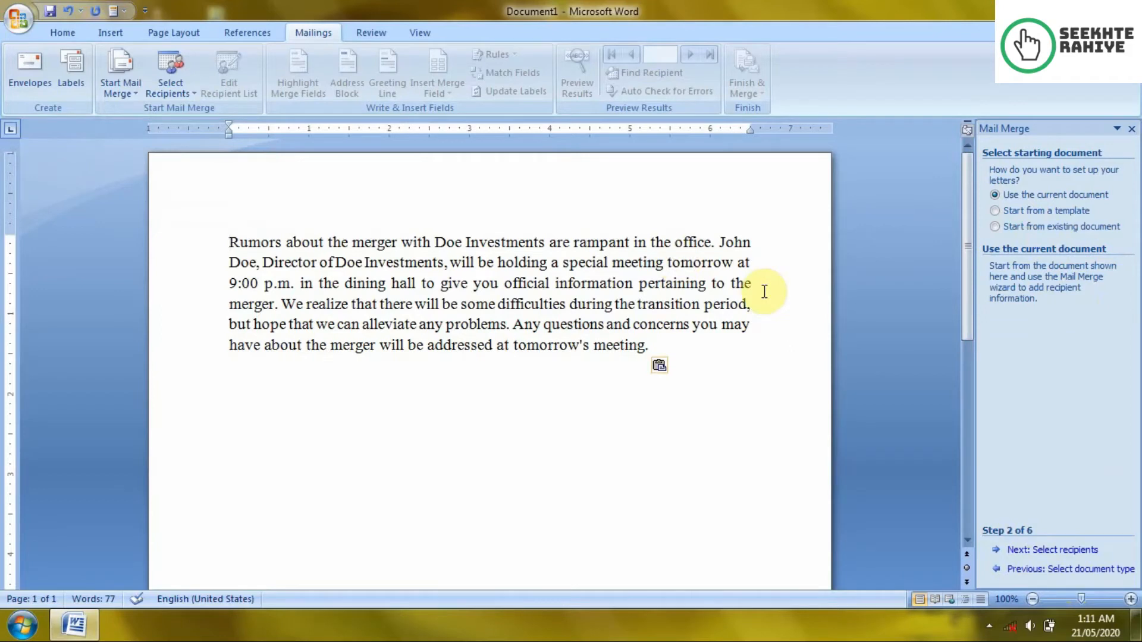
Step: Cancel the Open dialog, choose 'Use the current document', and advance to Select recipients
left_click(1036, 231)
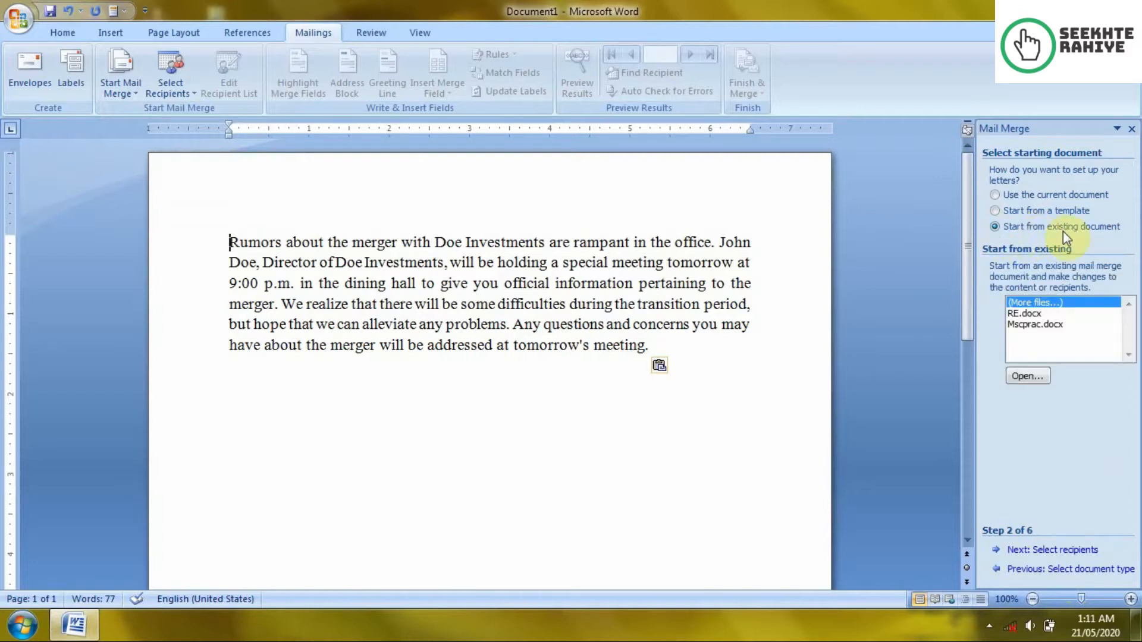
left_click(1033, 376)
left_click(540, 354)
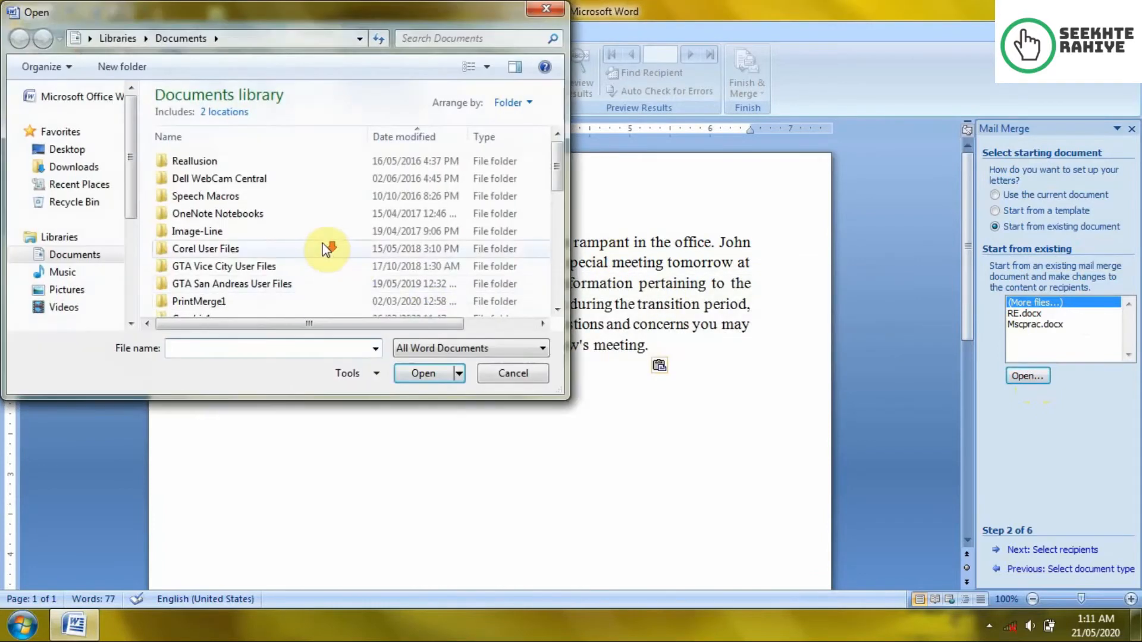
left_click_drag(294, 21, 379, 104)
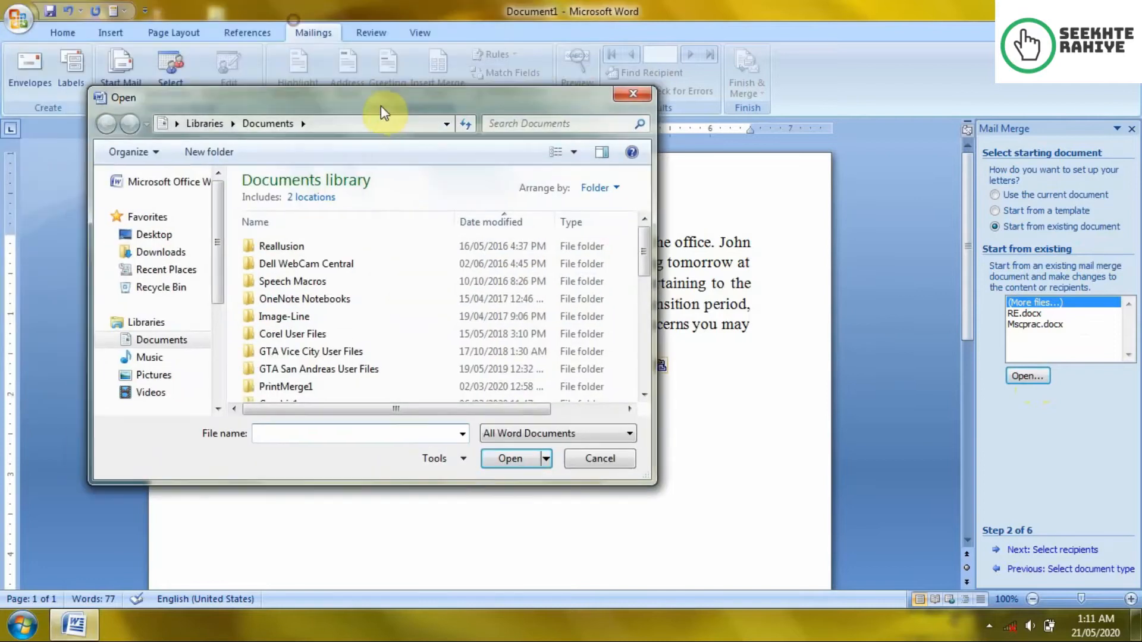
left_click(629, 94)
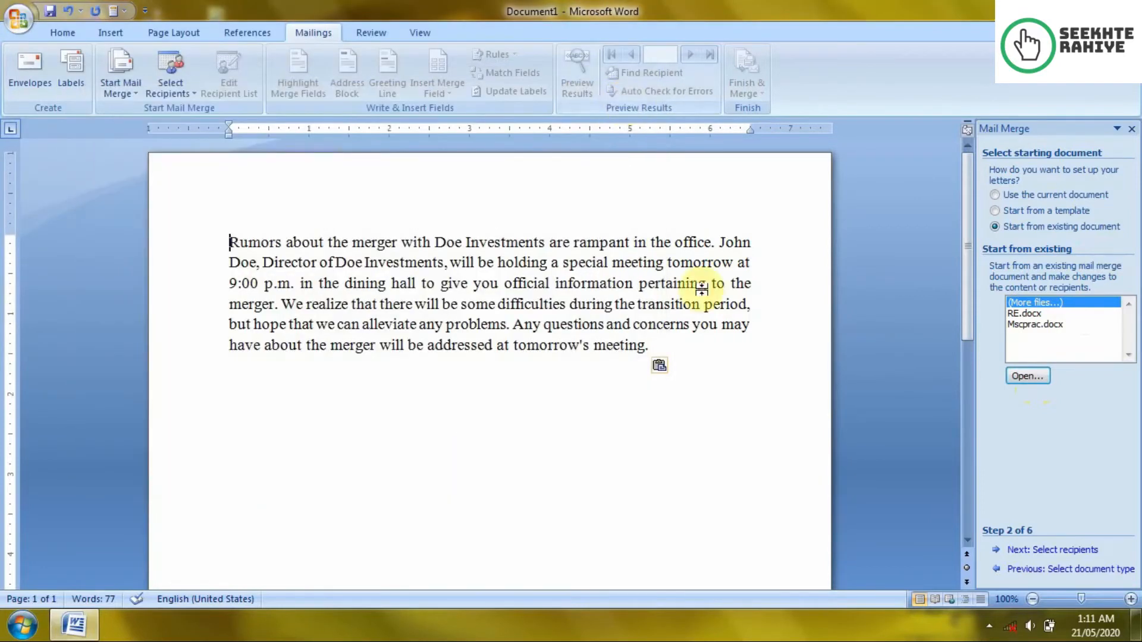
left_click(1012, 196)
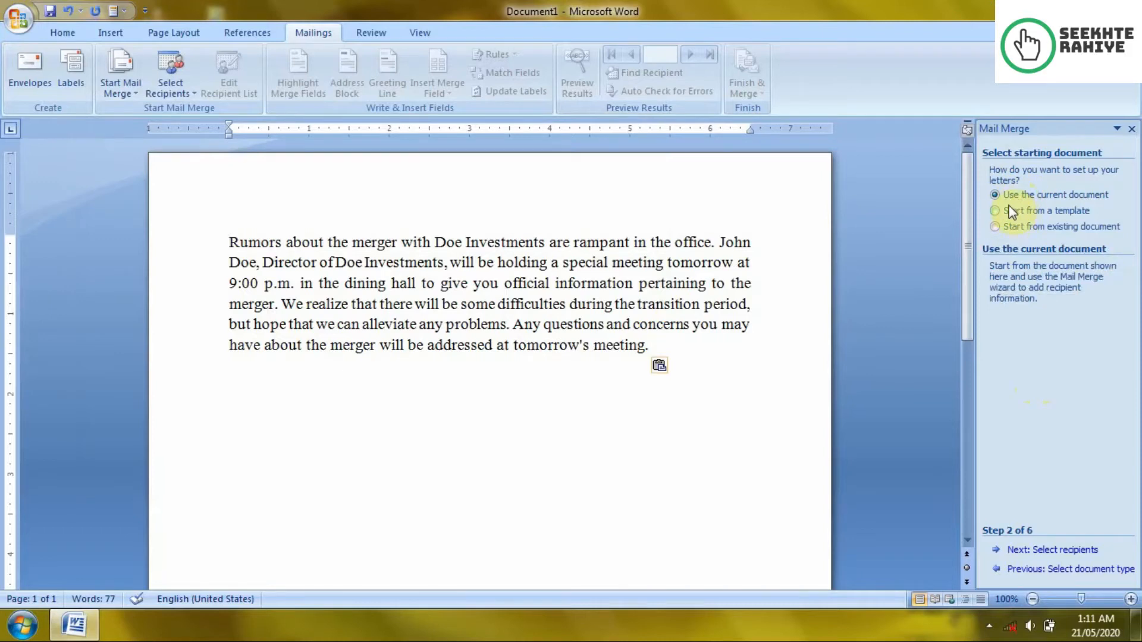
left_click(1036, 551)
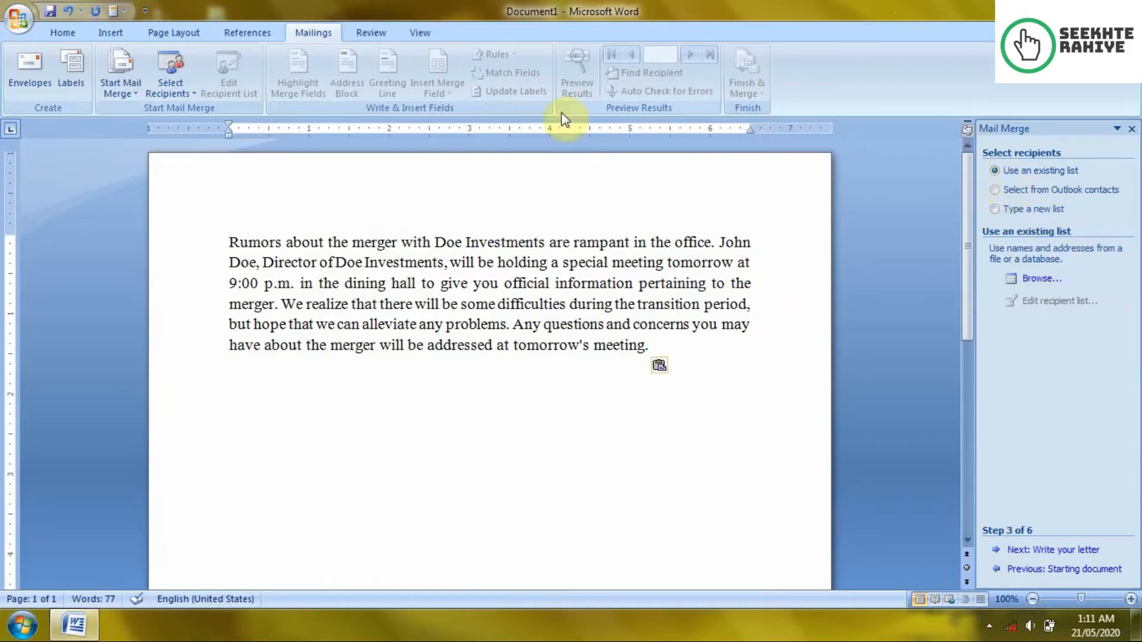
Step: Cancel browsing for a data source, choose 'Type a new list' and open the empty New Address List
left_click(168, 82)
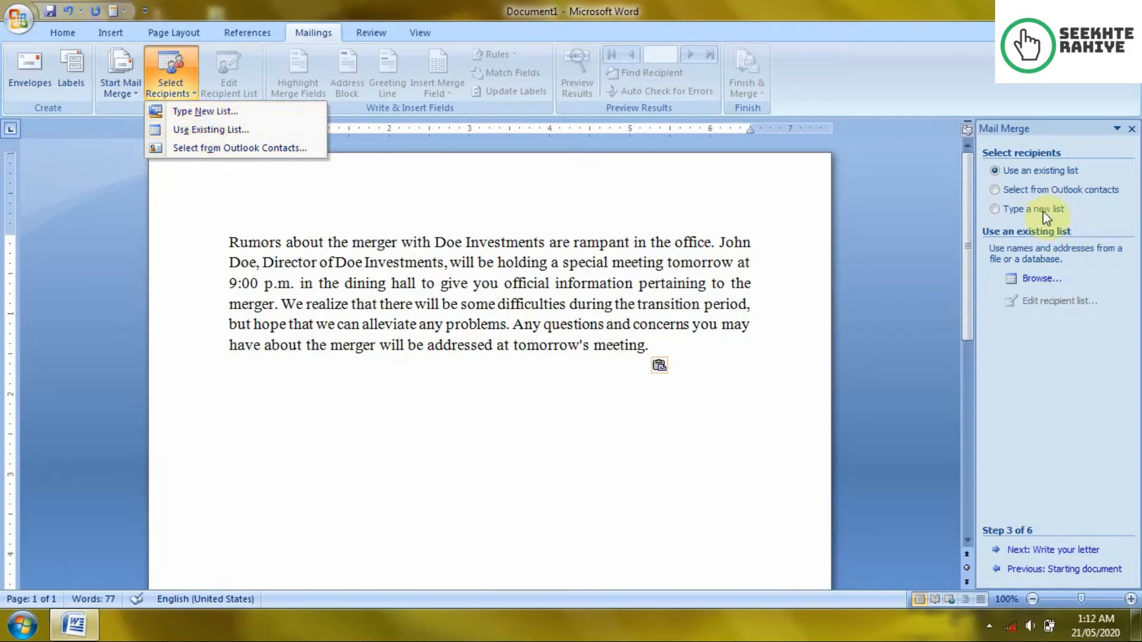
left_click(1100, 215)
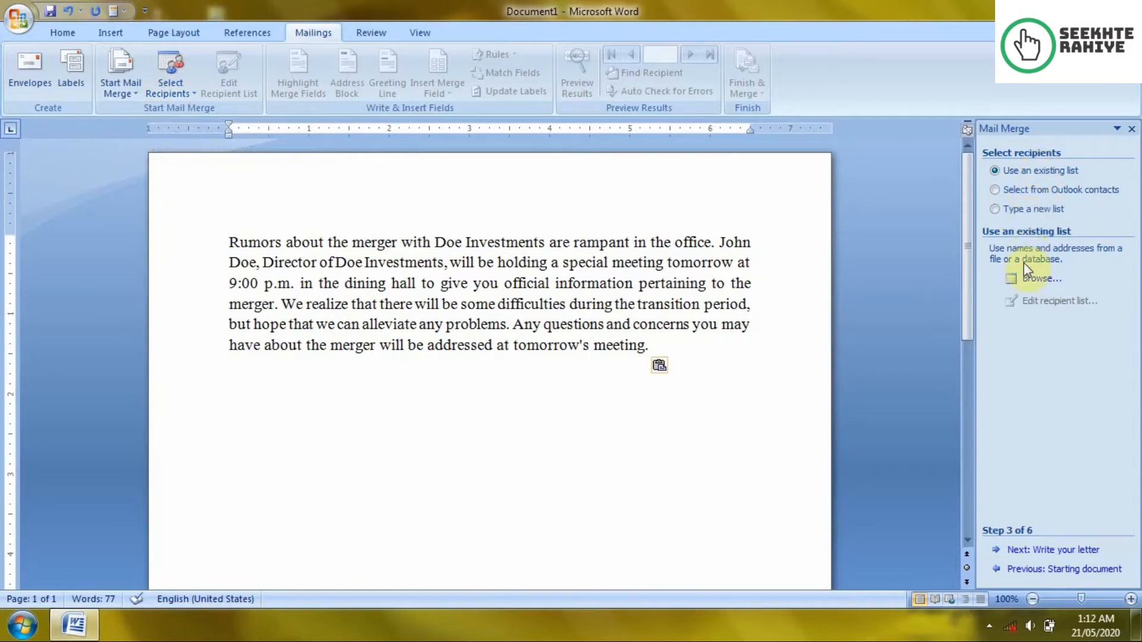
left_click(1032, 279)
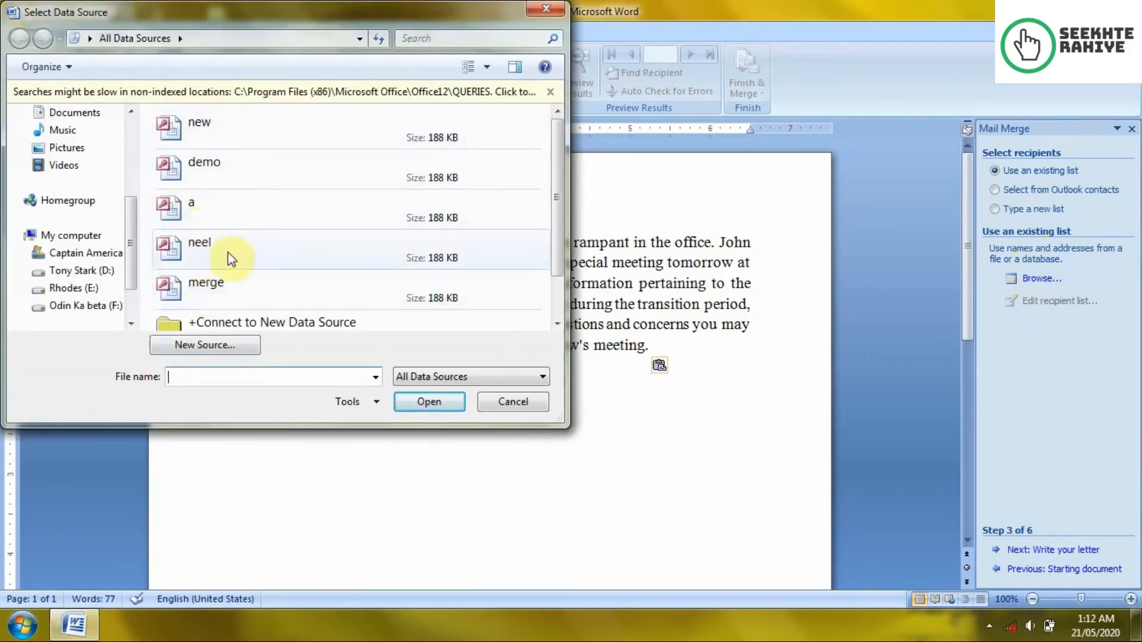
left_click(236, 188)
scroll(440, 297, "down", 3)
left_click(523, 401)
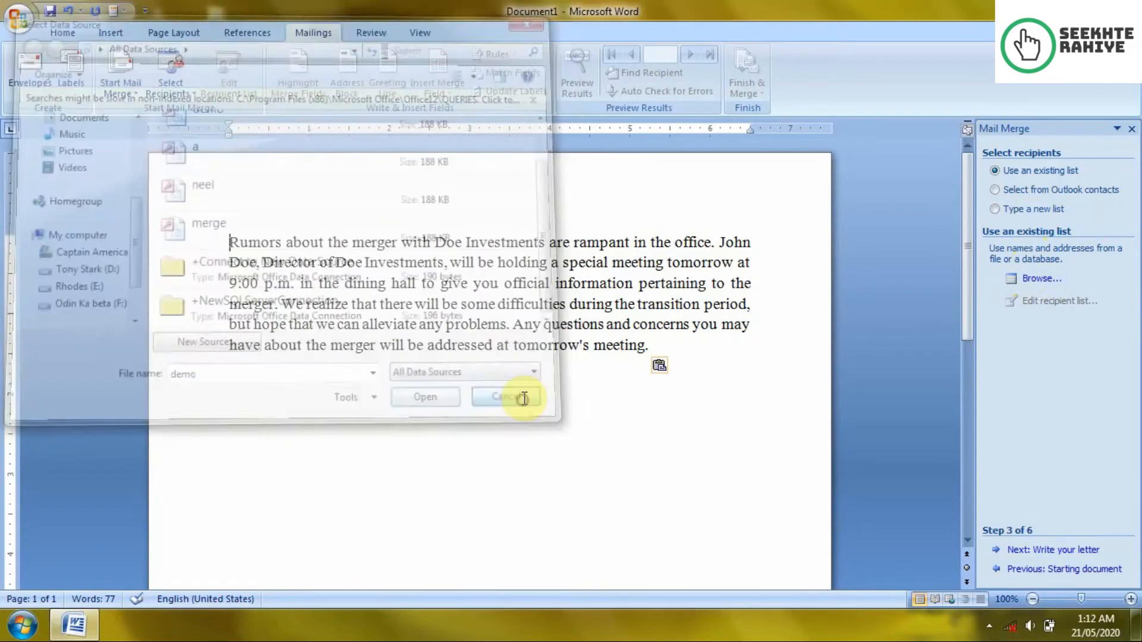
left_click(1006, 211)
left_click(1041, 281)
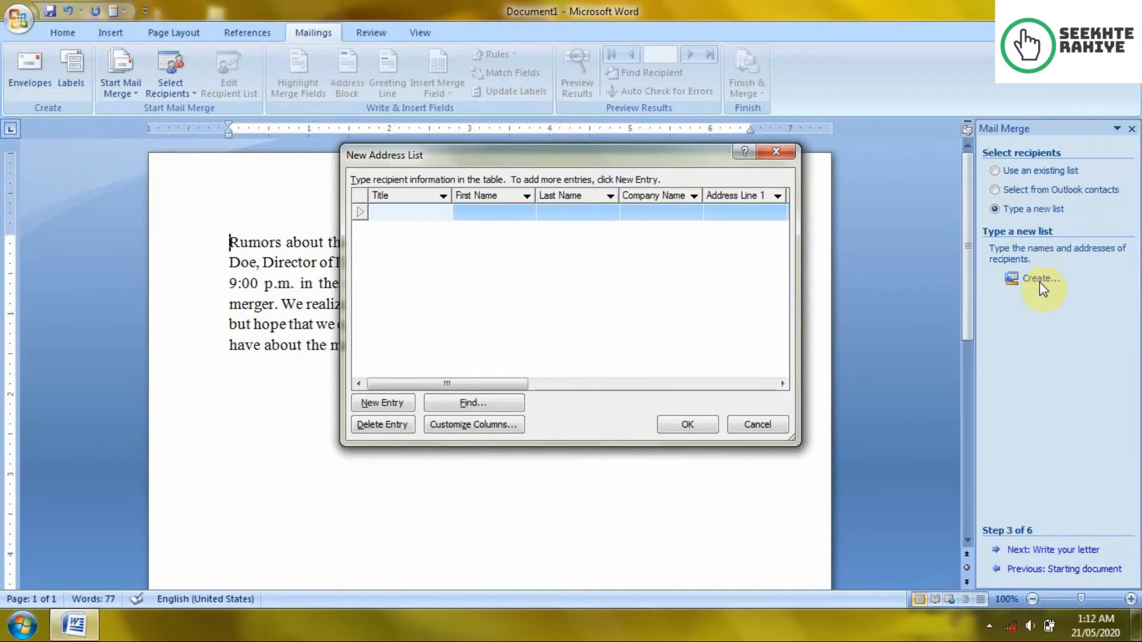
Step: In Customize Columns, delete the Company Name and Address Line 2 fields
left_click(443, 217)
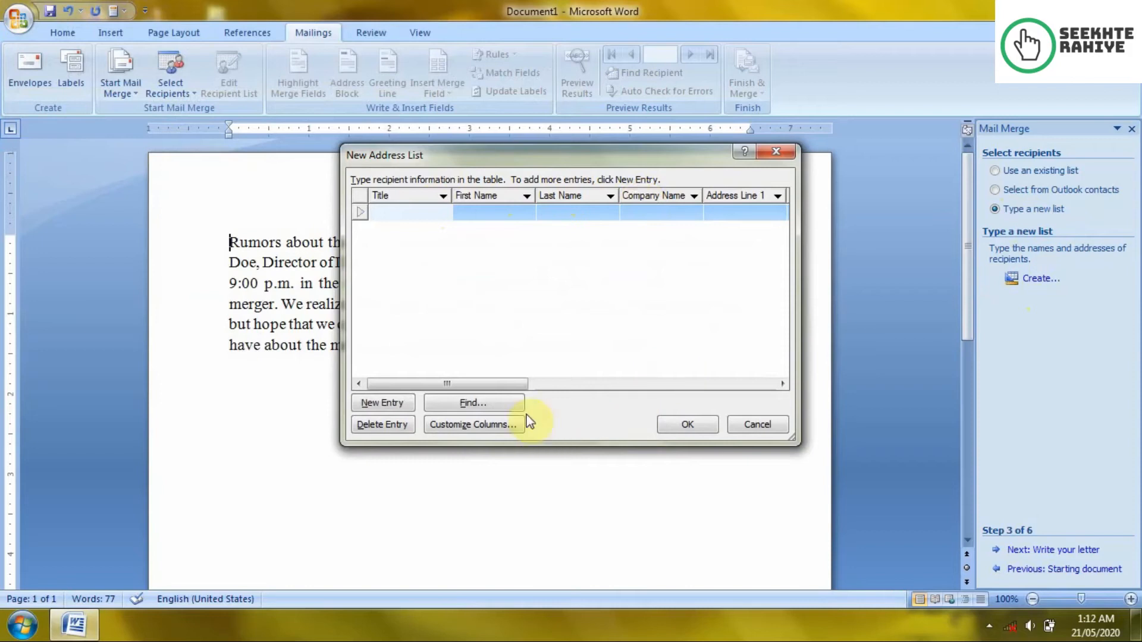
mouse_move(509, 382)
left_mouse_down()
mouse_move(765, 386)
mouse_move(464, 382)
left_mouse_up()
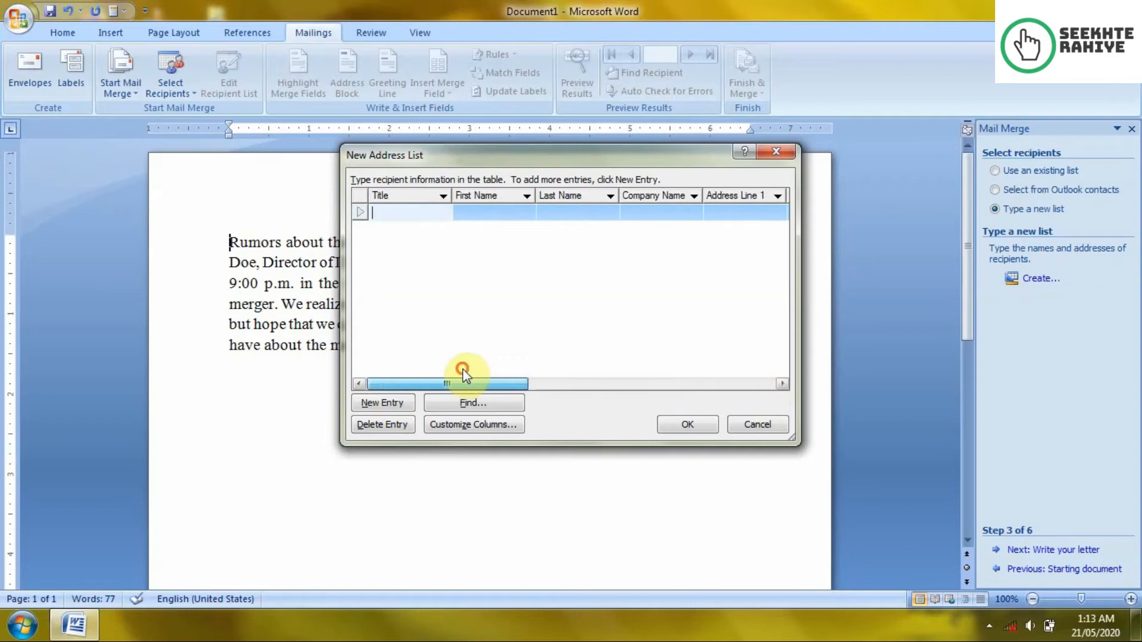
left_click(483, 425)
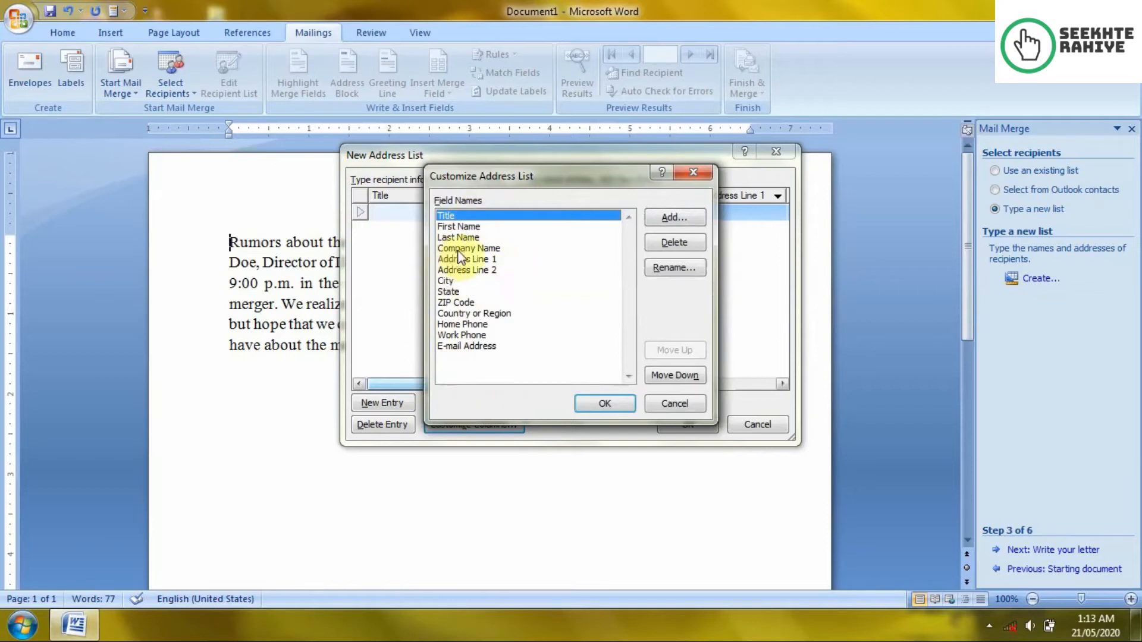
left_click(461, 249)
left_click(678, 244)
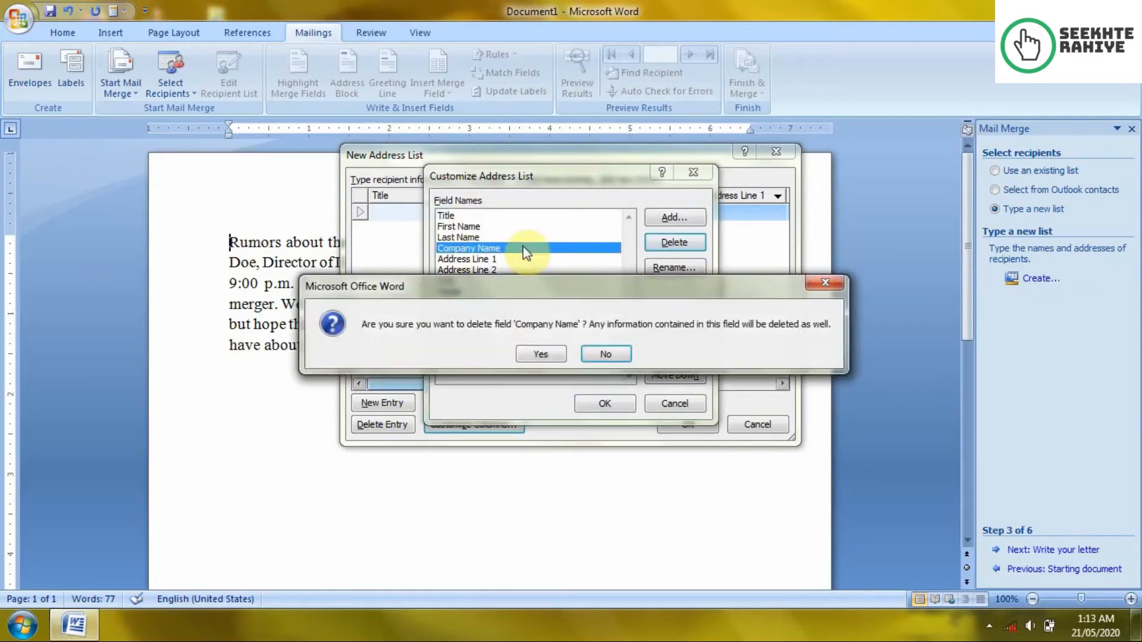
left_click(540, 355)
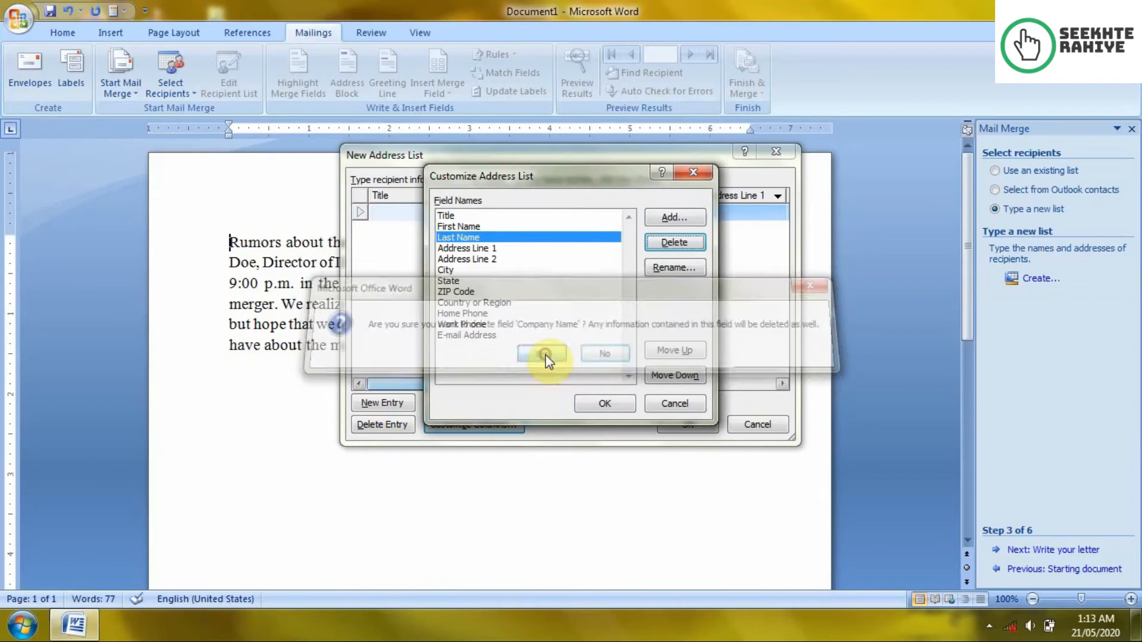
left_click(495, 260)
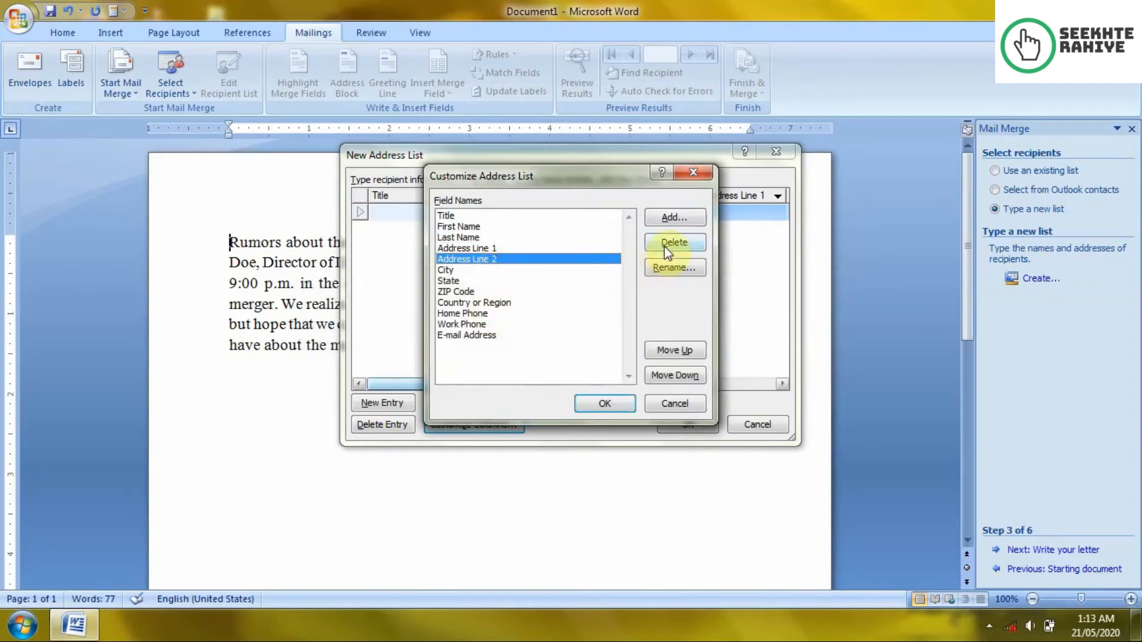
left_click(665, 244)
left_click(541, 354)
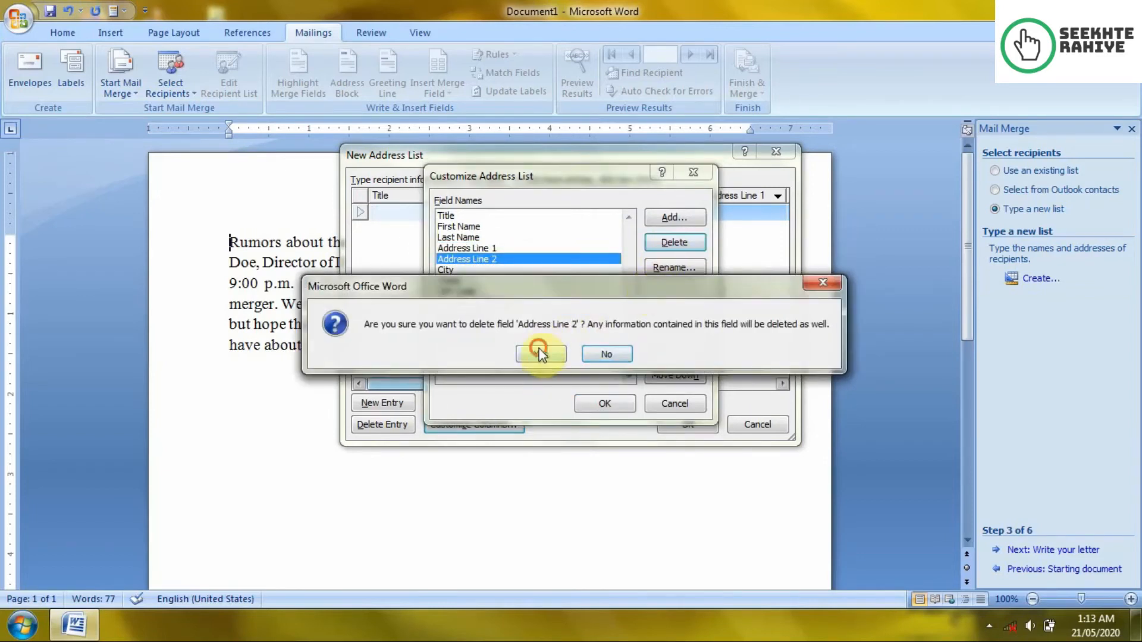
Step: Delete the ZIP Code, Work Phone and Home Phone fields and apply the trimmed list
left_click(468, 281)
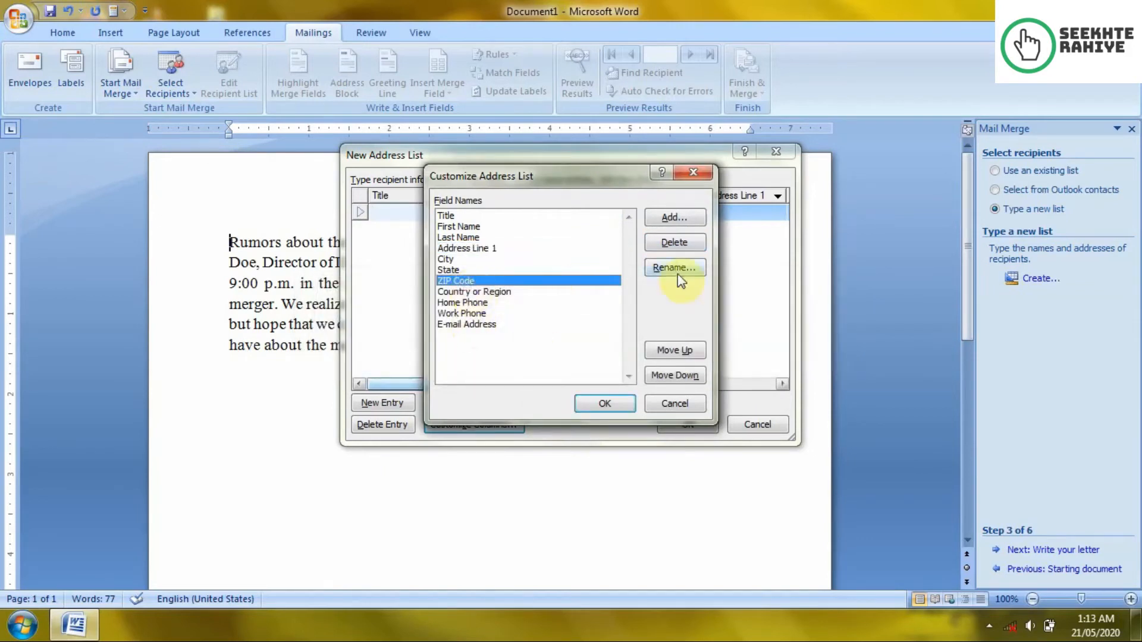
left_click(674, 242)
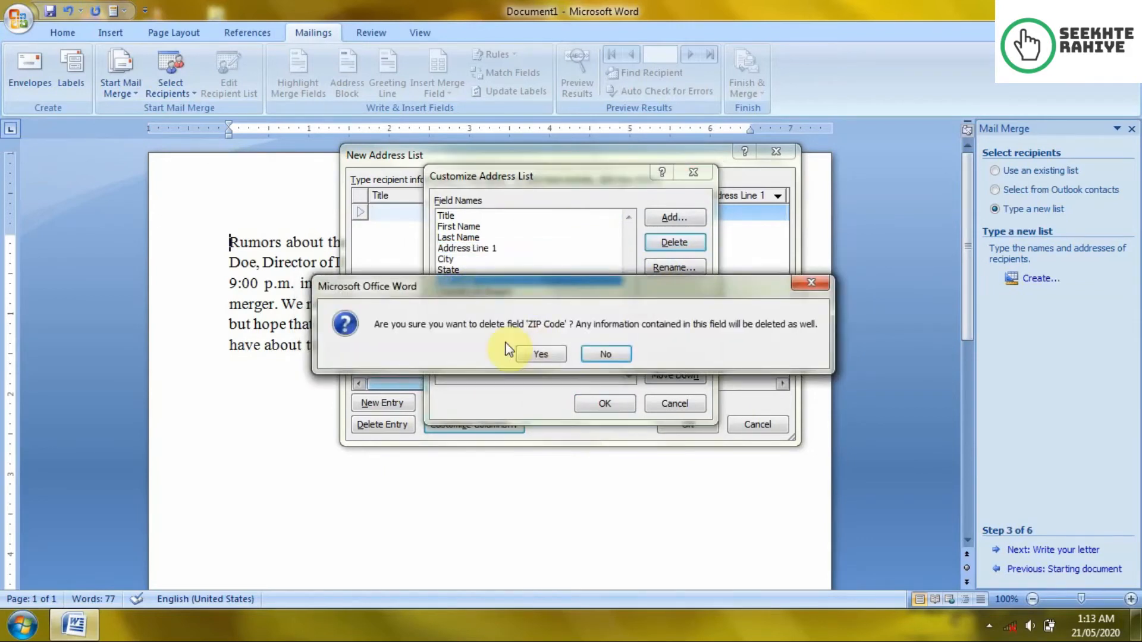
left_click(557, 353)
left_click(463, 304)
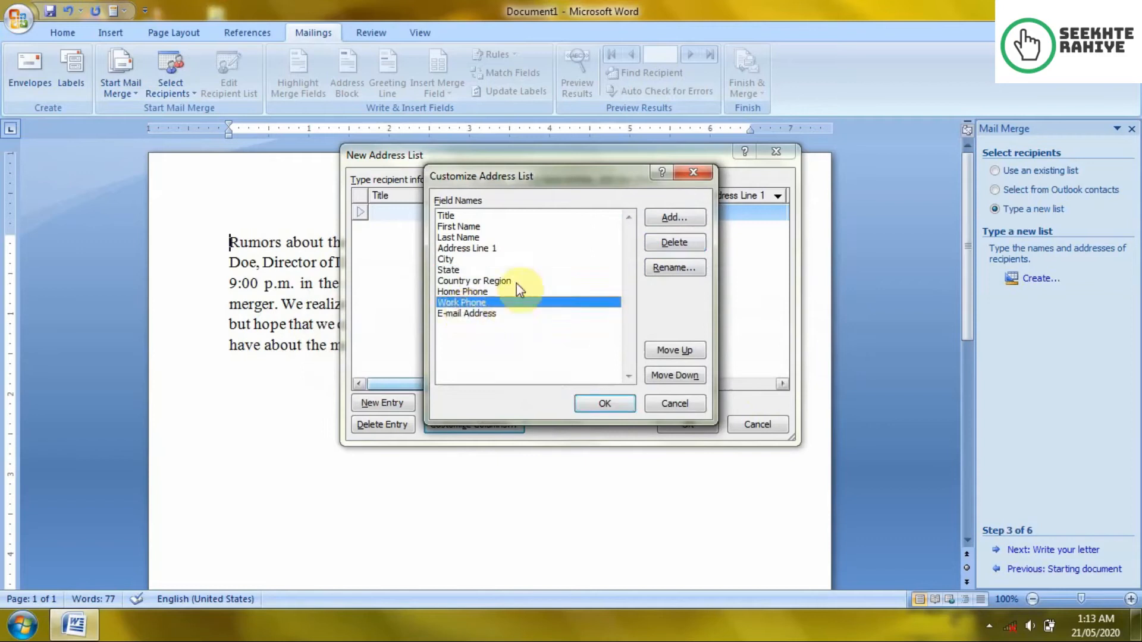
left_click(674, 243)
left_click(548, 351)
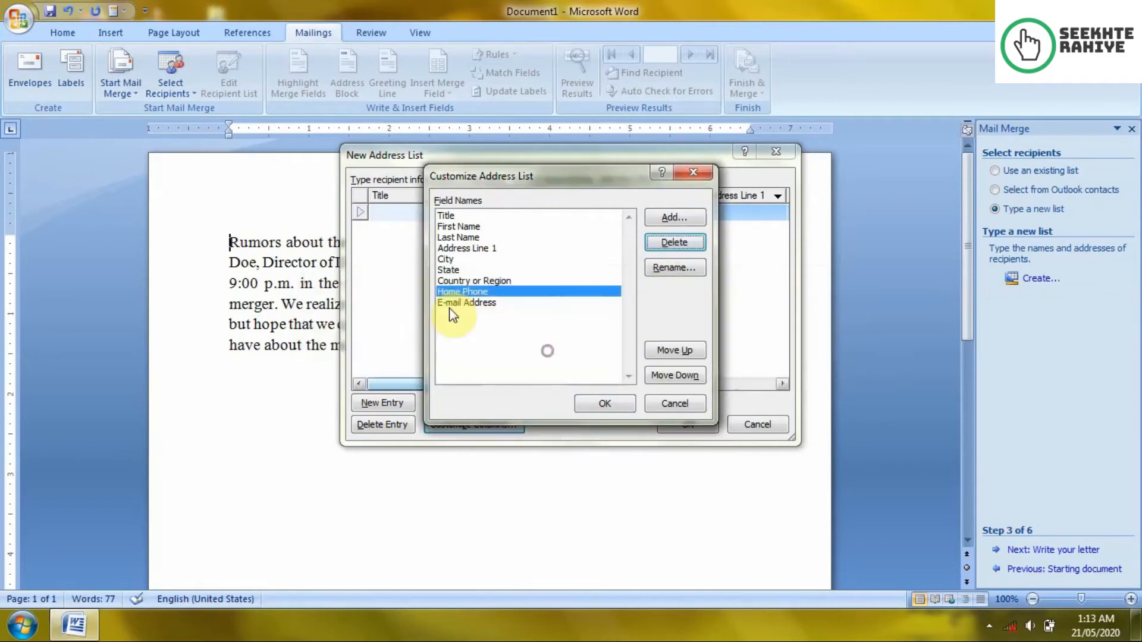
left_click(688, 238)
left_click(540, 352)
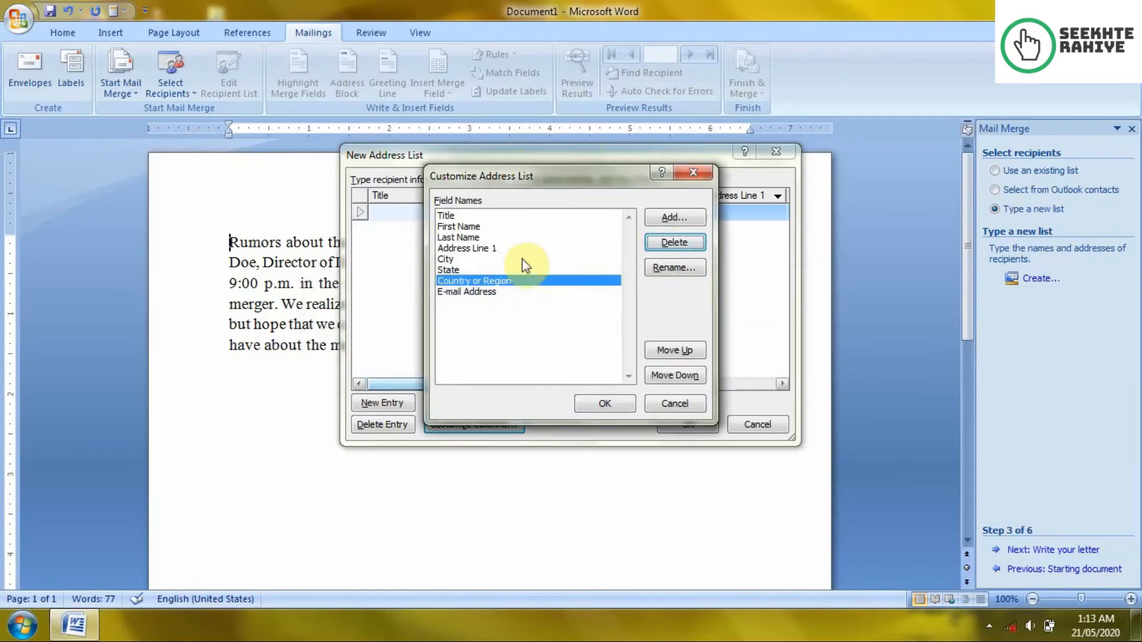
left_click(603, 405)
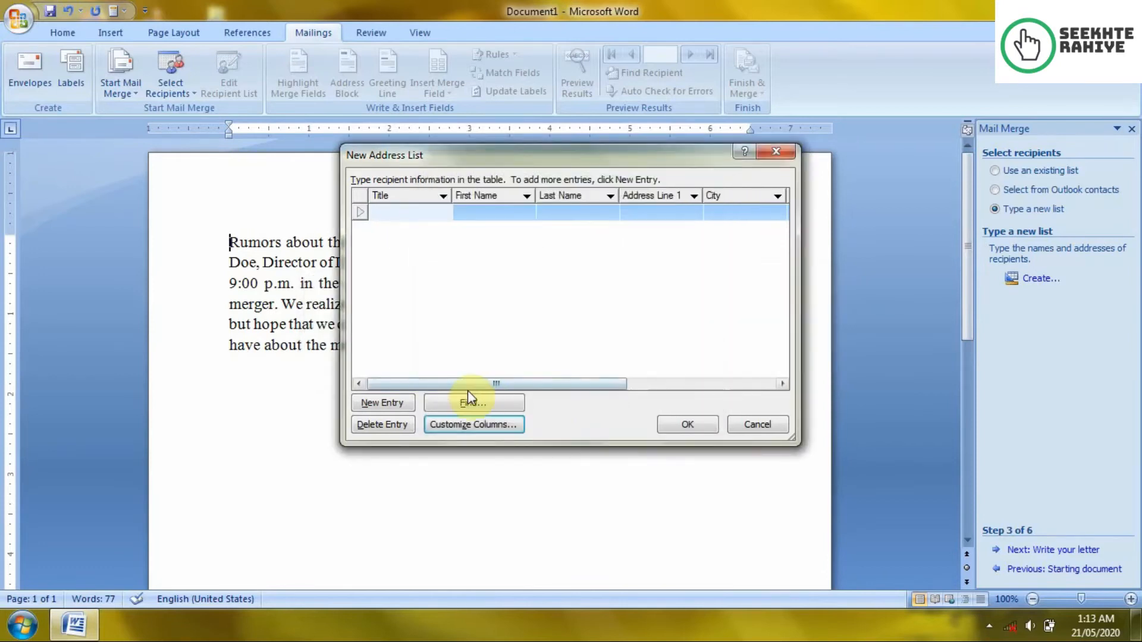
left_click_drag(525, 384, 497, 390)
Step: Add a Gender field and move it down twice so it follows Last Name
left_click(488, 426)
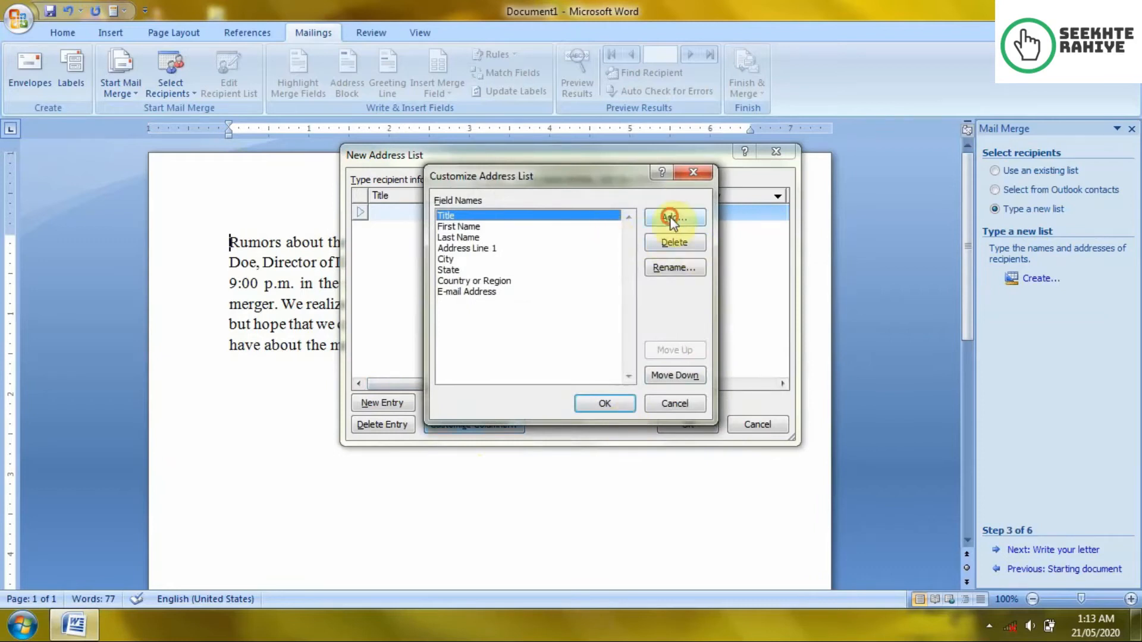
left_click(671, 218)
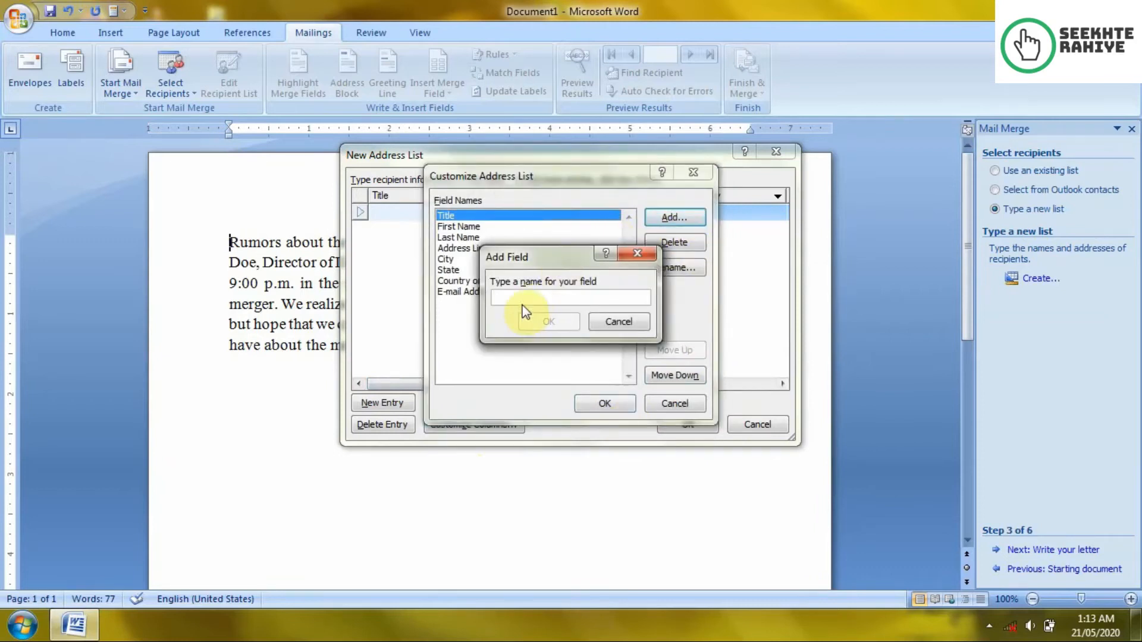
type("Gender")
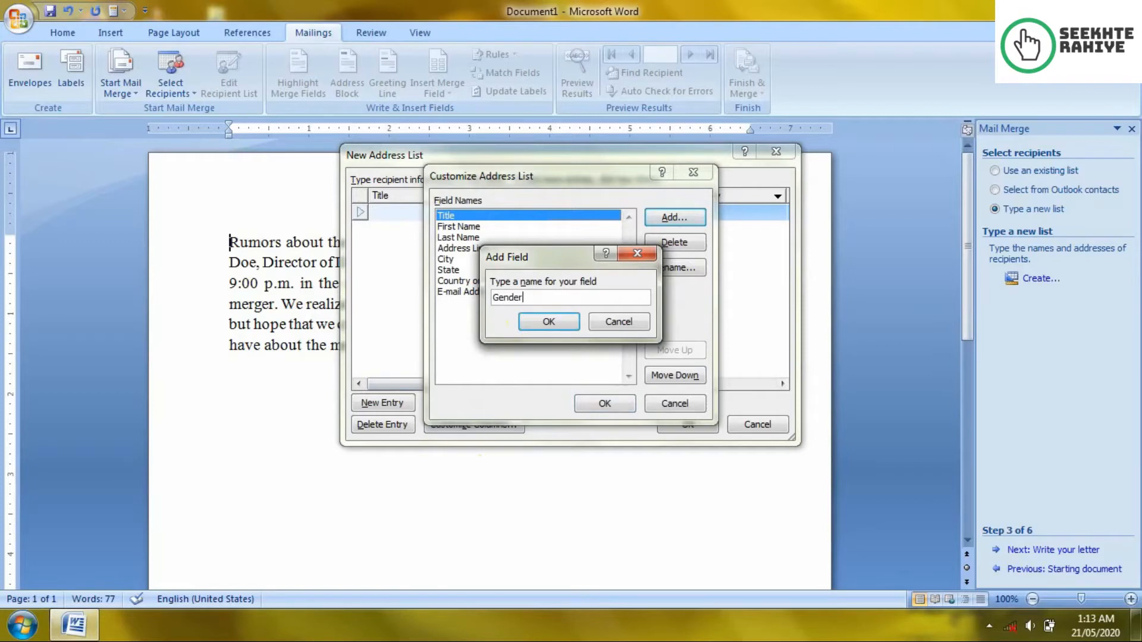
left_click(542, 323)
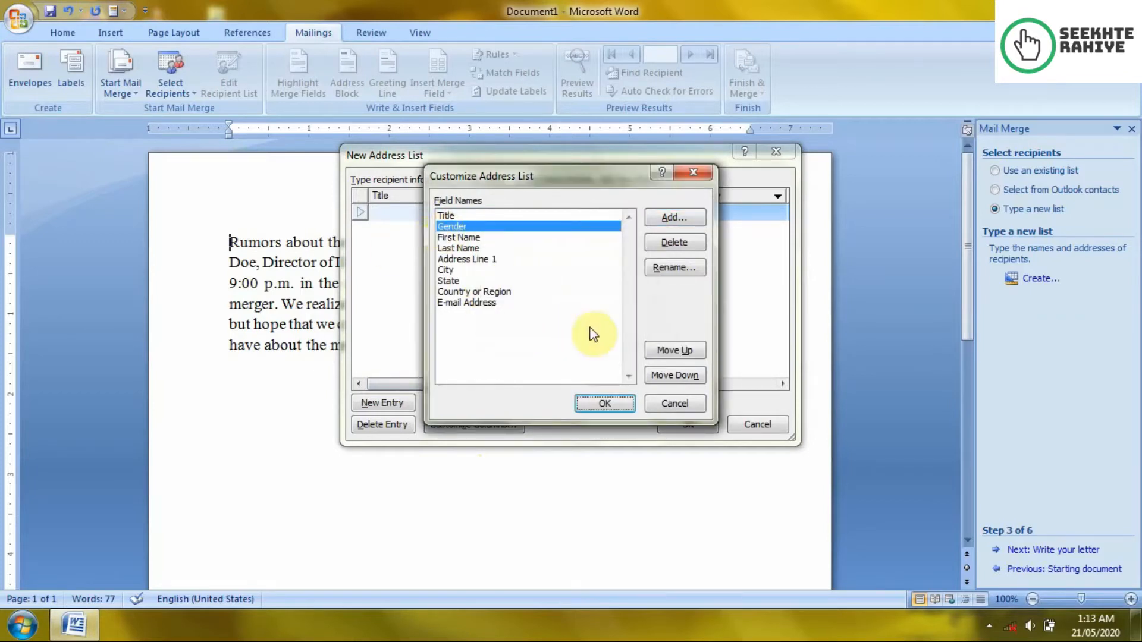
left_click(694, 377)
left_click(694, 378)
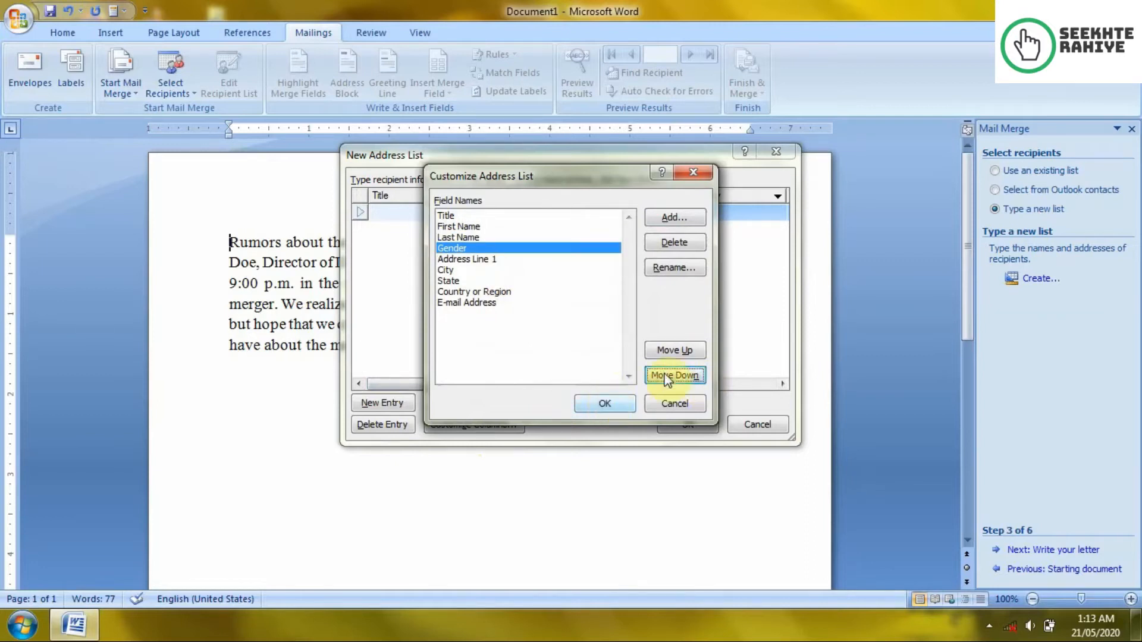
left_click(614, 401)
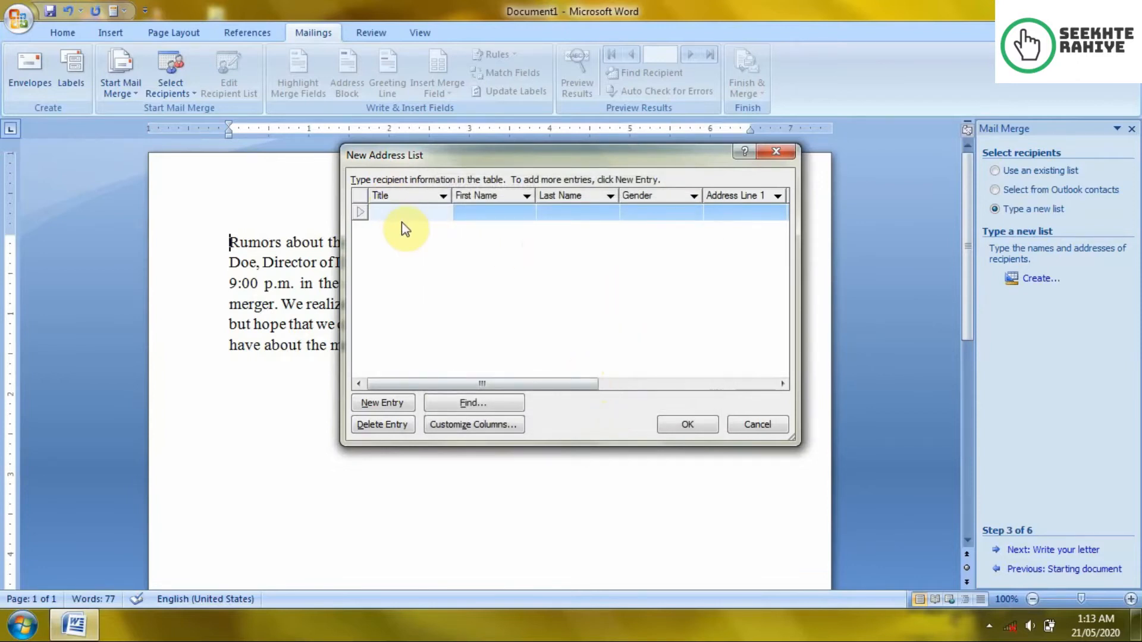
Step: Enter the first recipient's title Mr. with their first and last name
type("Mr.")
left_click(401, 222)
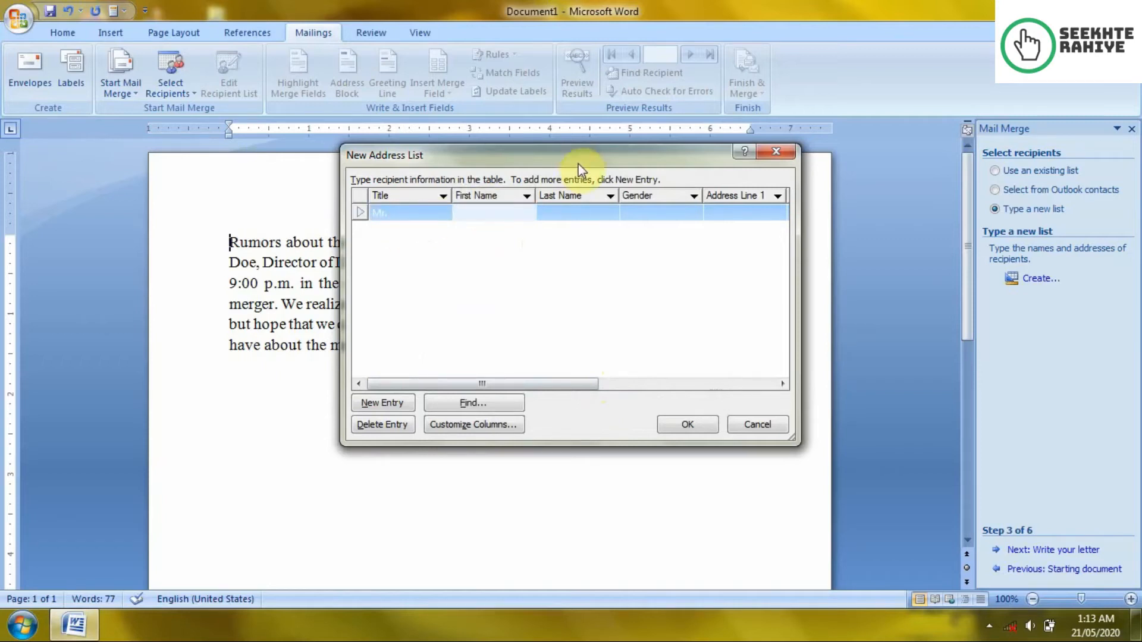
key("Tab")
type("Kumar")
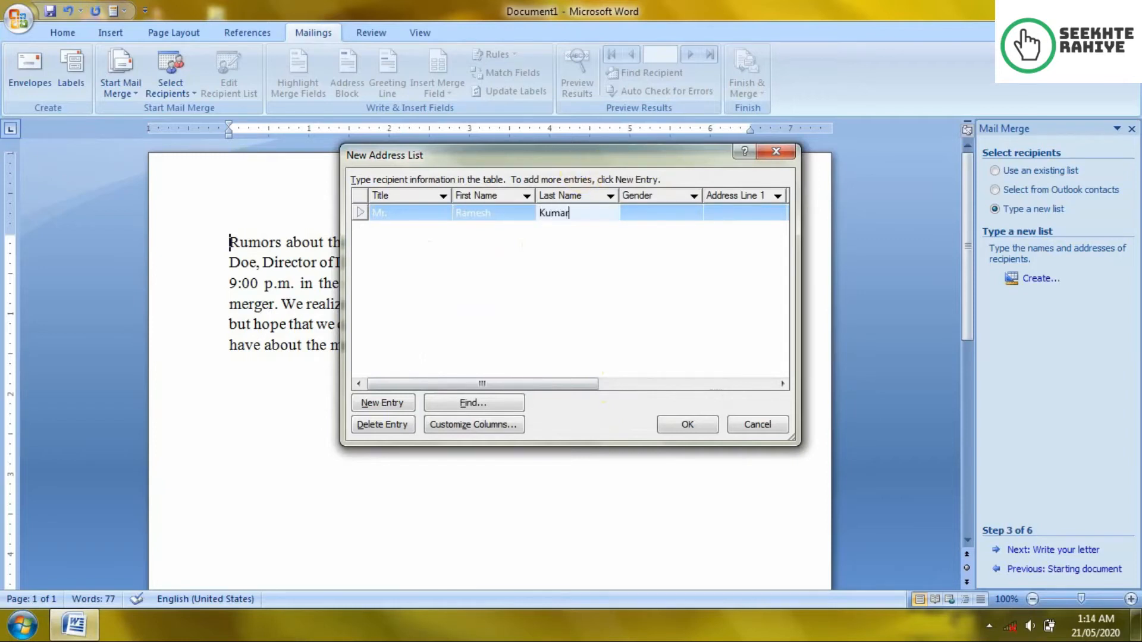
key("Tab")
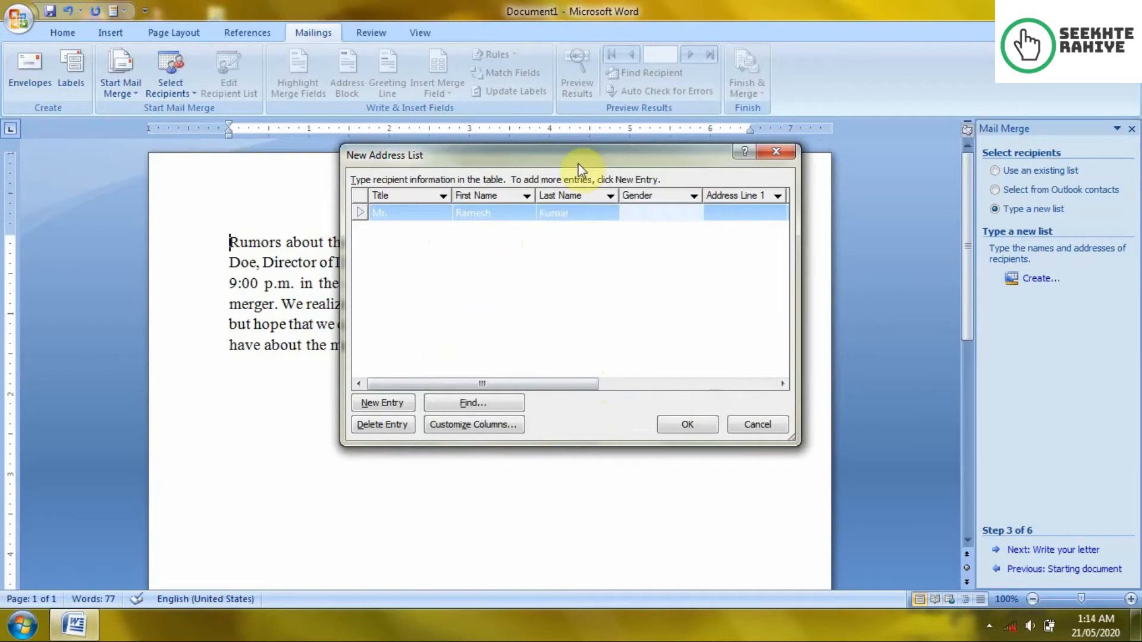
Step: Fill in gender M, the address and city, state MP, country India and an e-mail address
type("M")
key("Tab")
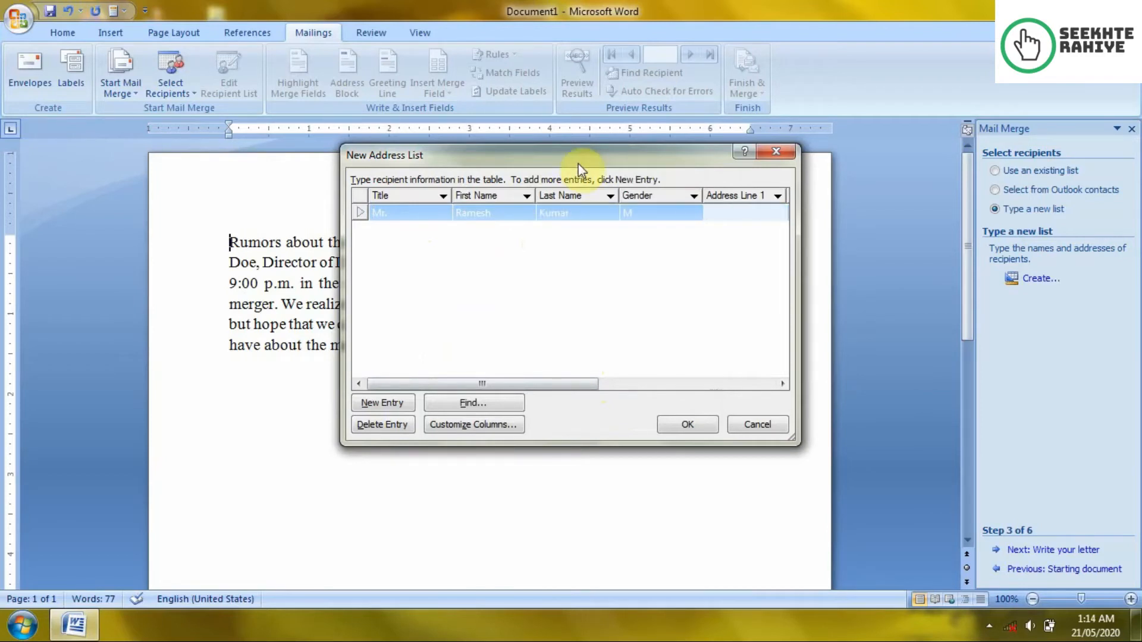
type("Sagal")
key("Tab")
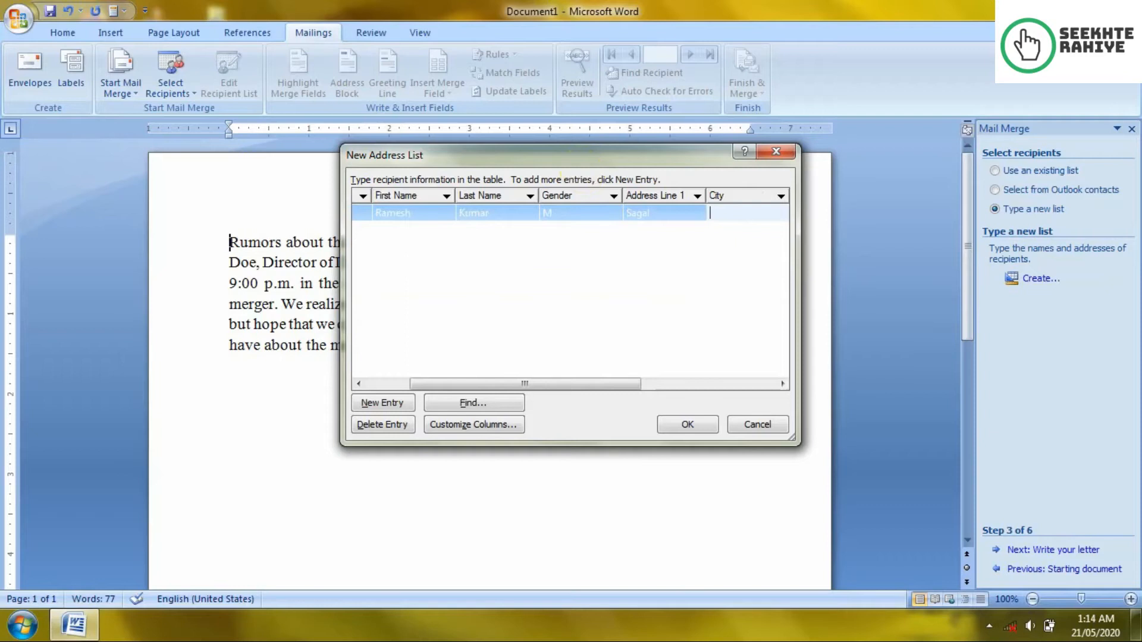
key("shift+Tab")
key("BackSpace")
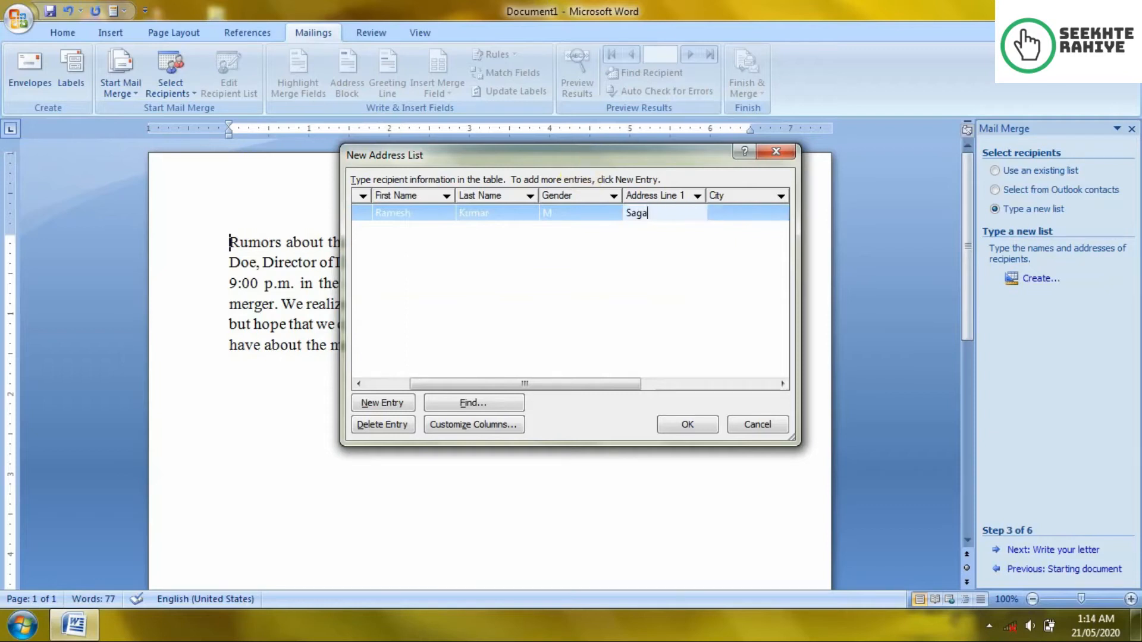
type("r")
left_click(580, 171)
type("Sagar")
key("Tab")
type("MP")
key("Tab")
type("India")
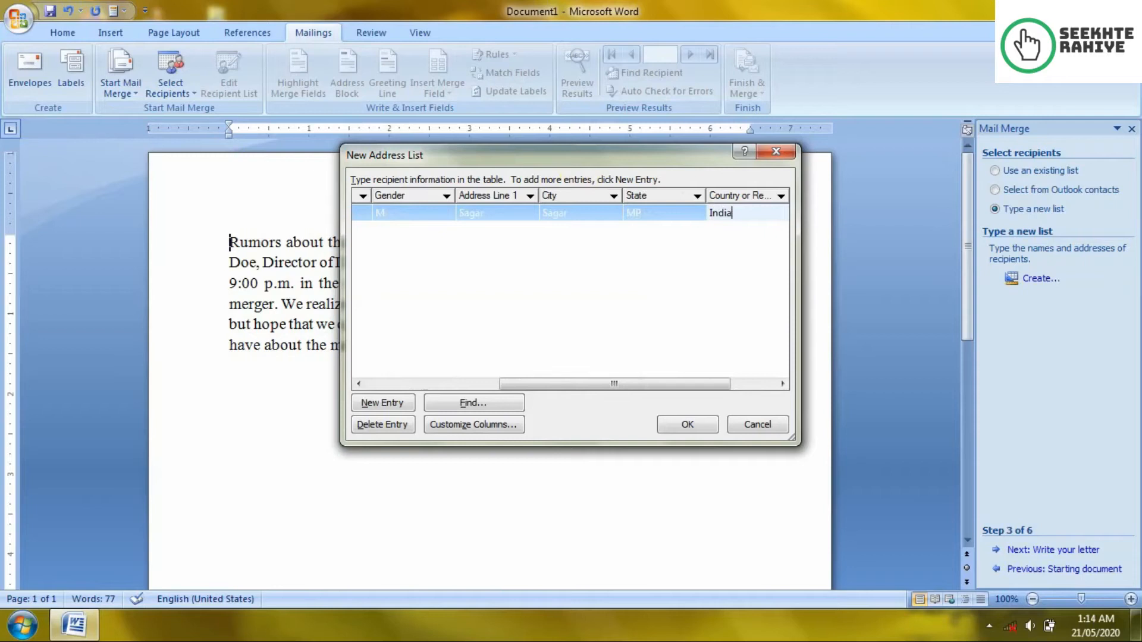
key("Tab")
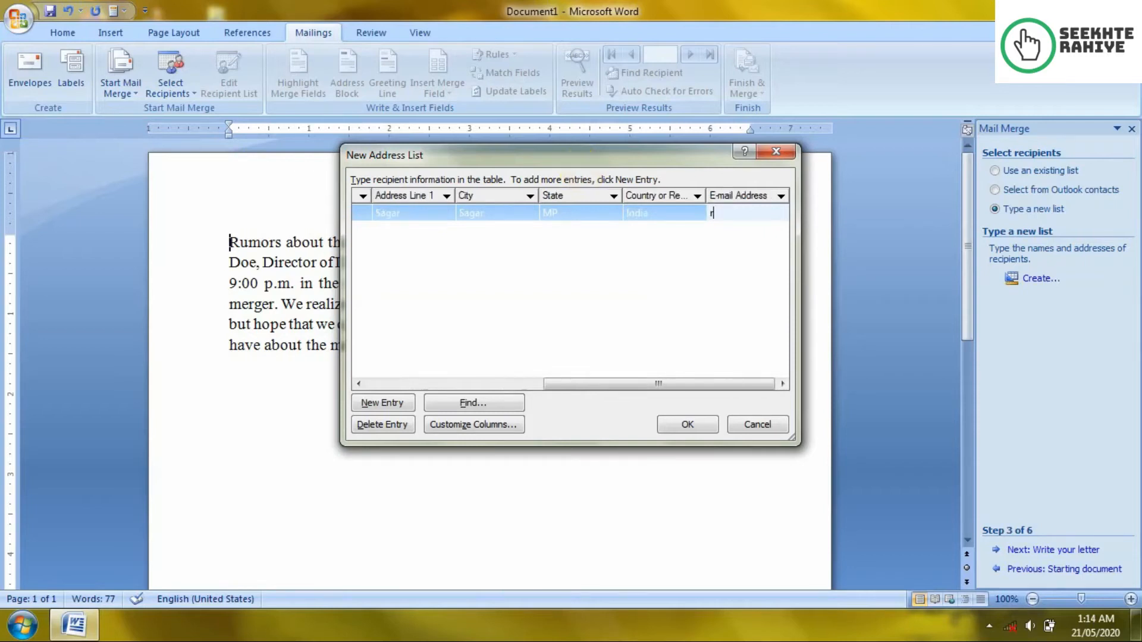
Step: Start a second recipient with title Miss., their first and last name, and gender F
key("Tab")
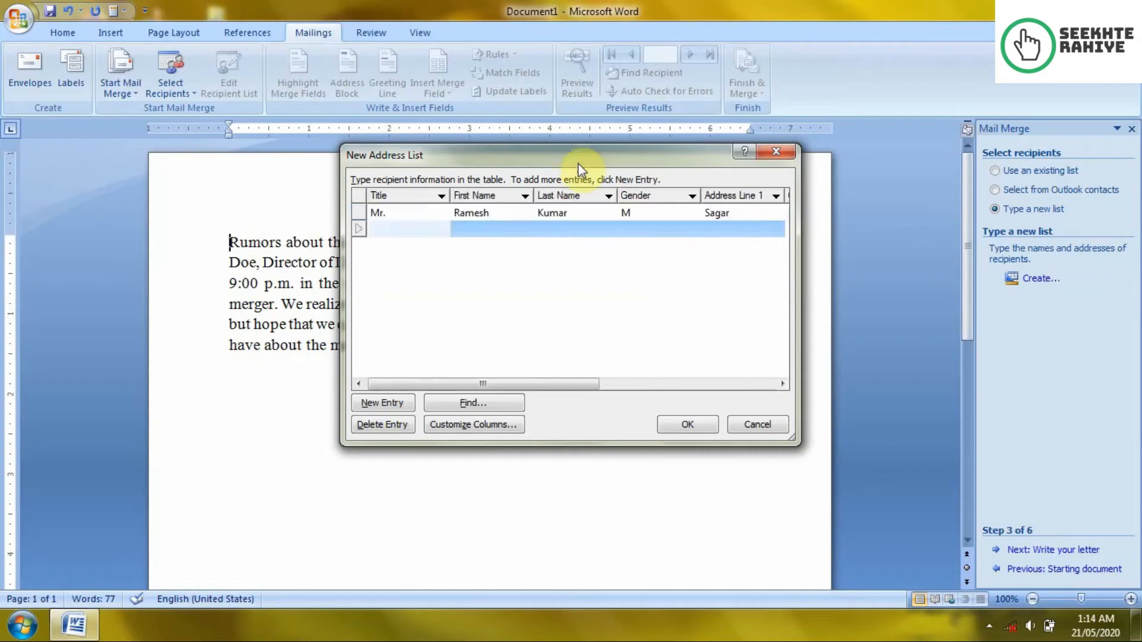
type("Miss")
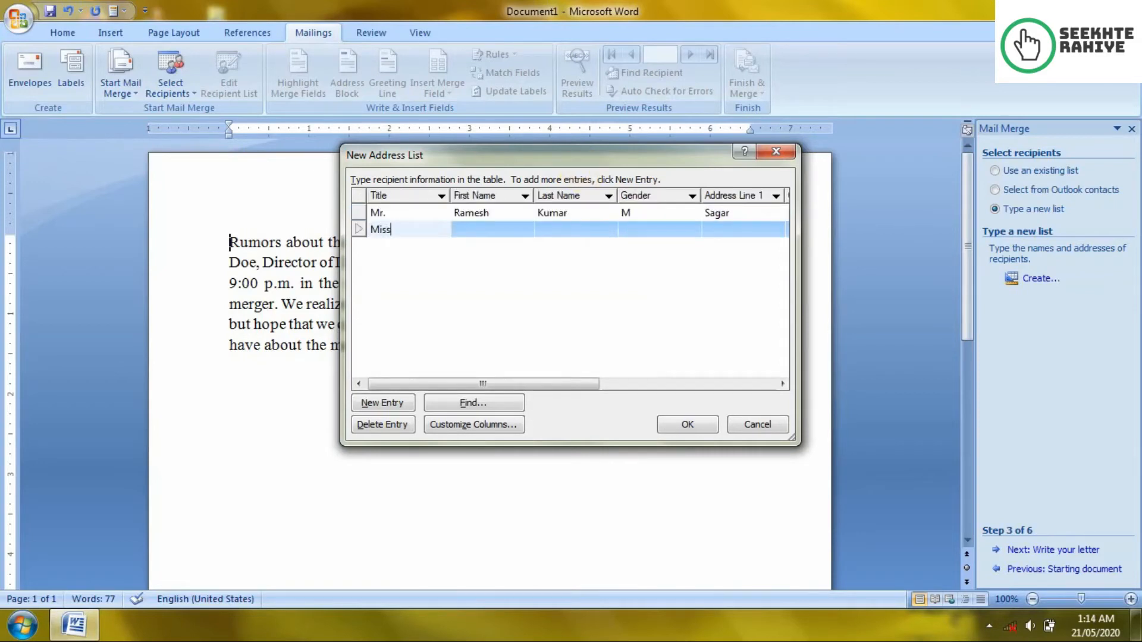
key("Tab")
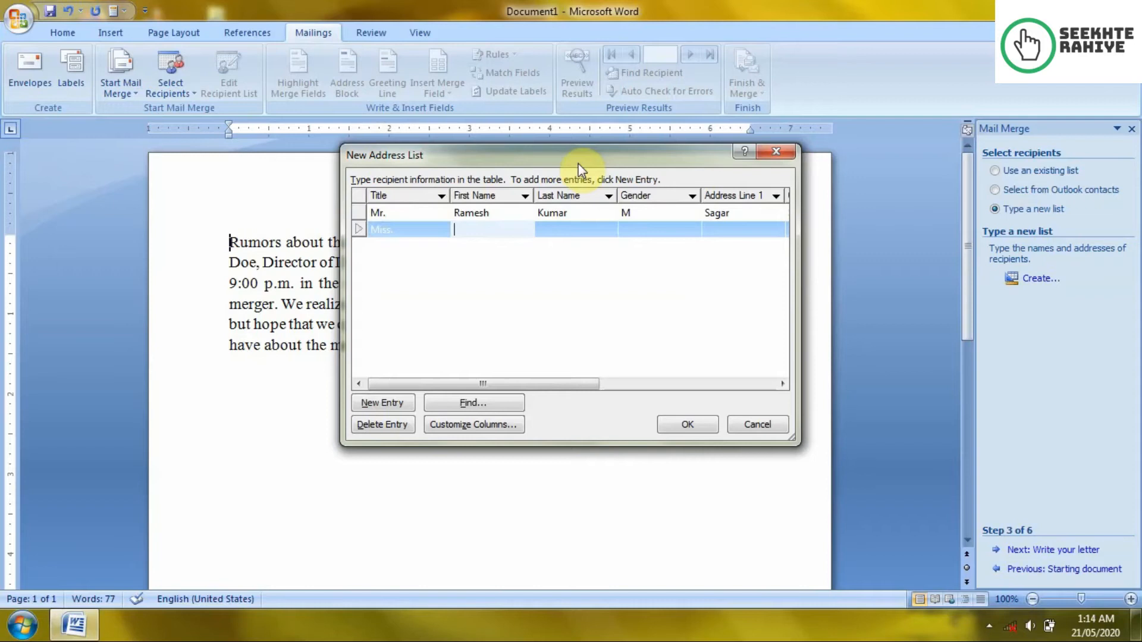
key("shift+Tab")
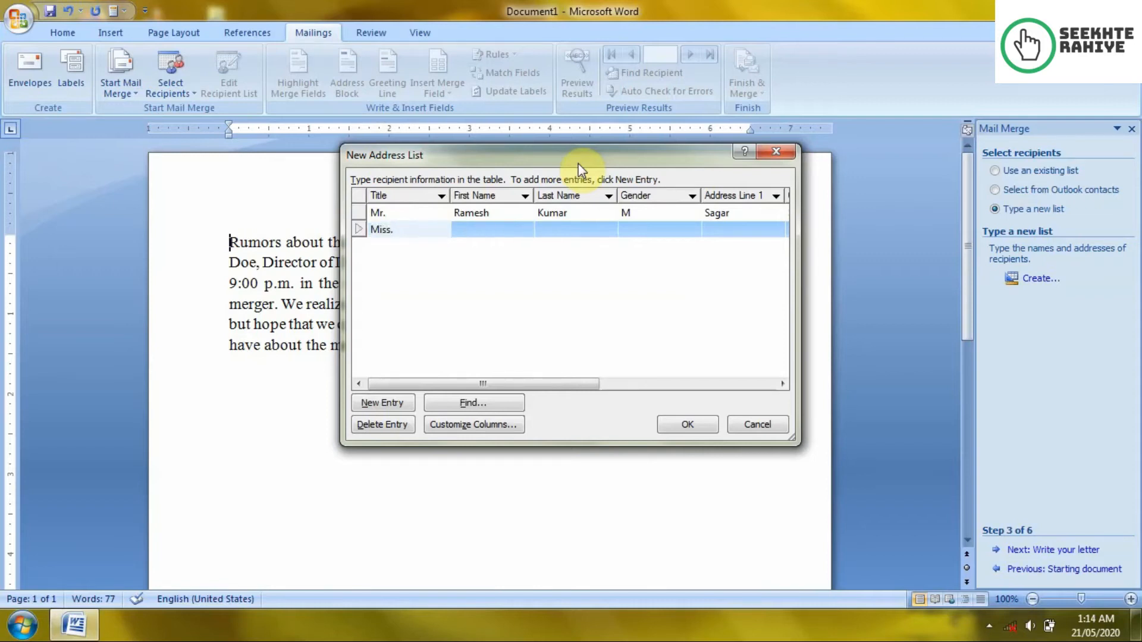
type(".")
key("Tab")
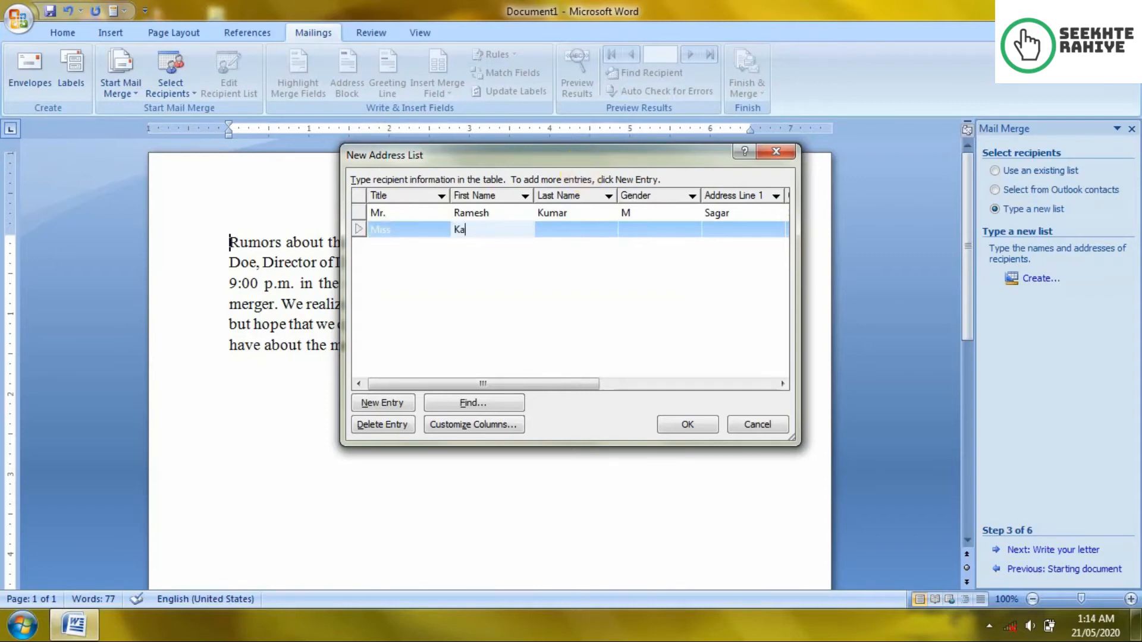
key("Tab")
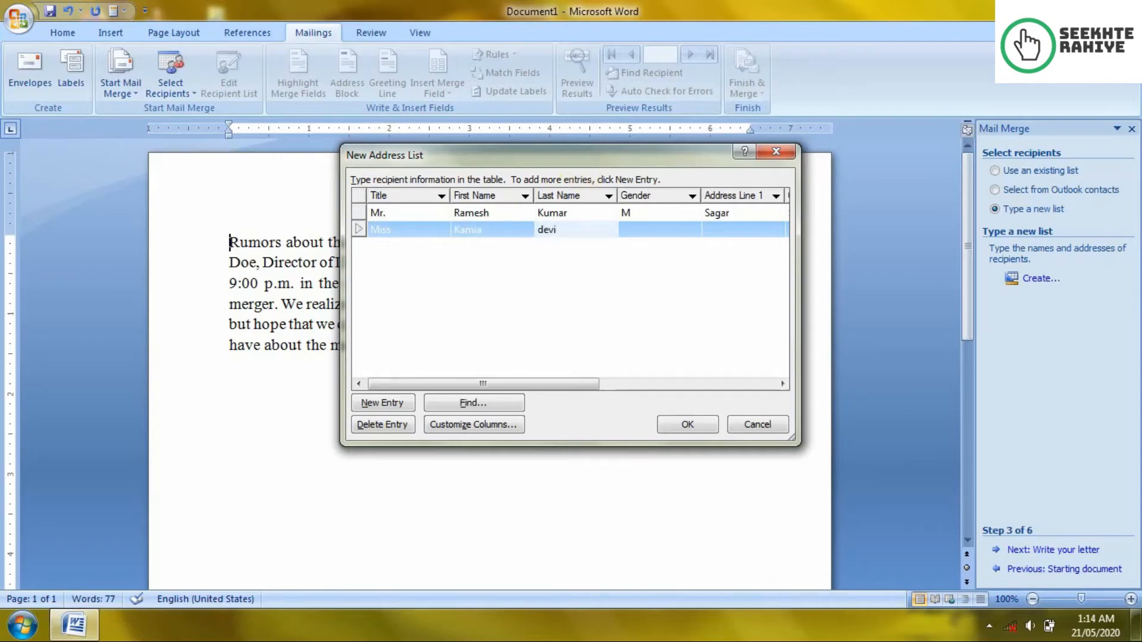
key("Tab")
type("f")
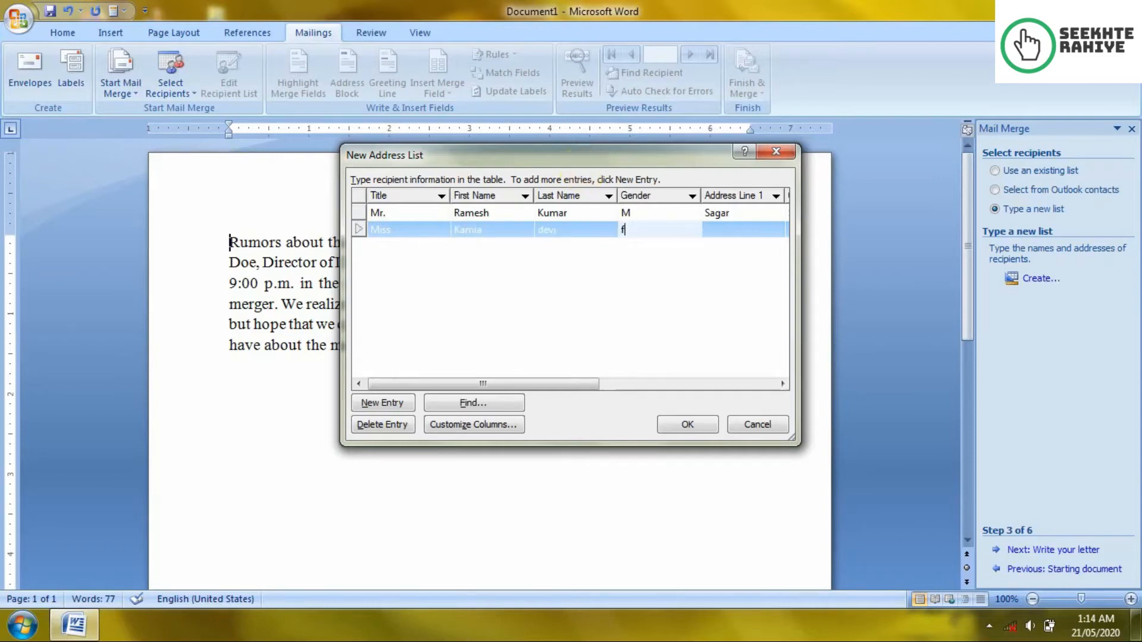
type("F")
key("Tab")
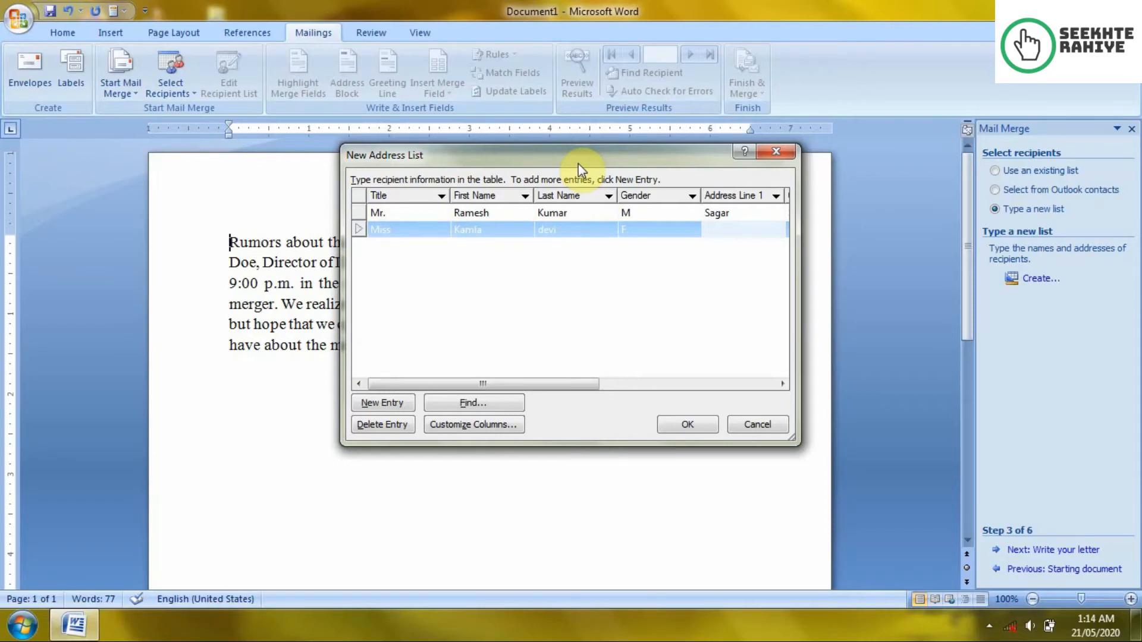
Step: Enter the second recipient's address, city, state MP, country India and e-mail, adding a third row
type("Hoshangabad")
key("Tab")
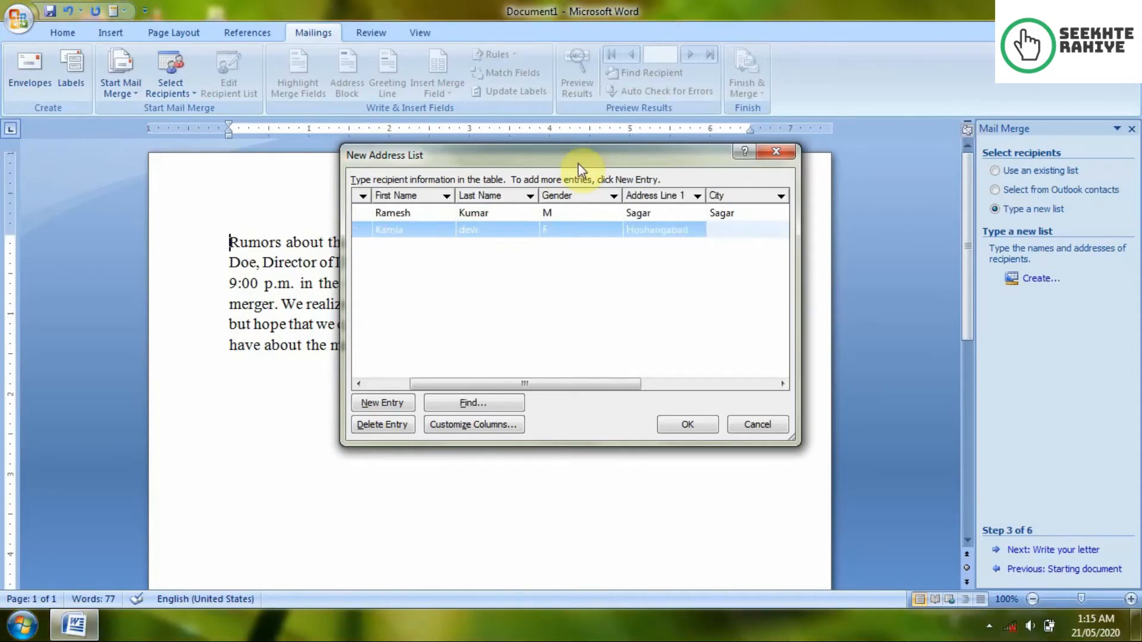
type("Bh")
key("BackSpace")
key("BackSpace")
type("Hoshangabad")
key("Tab")
type("MP")
key("Tab")
type("India")
key("Tab")
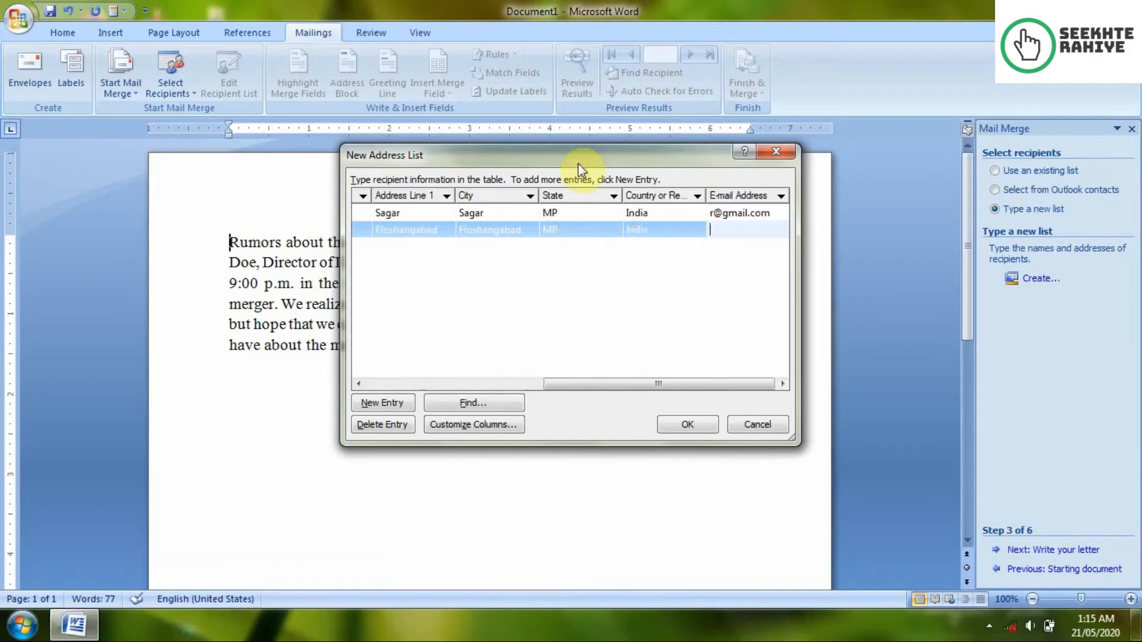
key("Tab")
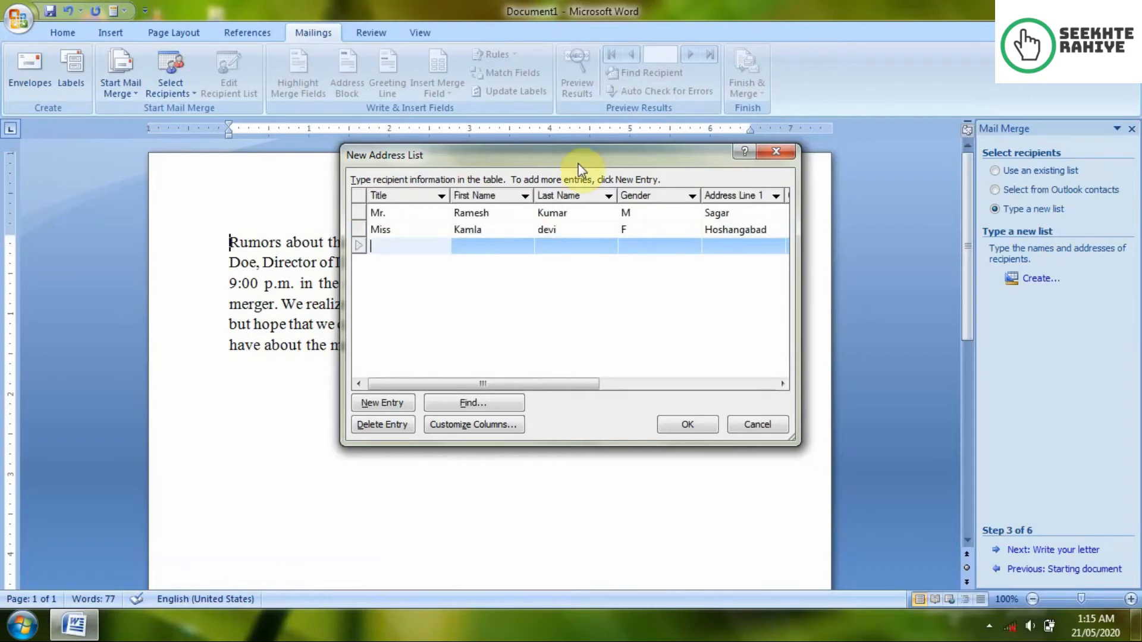
Step: Enter the third recipient's title Mrs., first and last name, and gender F
type("Ms.")
key("Tab")
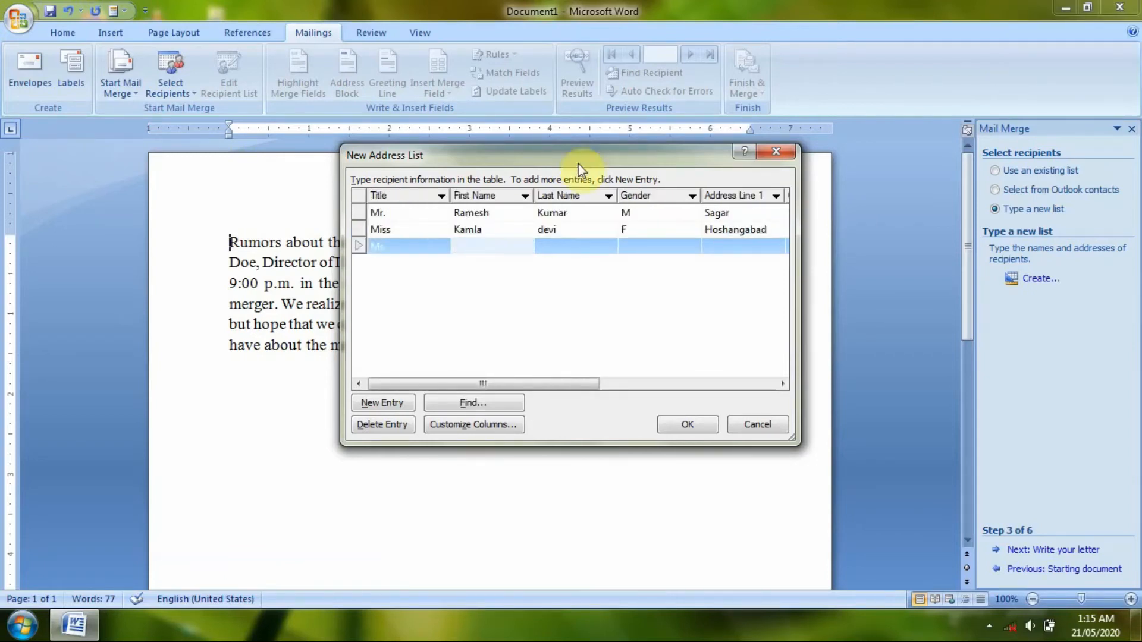
key("Left")
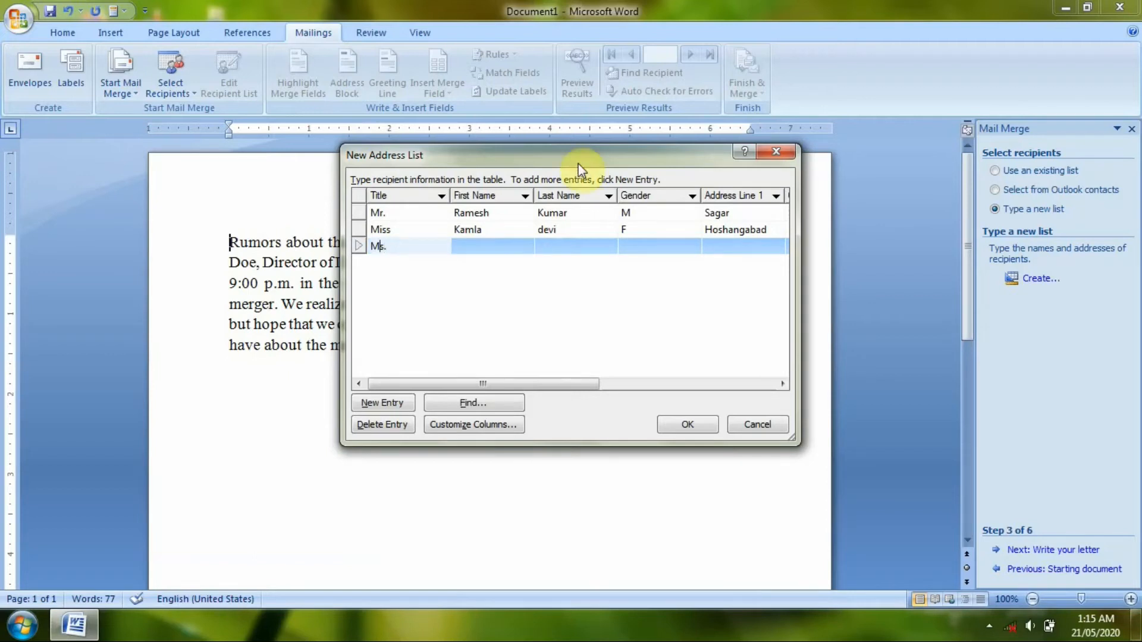
type("r")
key("Tab")
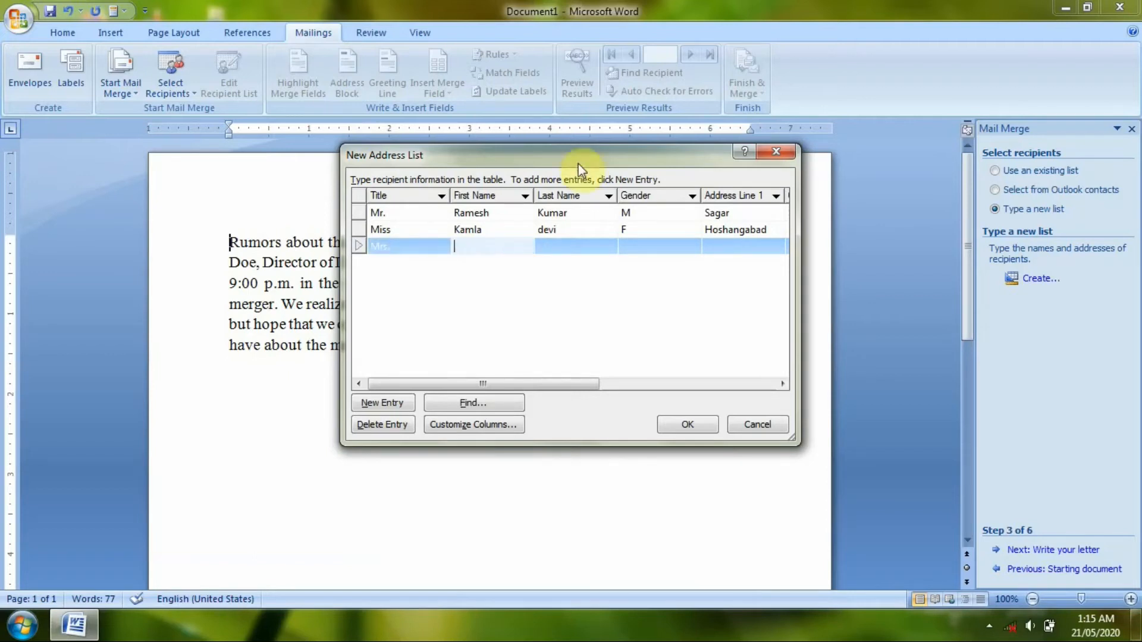
key("Tab")
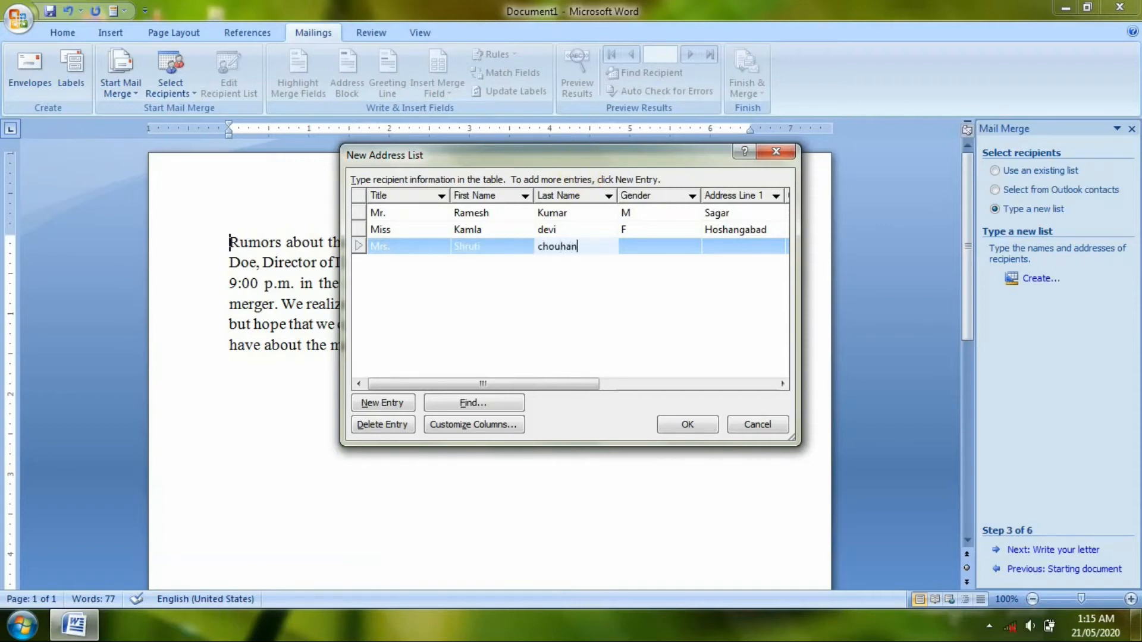
key("Tab")
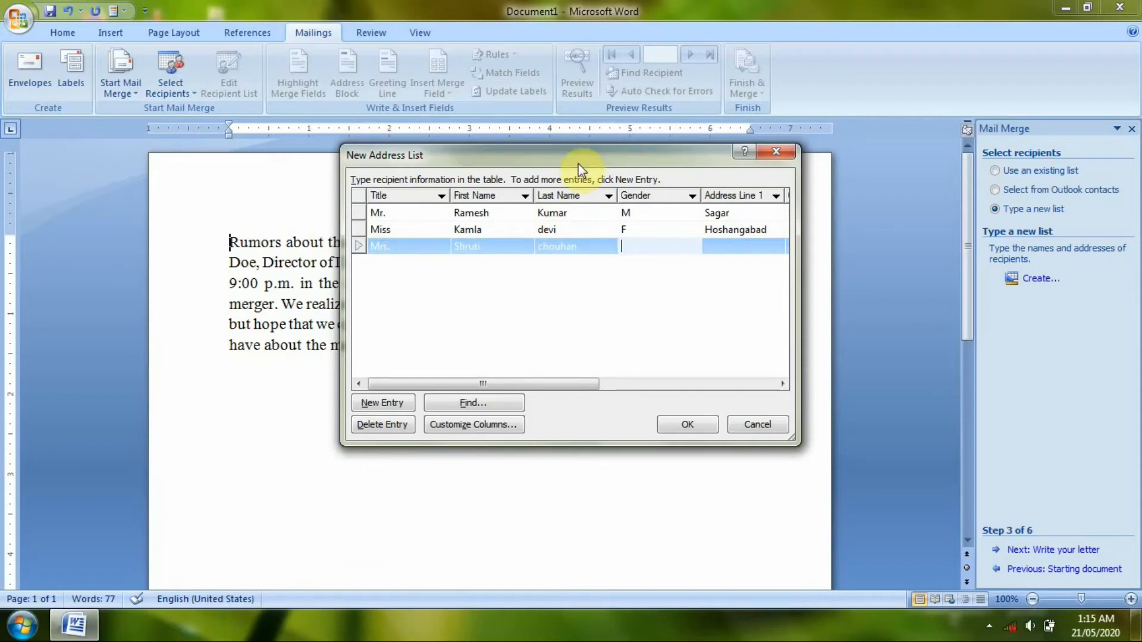
type("F")
Step: Fill in the third recipient's address line, city, state MP, country India and e-mail address
key("Tab")
type("betul")
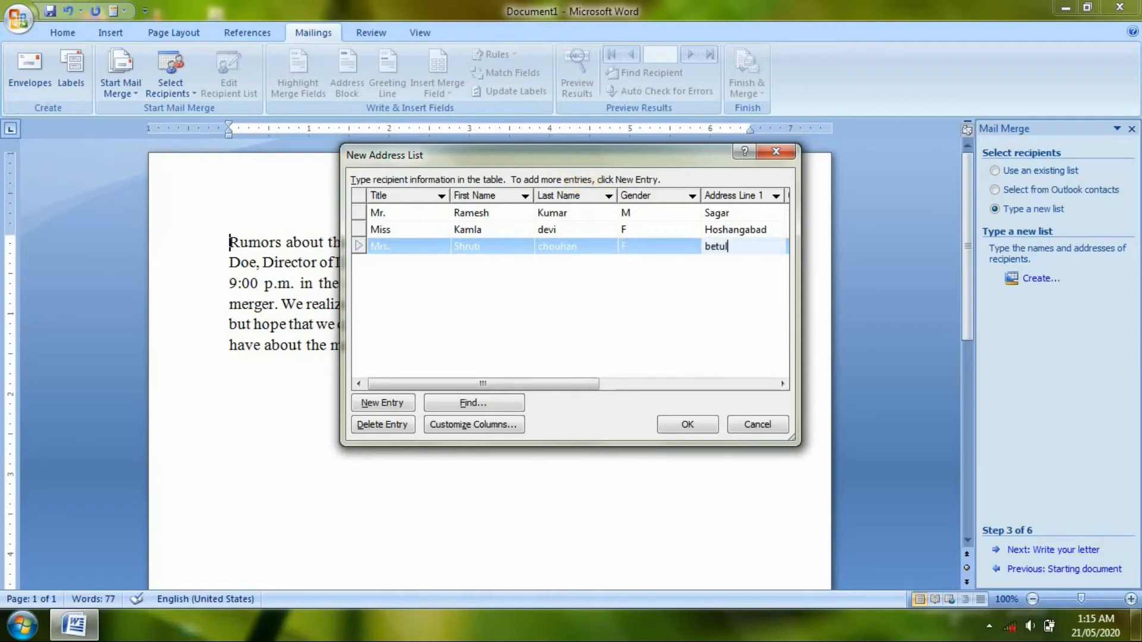
key("Tab")
type("betu")
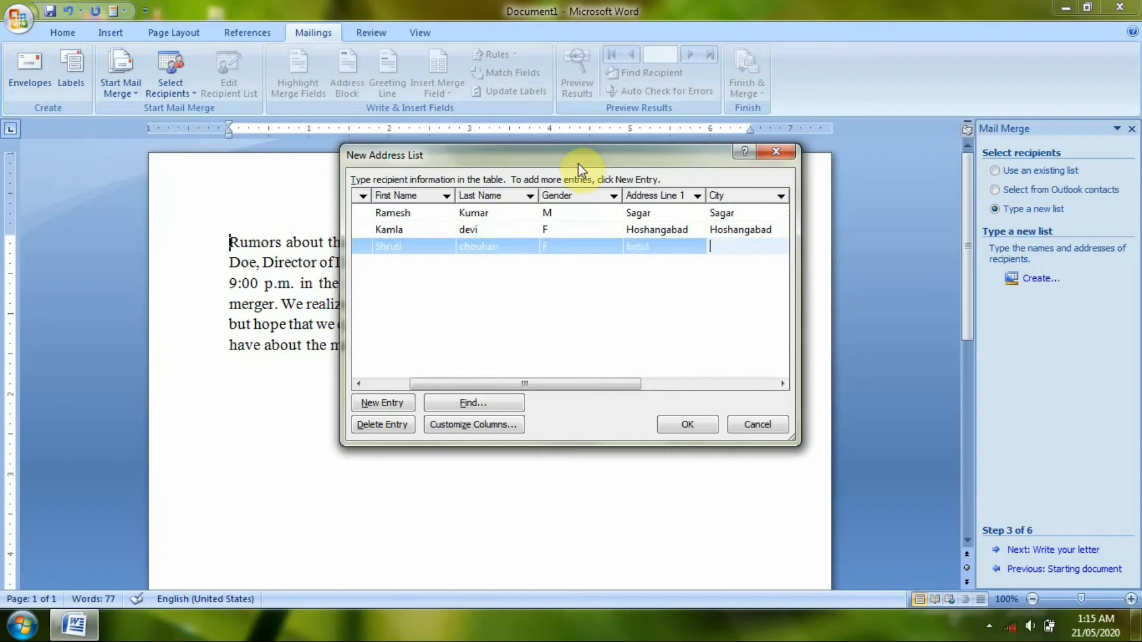
key("Tab")
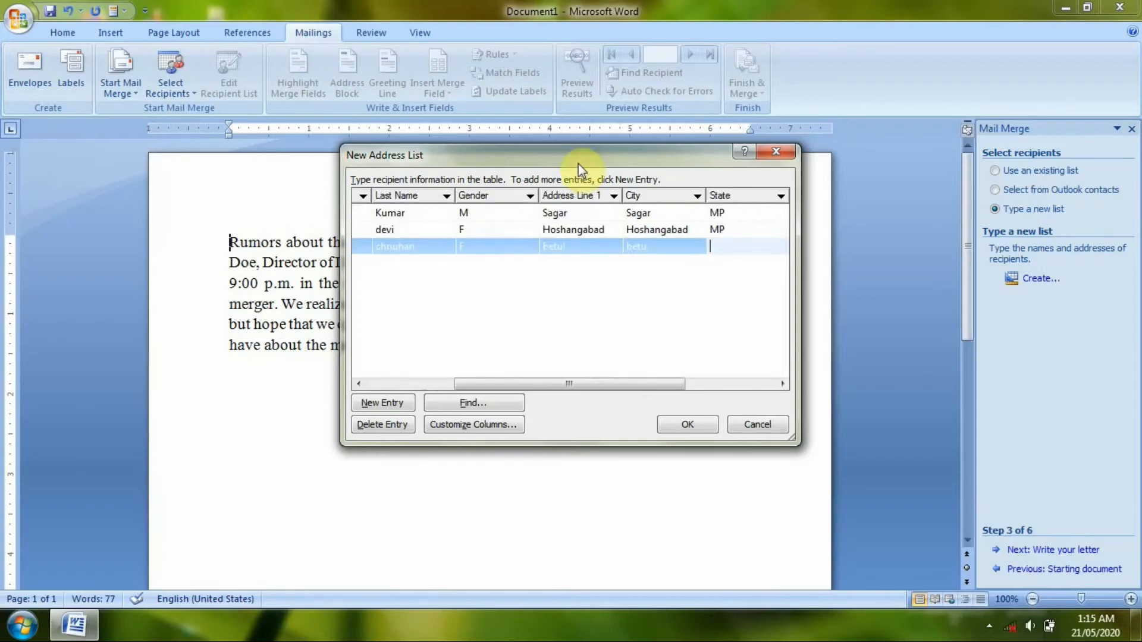
key("shift+Tab")
type("l")
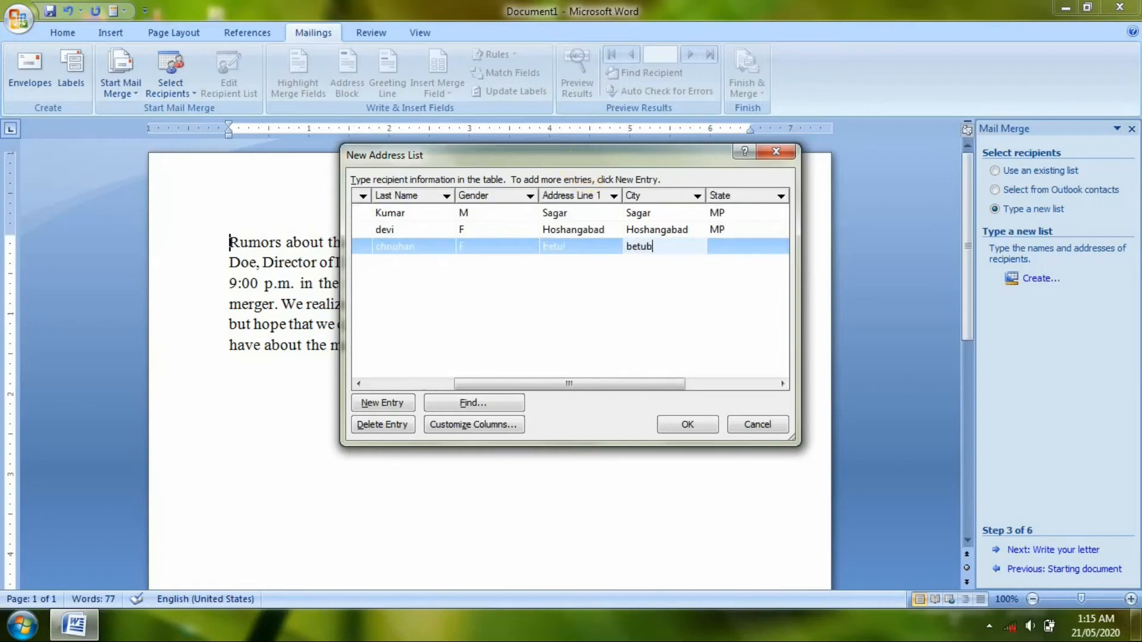
key("Tab")
type("MP")
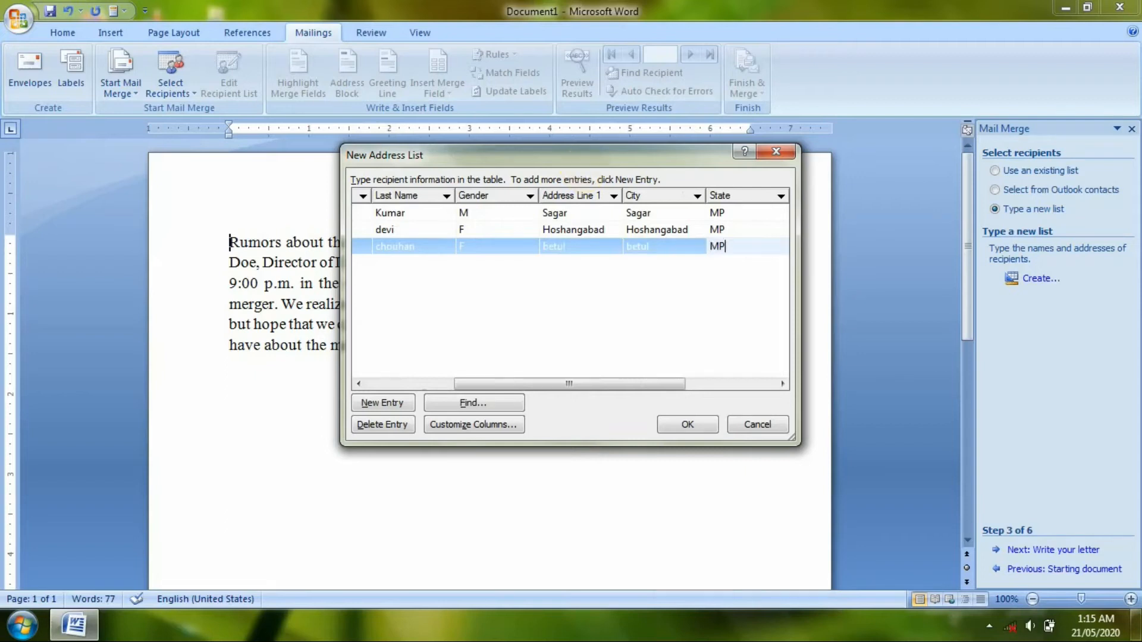
key("Tab")
type("India")
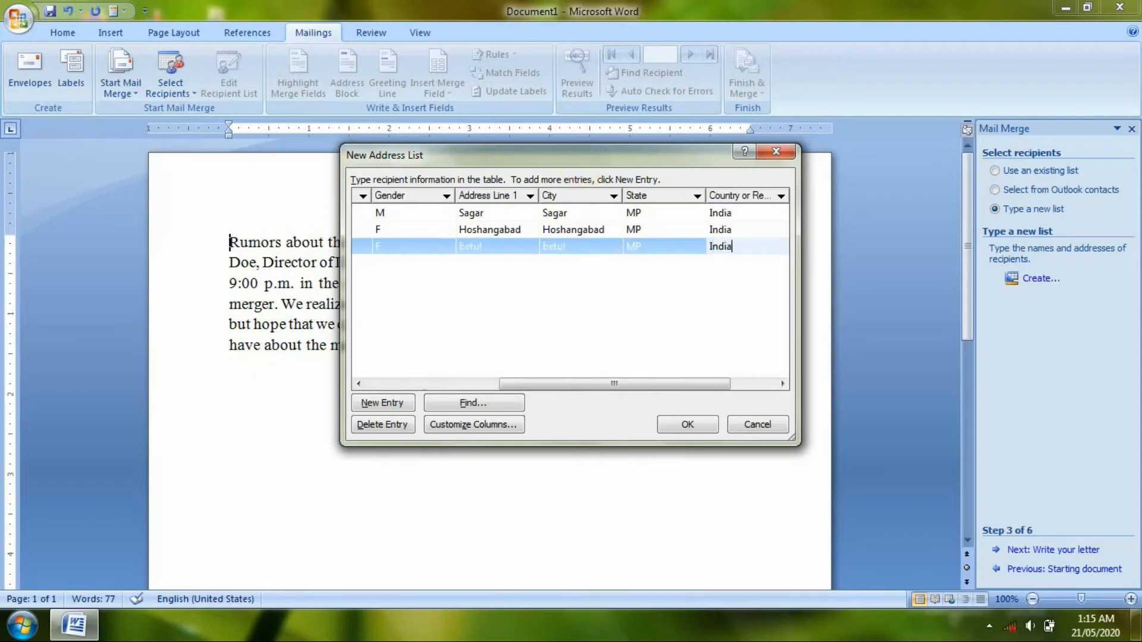
key("Tab")
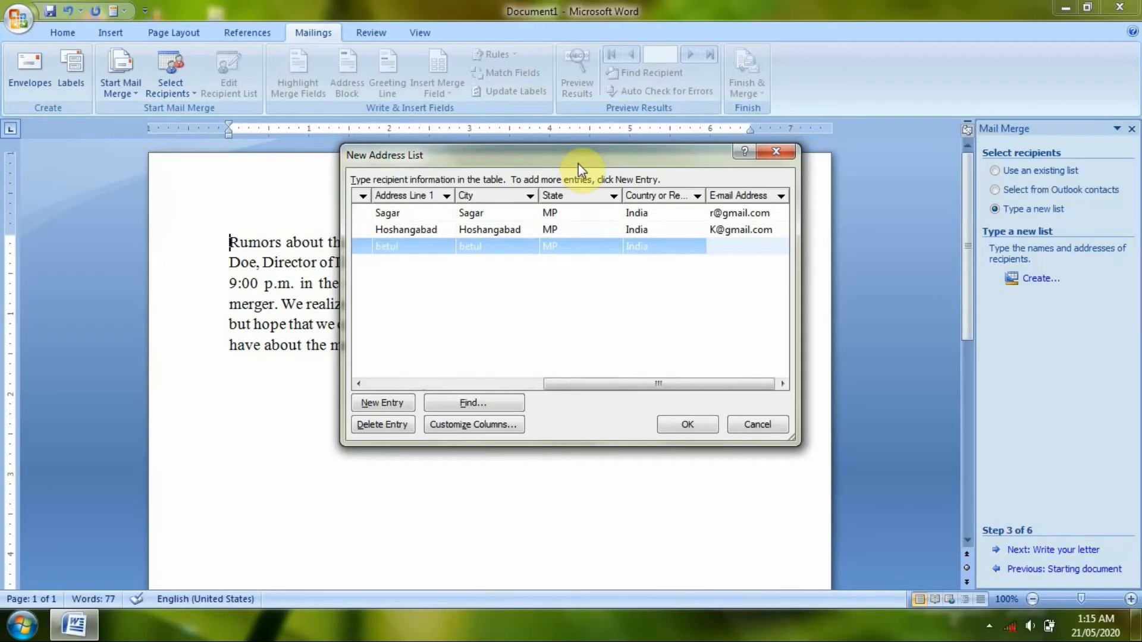
Step: Add a fourth blank row, amend the third recipient's entry, and move into the new row's Title cell
key("Tab")
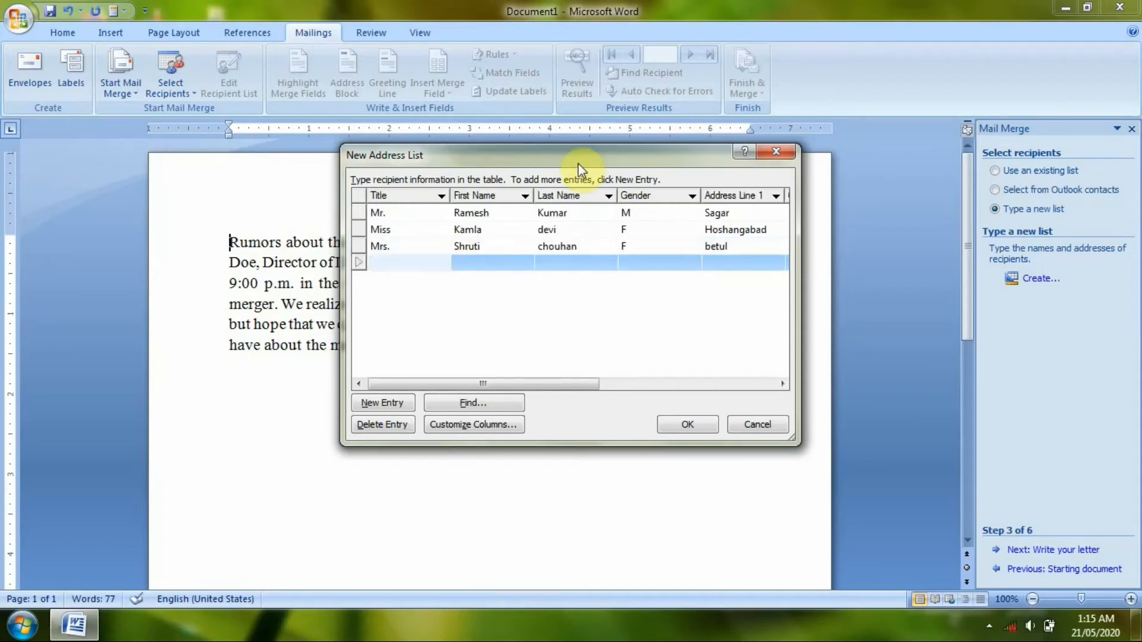
key("Up")
key("Right")
key("Right")
key("Right")
key("Right")
key("Right")
key("Right")
key("Right")
key("Right")
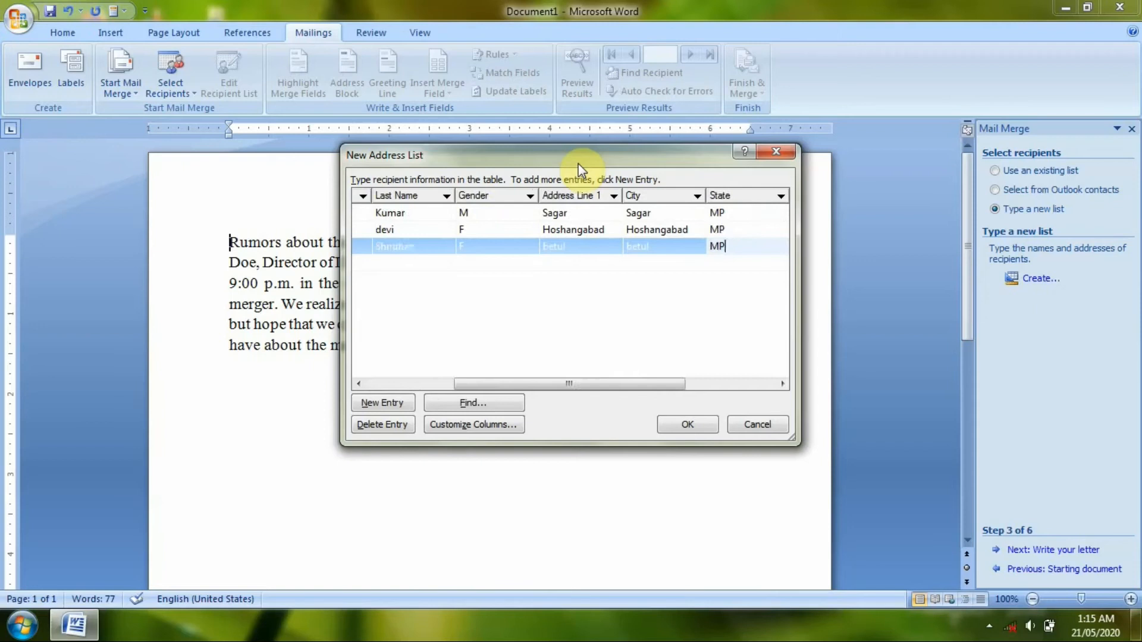
type("mail.com")
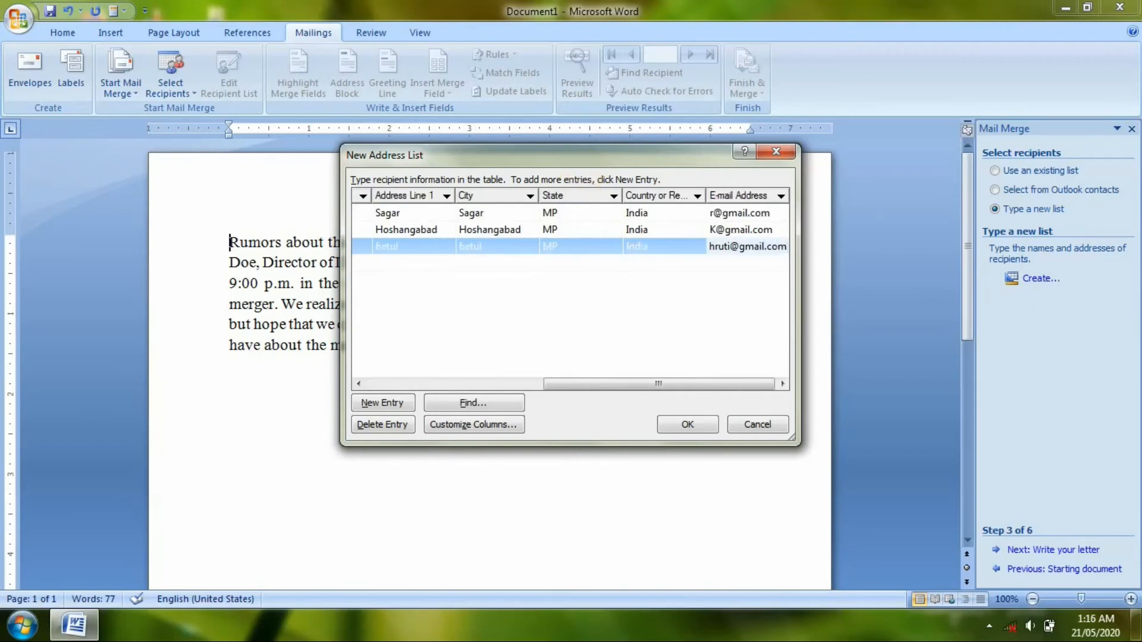
key("Tab")
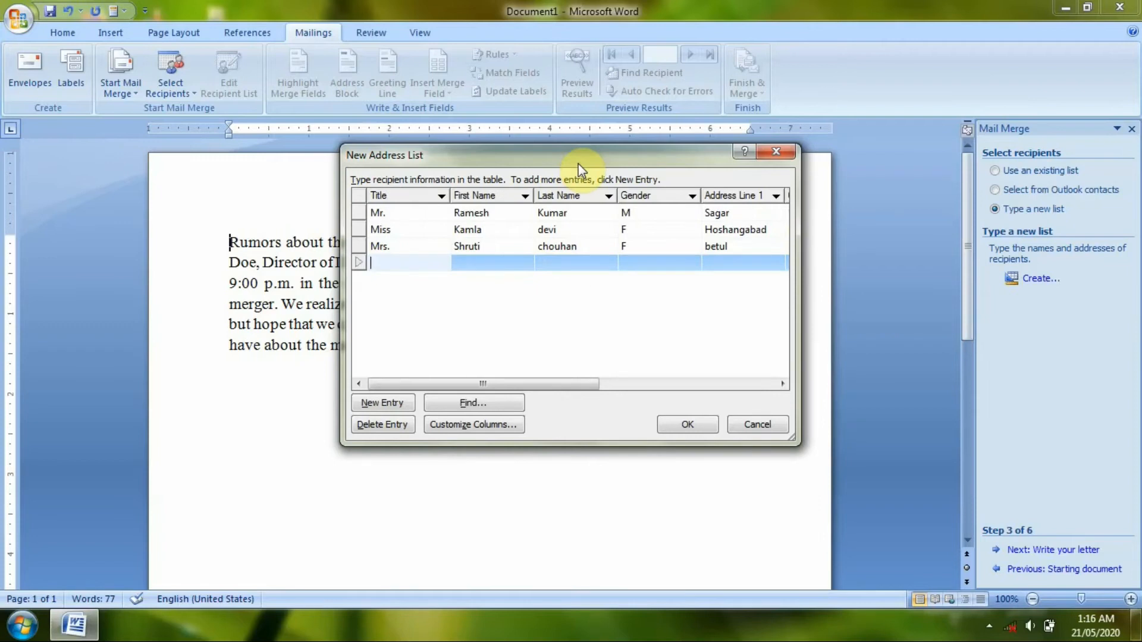
Step: Enter the fourth recipient's title Mr., first and last name, and gender M
type("Mr.")
key("Tab")
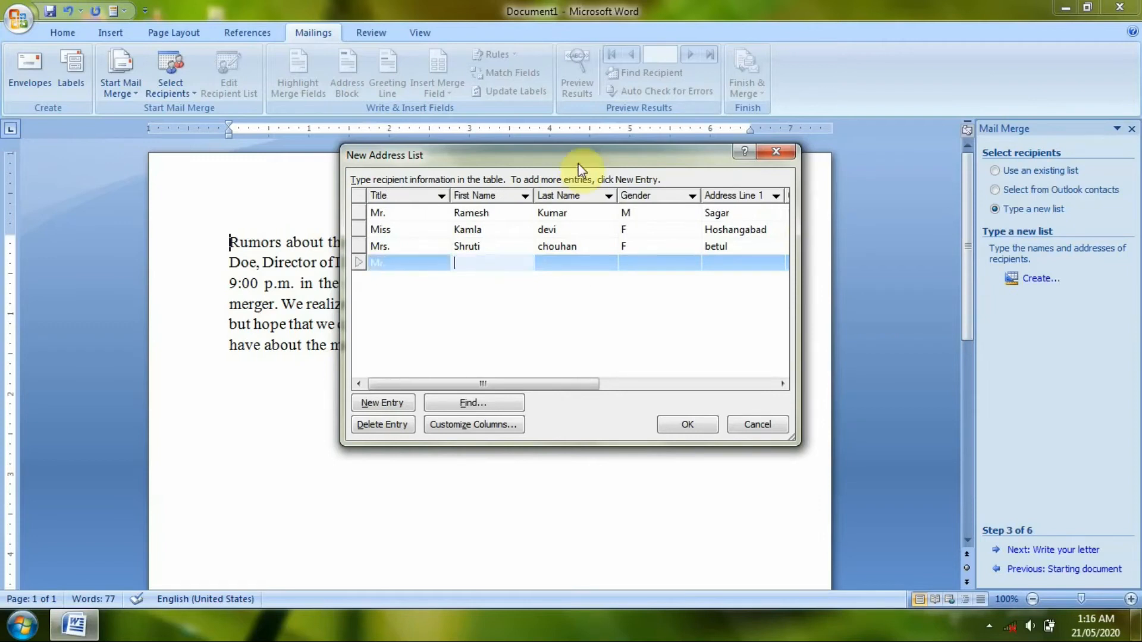
type("m")
key("BackSpace")
key("Tab")
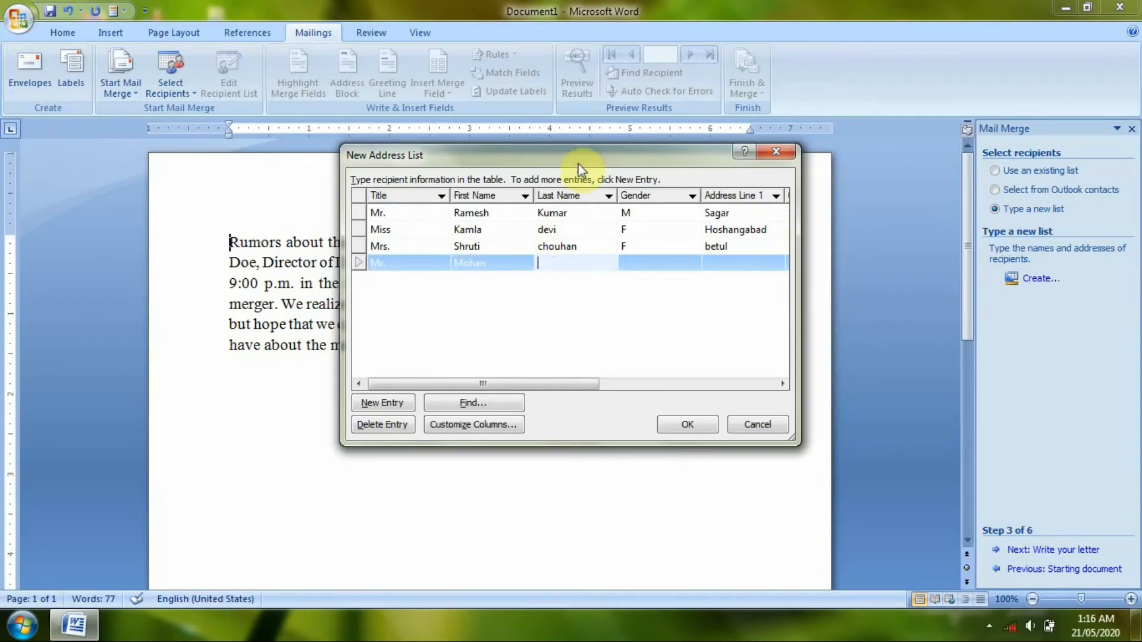
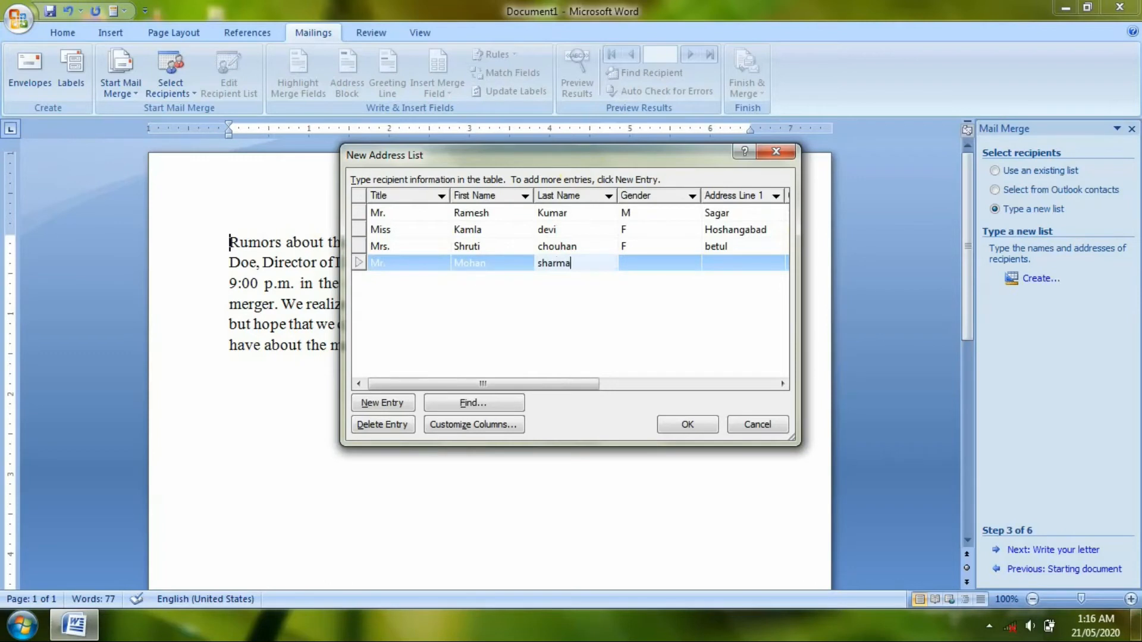
key("Tab")
type("M")
key("Tab")
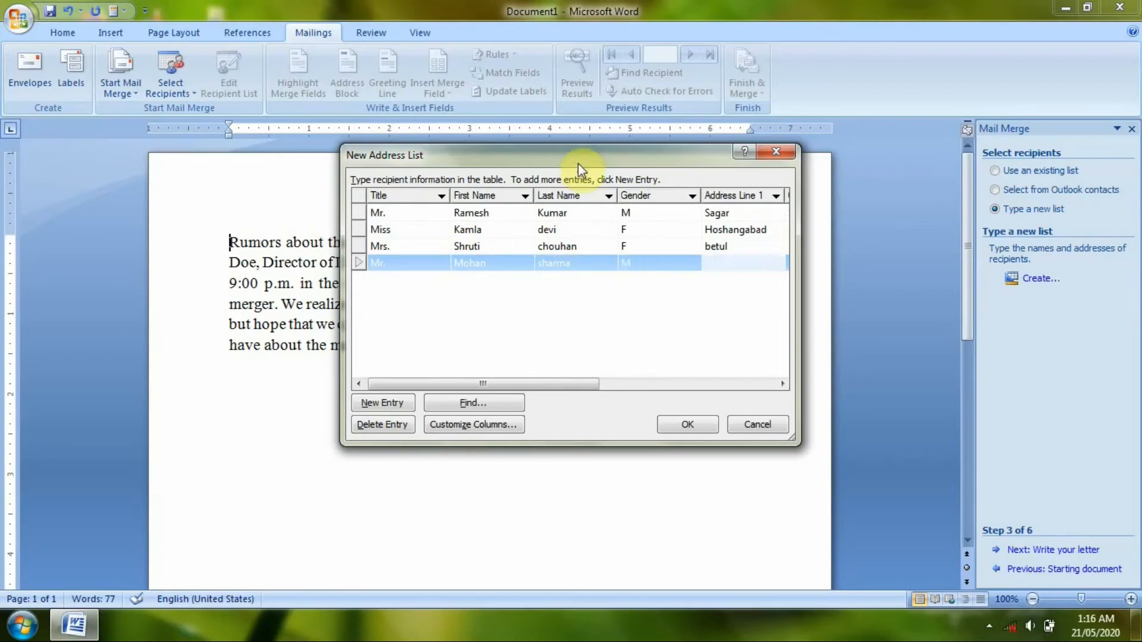
Step: Fill in the fourth recipient's address line, city, state Kerela and country India
type("calicut")
key("Tab")
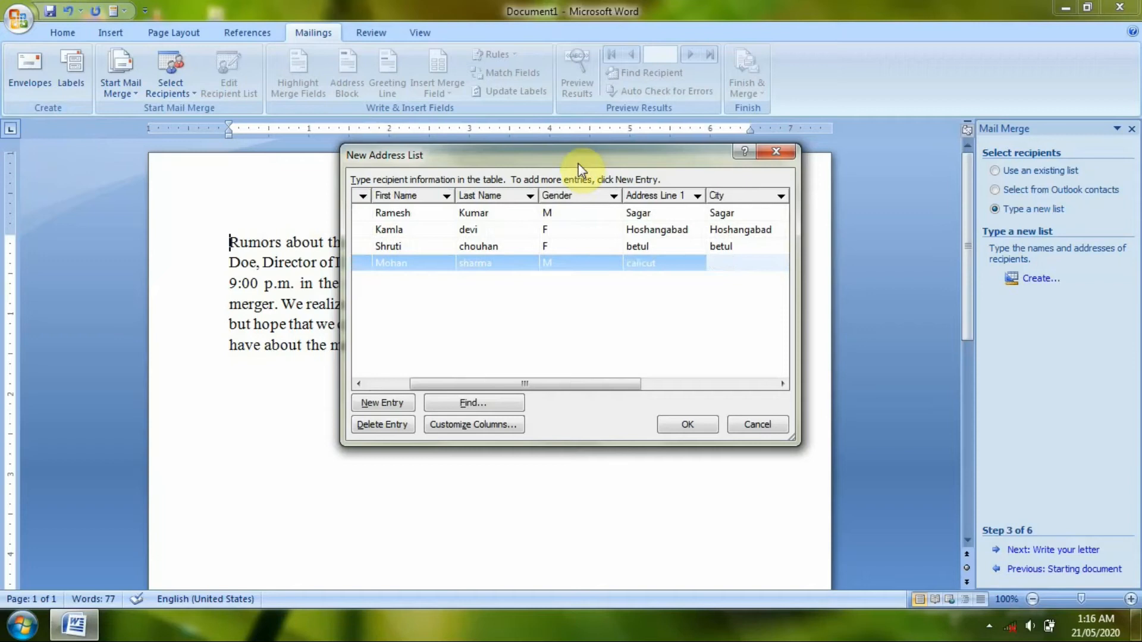
type("calicut")
key("Tab")
type("Krel")
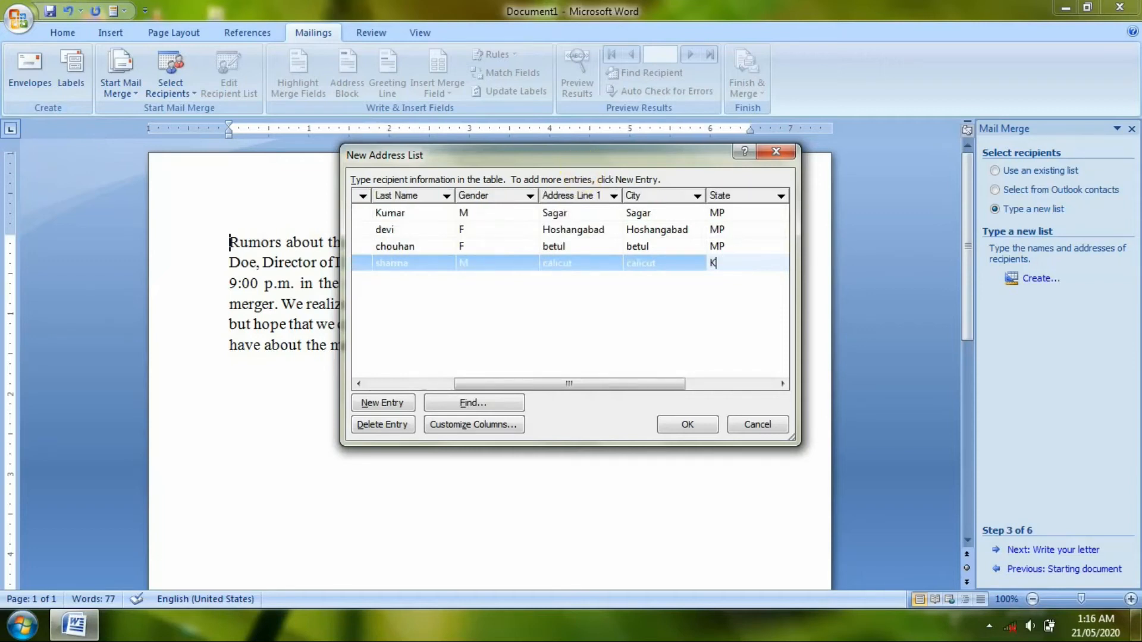
key("BackSpace")
key("BackSpace")
type("erela")
key("Tab")
type("India")
key("Tab")
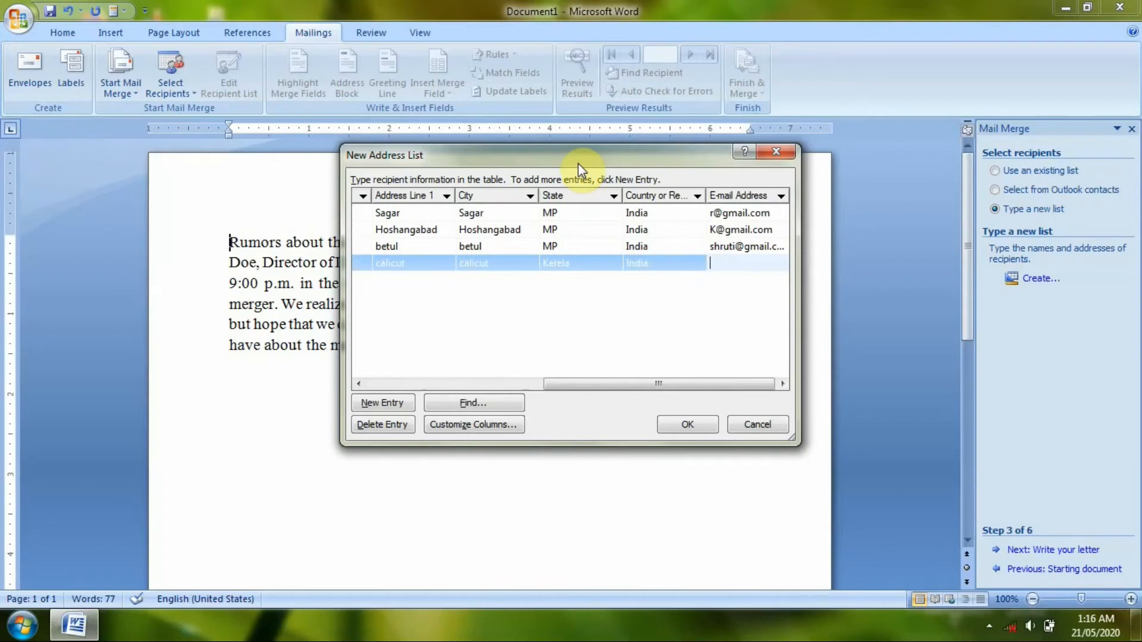
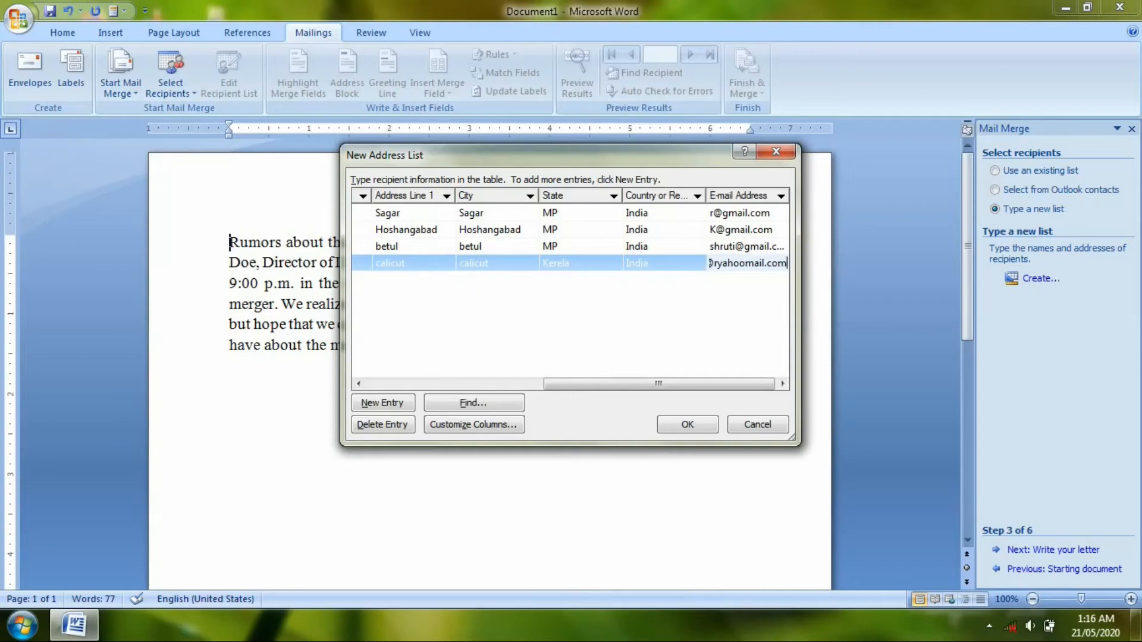
Step: Enter the fourth recipient's e-mail address and confirm the finished address list with OK
left_click_drag(545, 384, 351, 385)
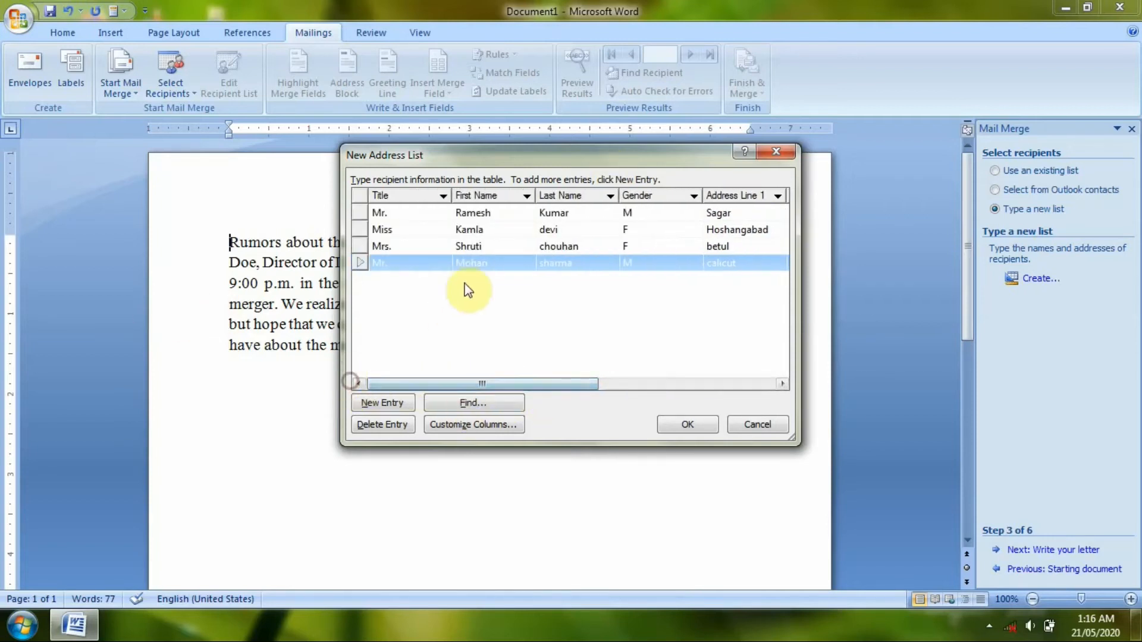
left_click(390, 231)
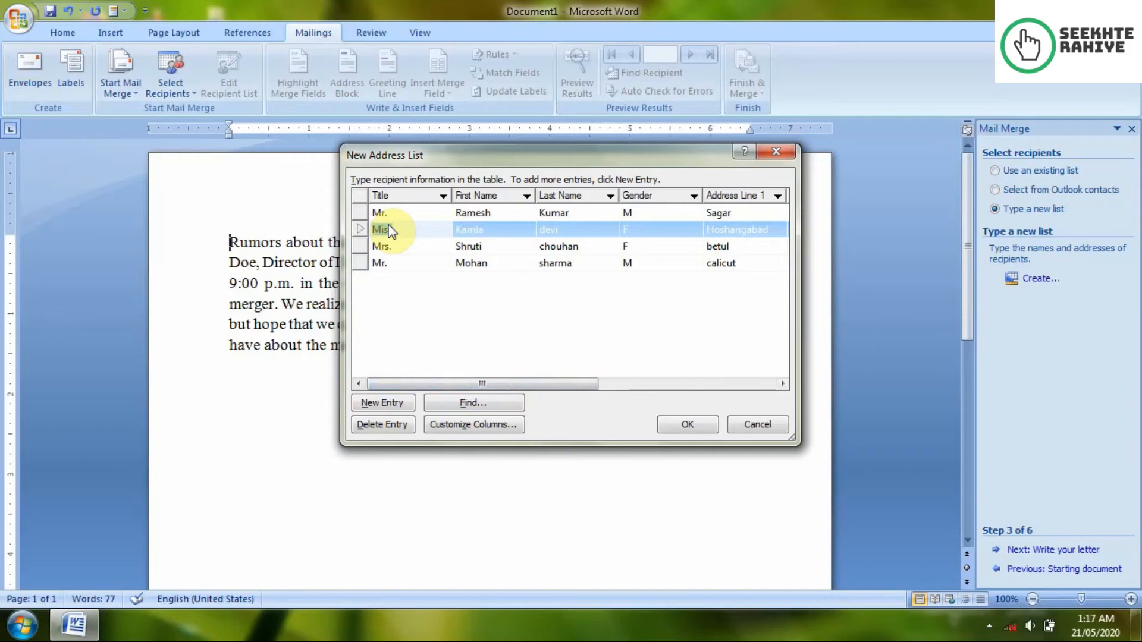
left_click(708, 423)
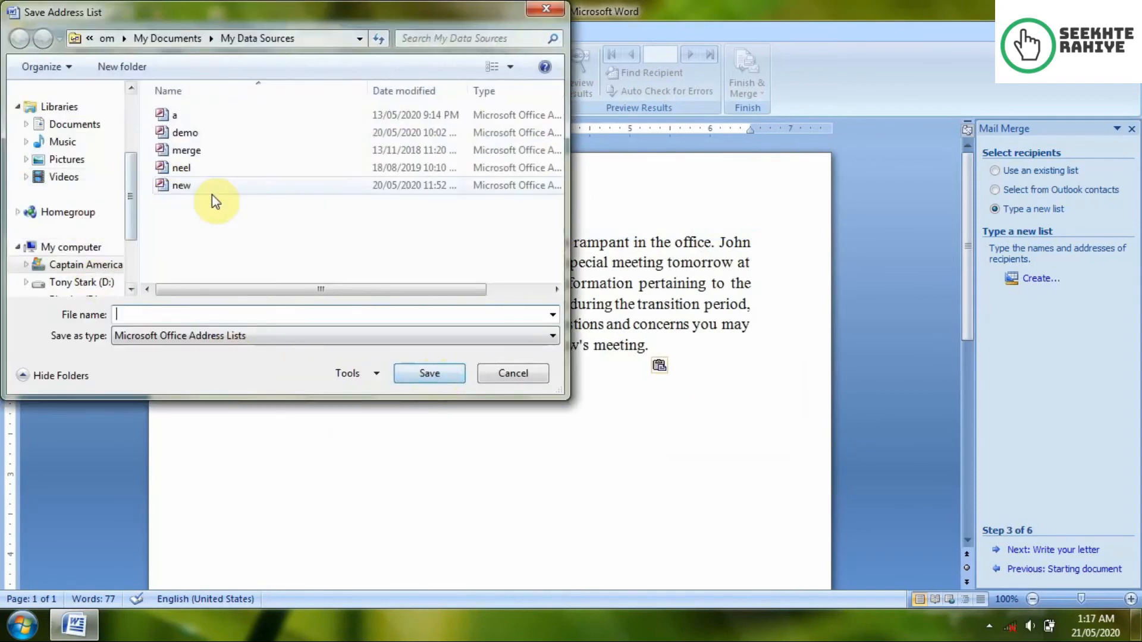
Step: Save the address list under the file name demoooooo in My Data Sources
type("de")
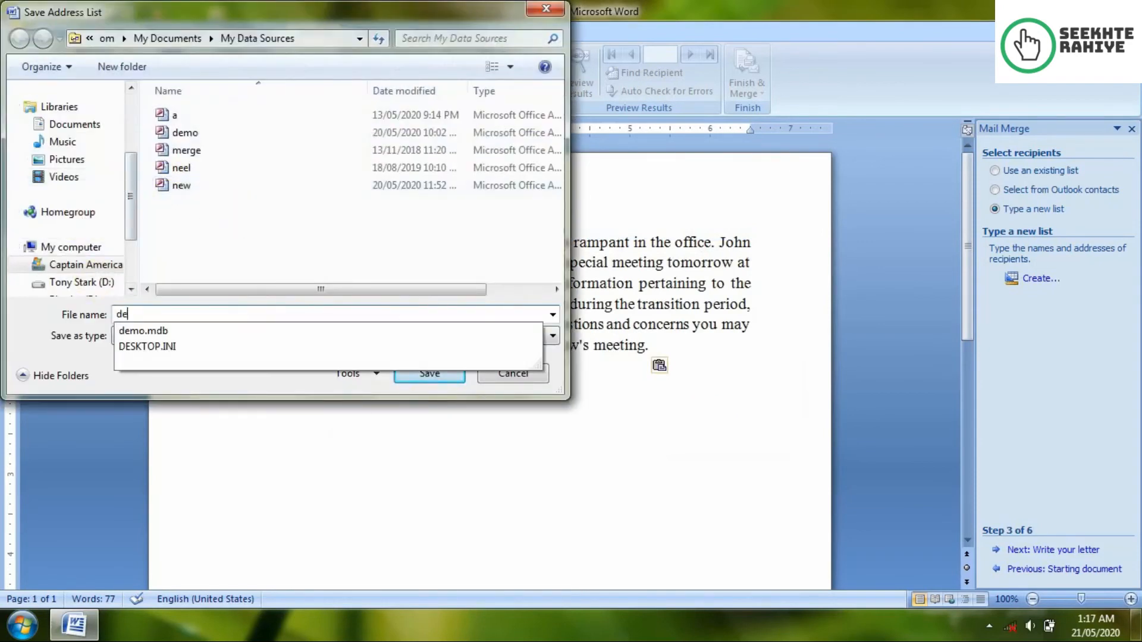
type("moooooo")
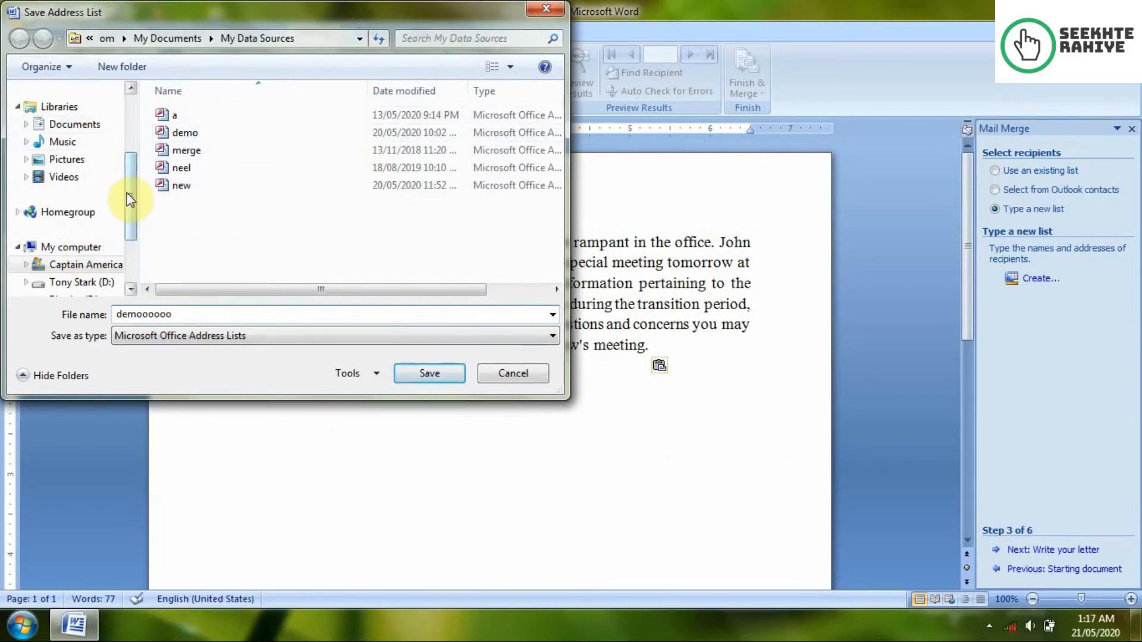
left_click_drag(127, 194, 144, 109)
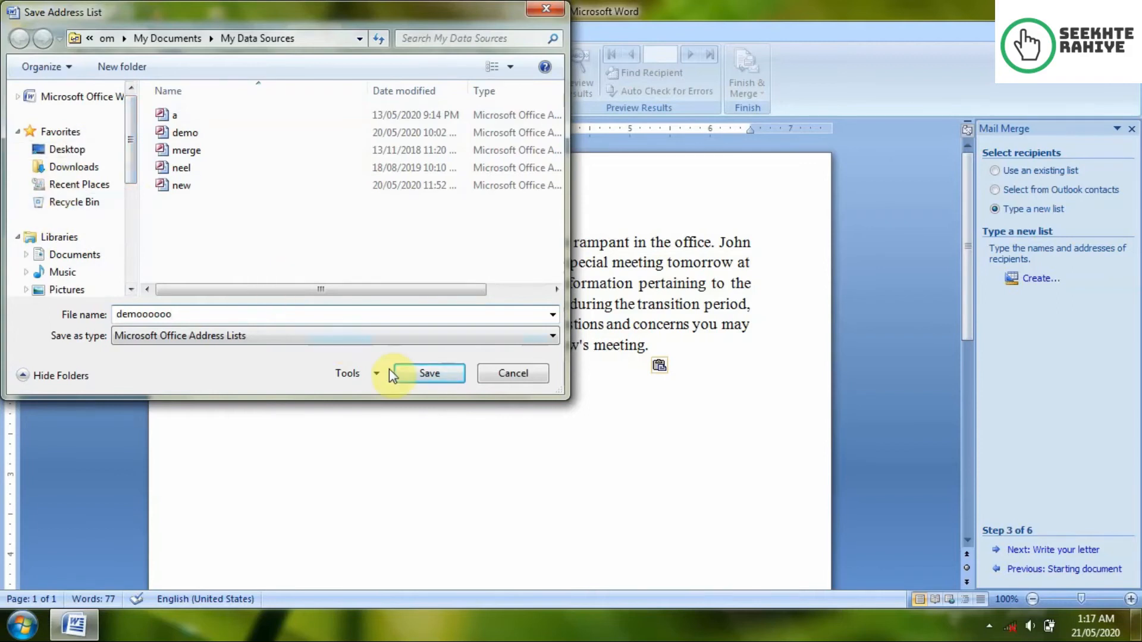
left_click(418, 376)
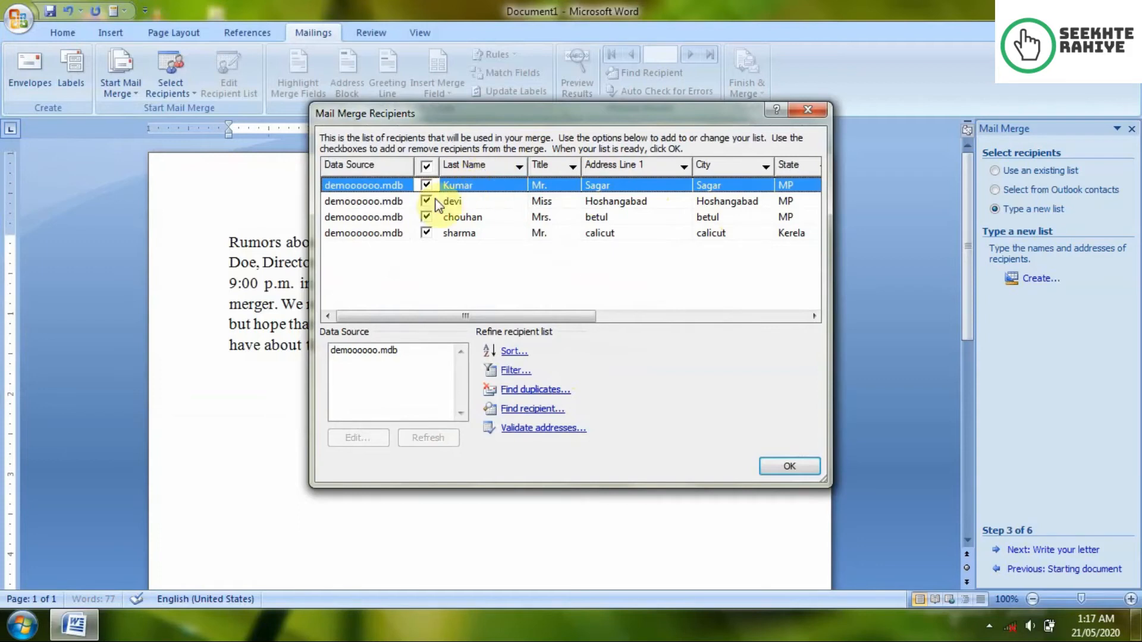
Step: Sort the four recipients by First Name in descending order and accept the list
left_click_drag(474, 317, 674, 325)
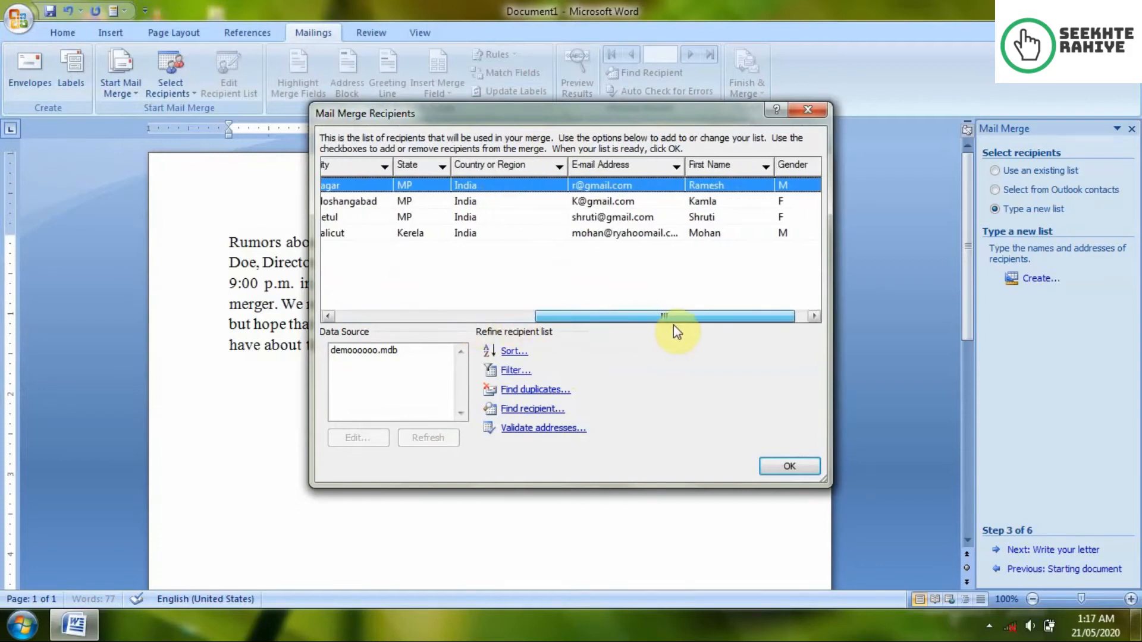
left_click(740, 162)
left_click(740, 163)
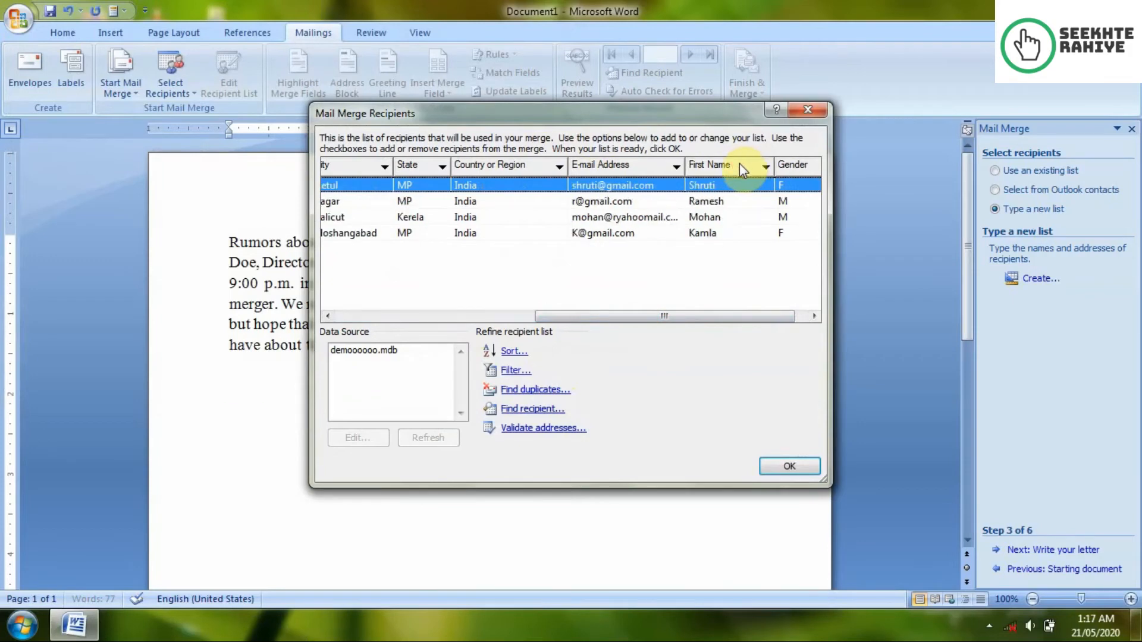
left_click(778, 467)
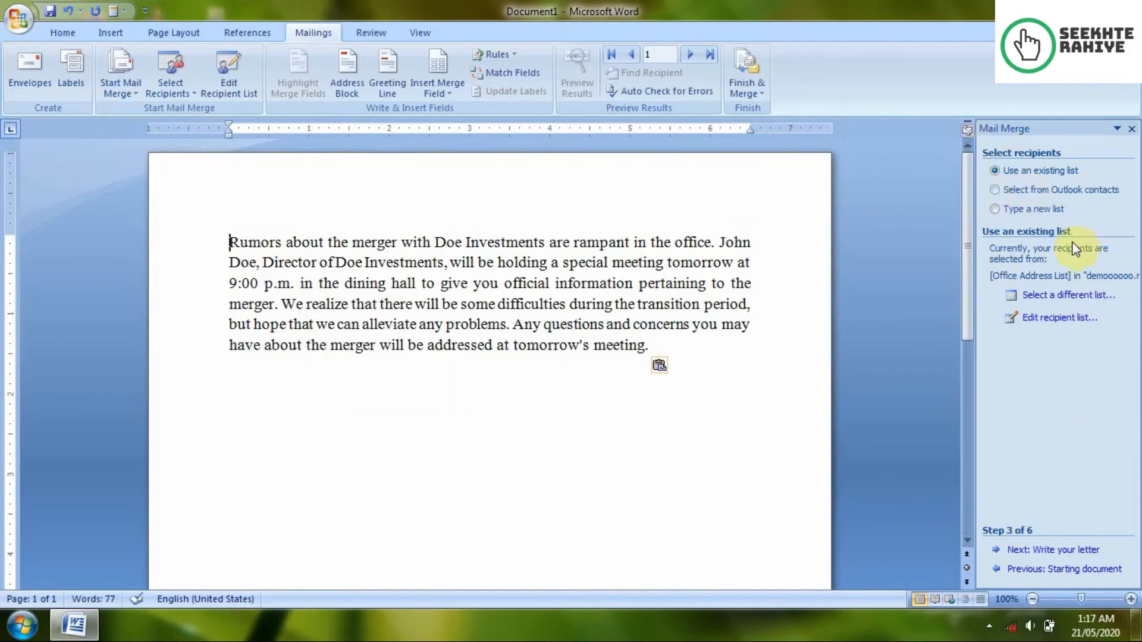
Step: Move to the write-your-letter step and compare recipient name formats for an address block
left_click(1053, 546)
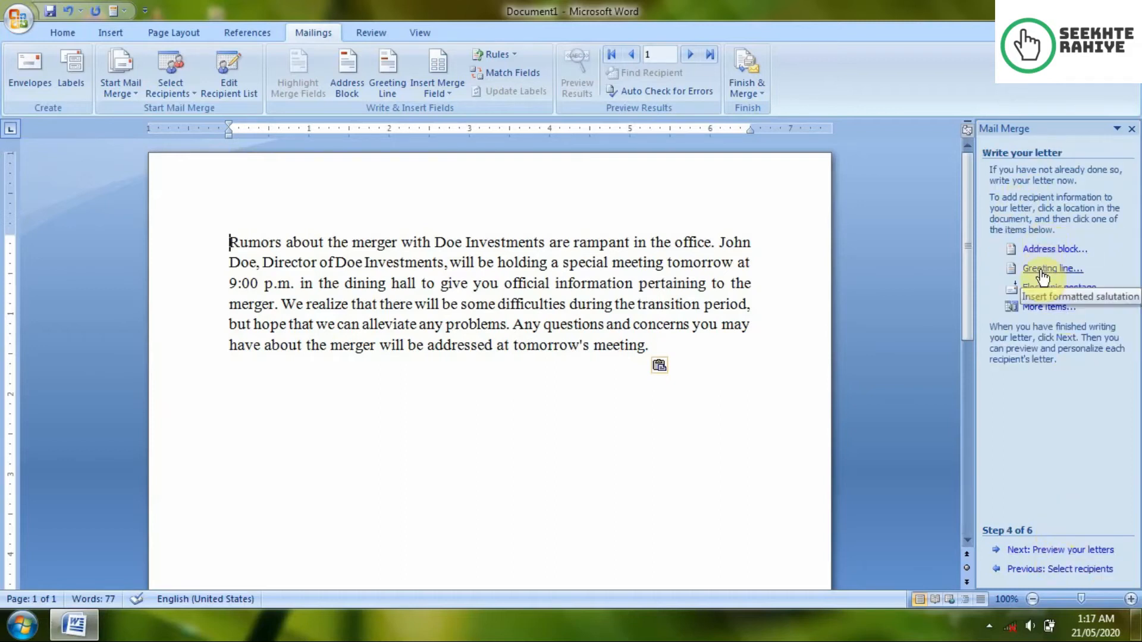
left_click(1053, 250)
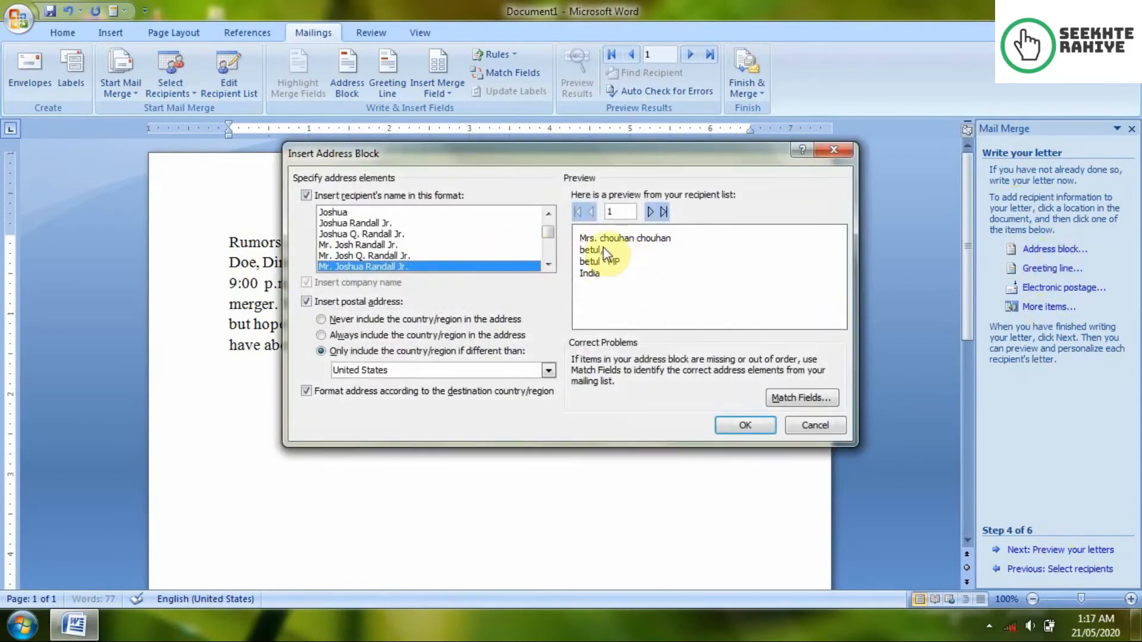
left_click(341, 244)
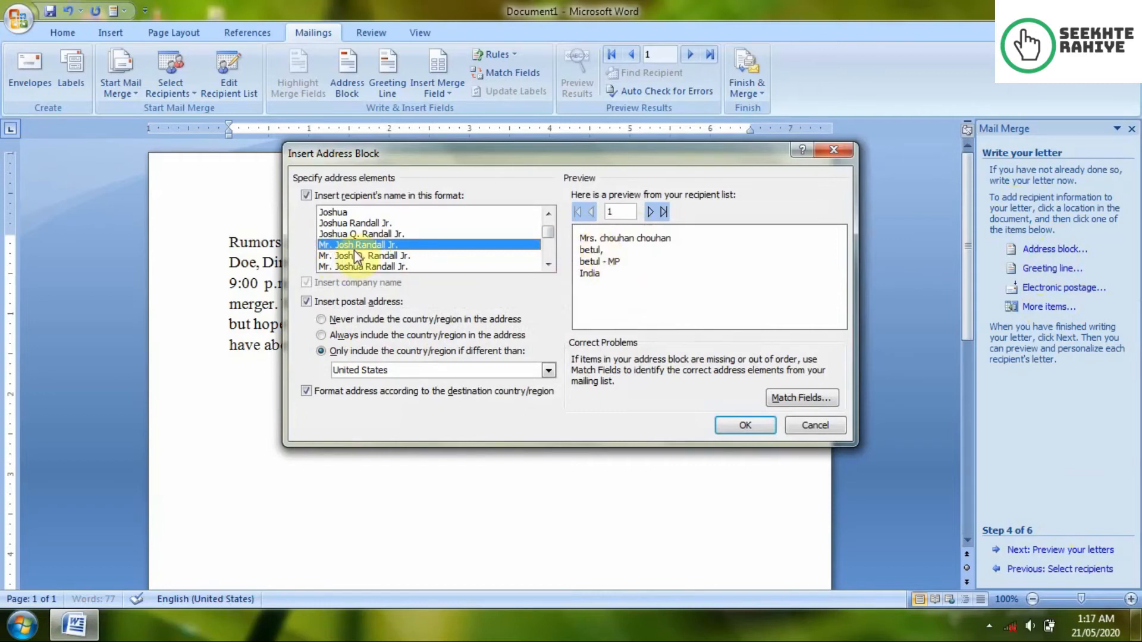
left_click(356, 224)
scroll(380, 238, "up", 1)
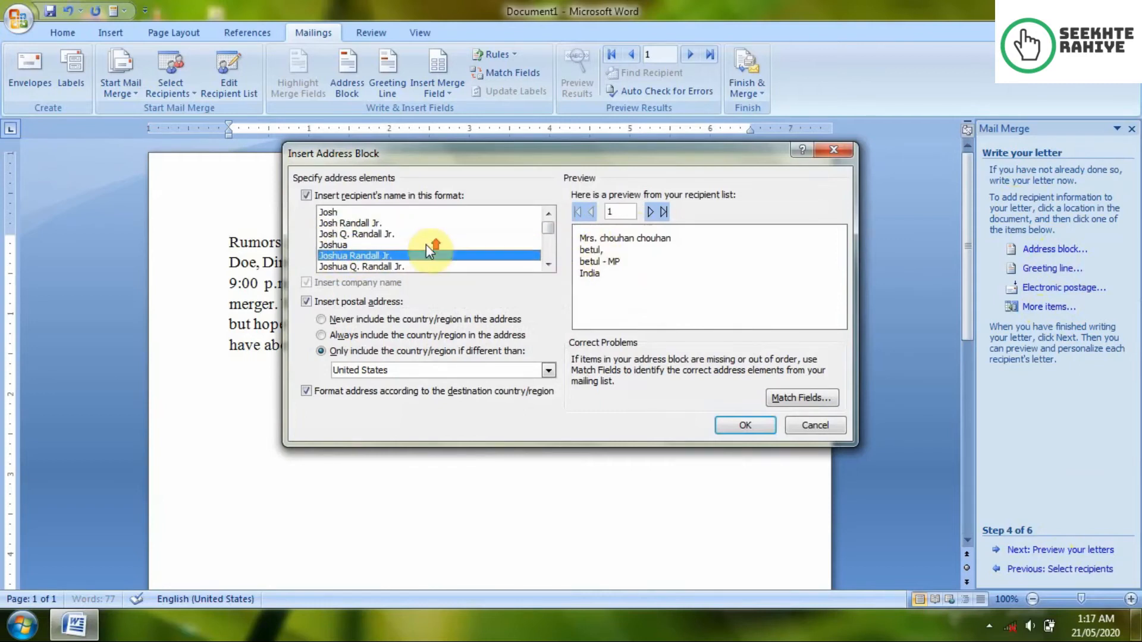
left_click(391, 234)
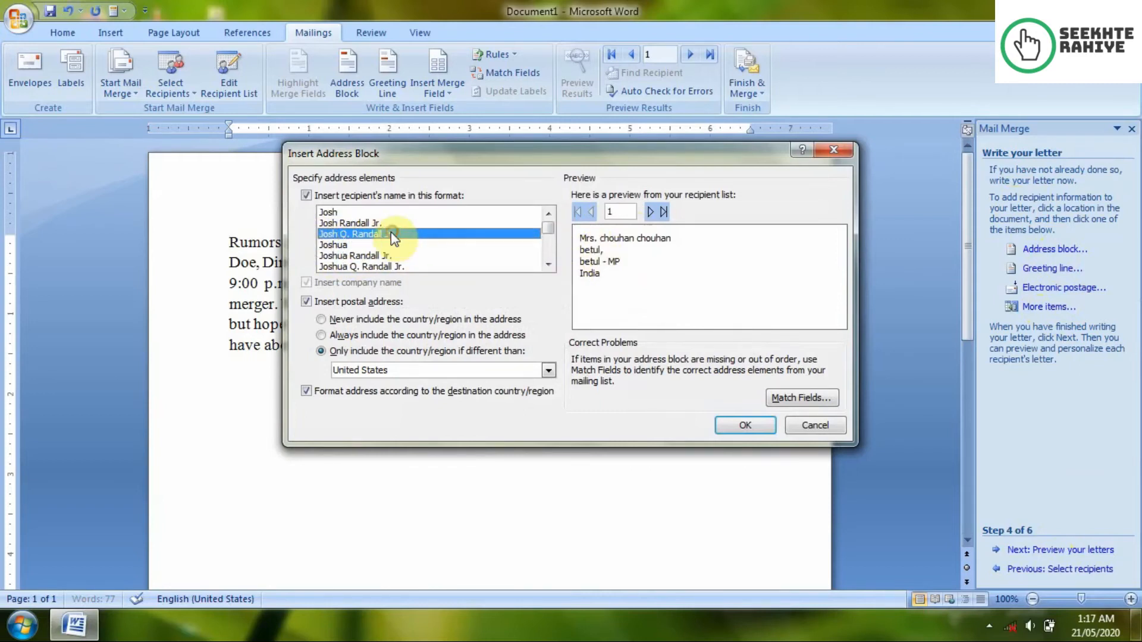
left_click(351, 224)
left_click(348, 247)
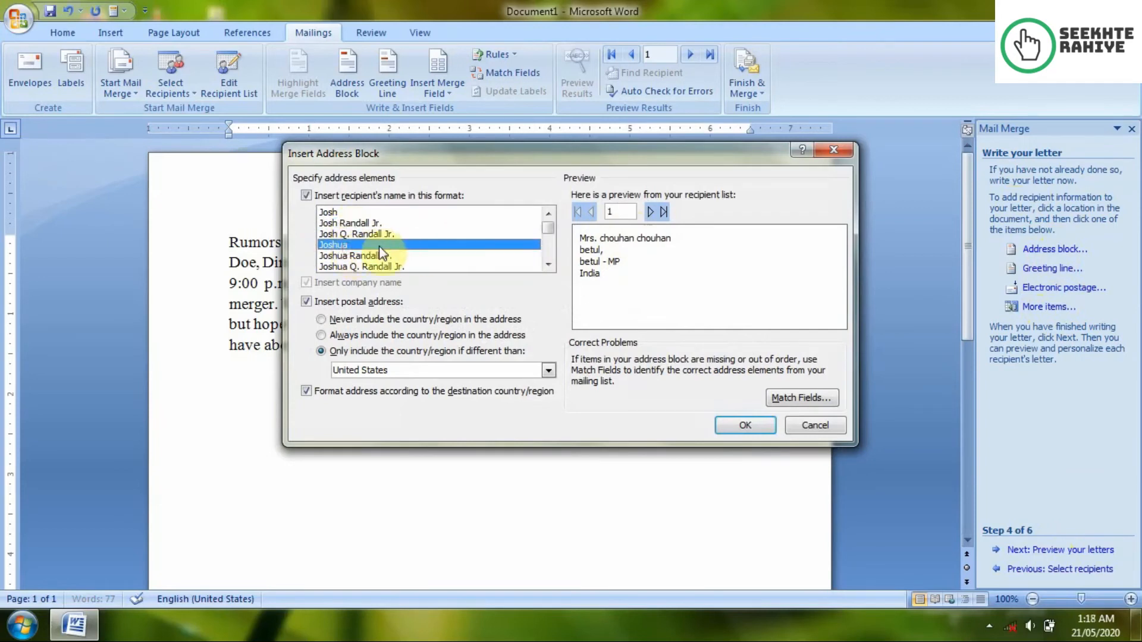
Step: Insert the address block in Joshua Q. and Cynthia Randall format, pushing the body text below it
scroll(380, 248, "down", 6)
scroll(378, 248, "up", 3)
scroll(380, 250, "down", 3)
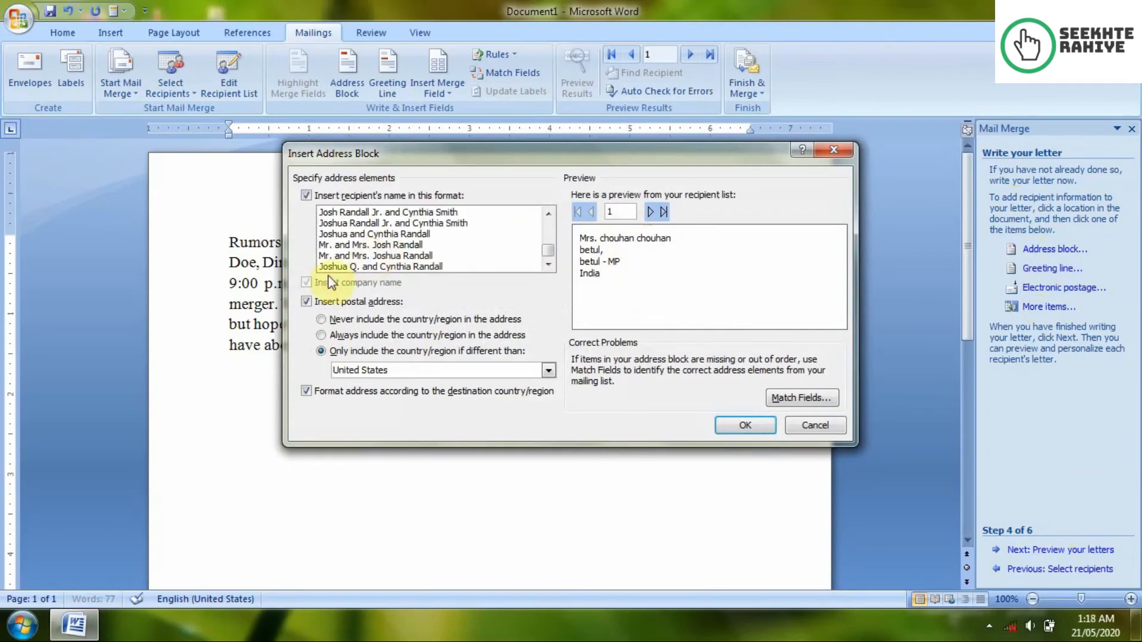
left_click(373, 266)
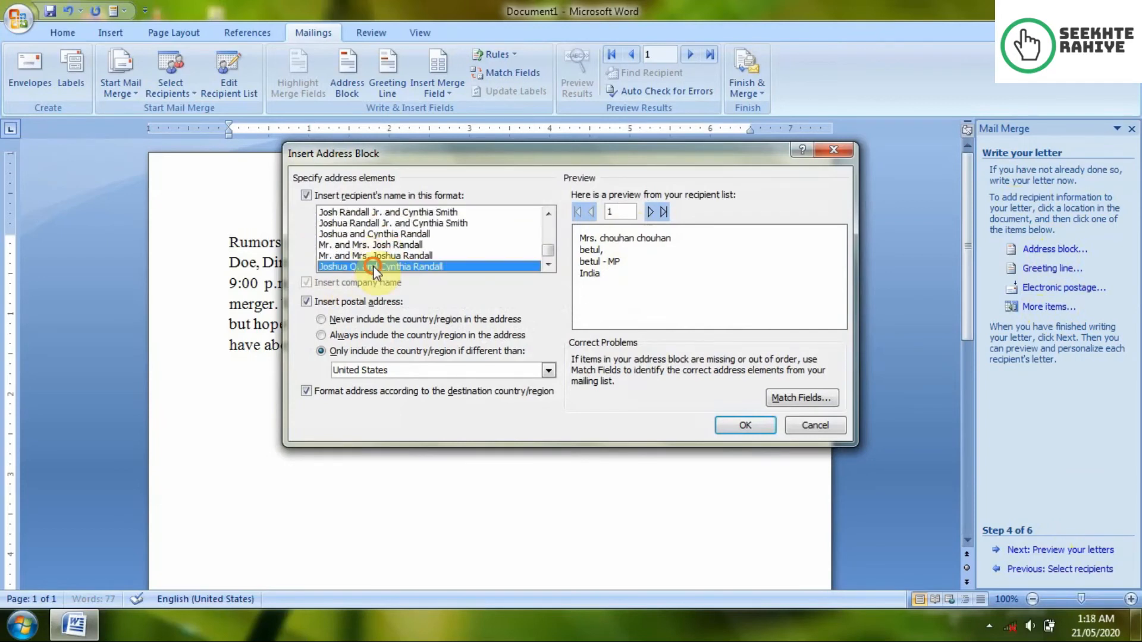
left_click(740, 423)
key("Return")
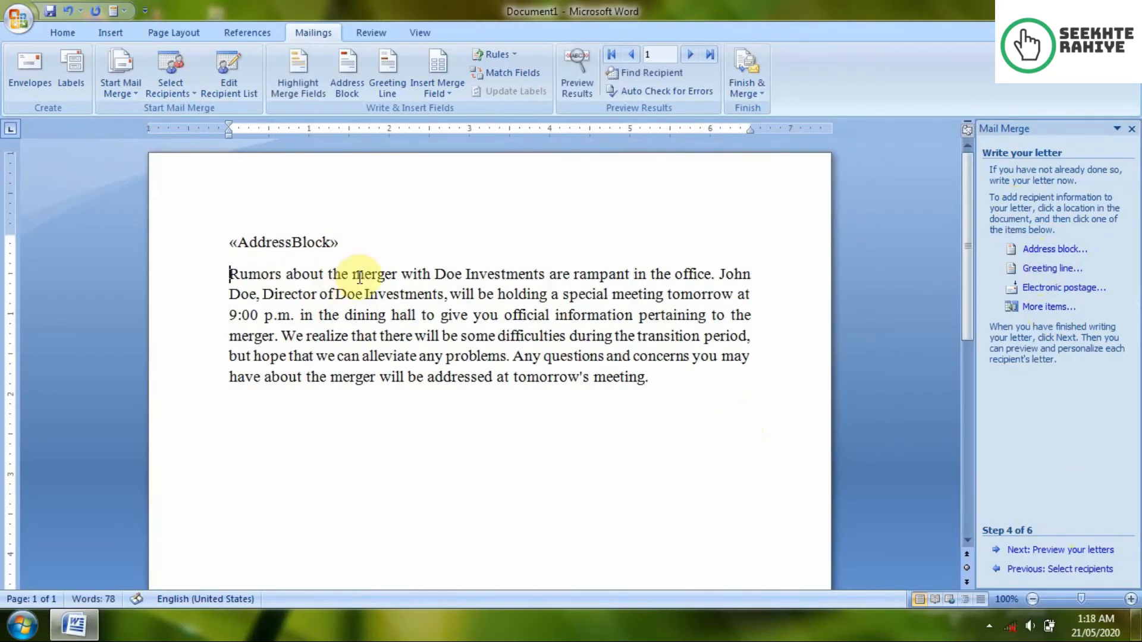
Step: Insert a greeting line with Dear and the Joshua Randall Jr. format right after «AddressBlock»
left_click_drag(342, 242, 242, 233)
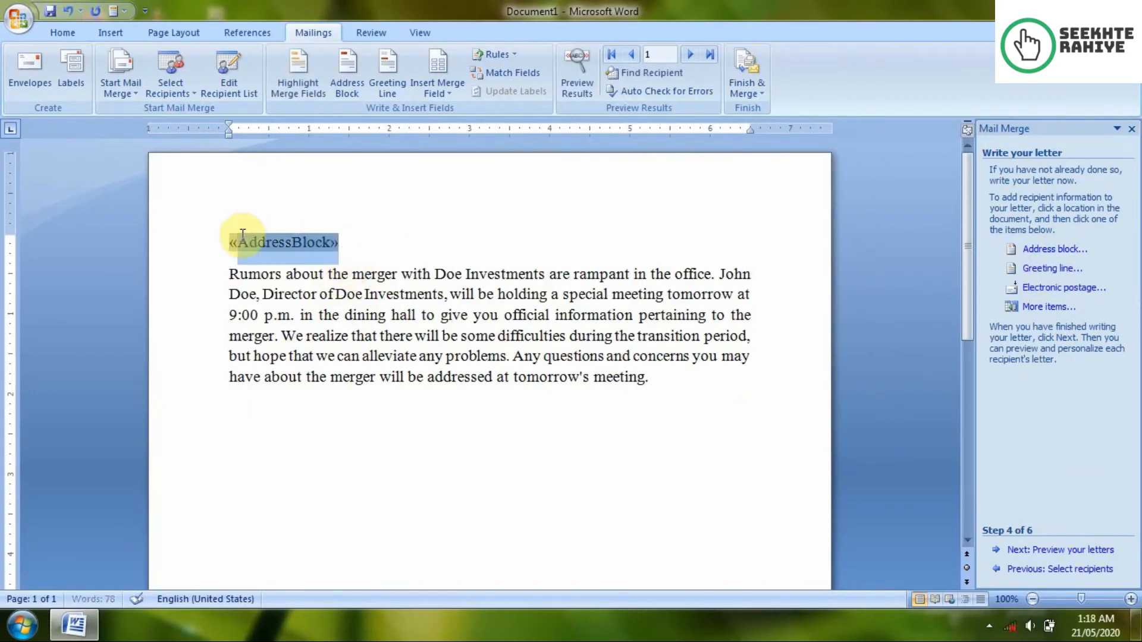
left_click(368, 248)
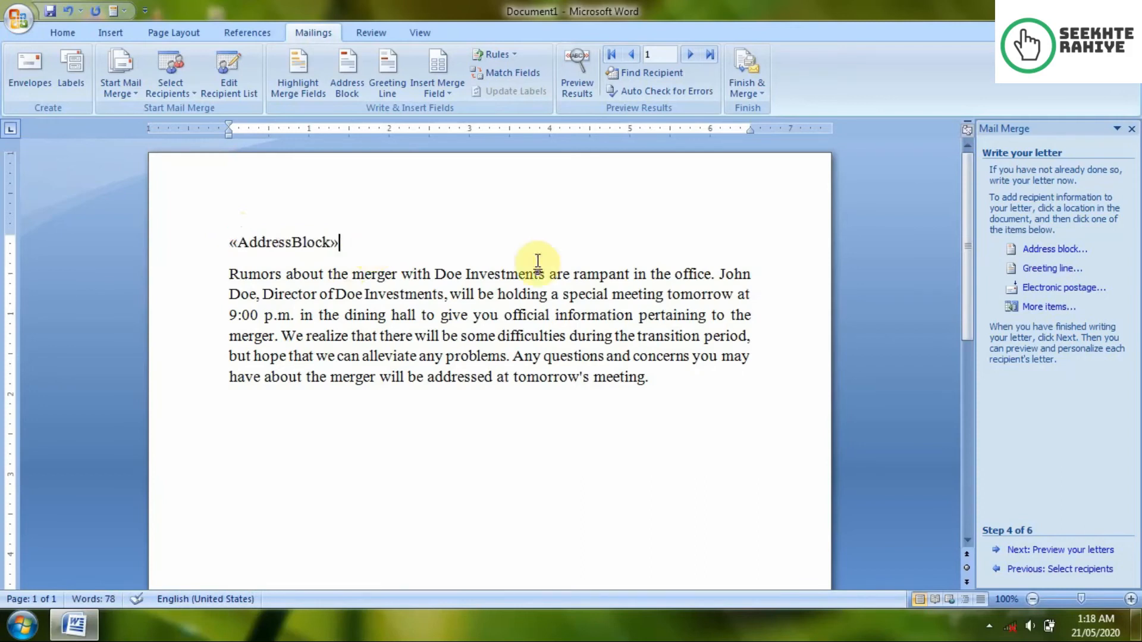
left_click(1029, 267)
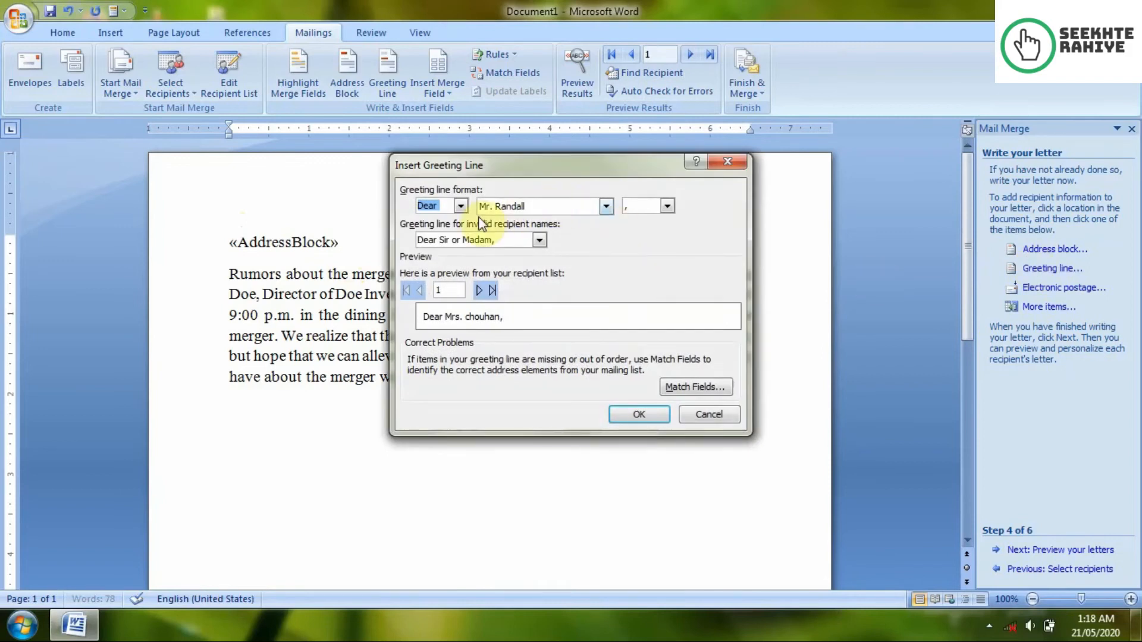
left_click(461, 207)
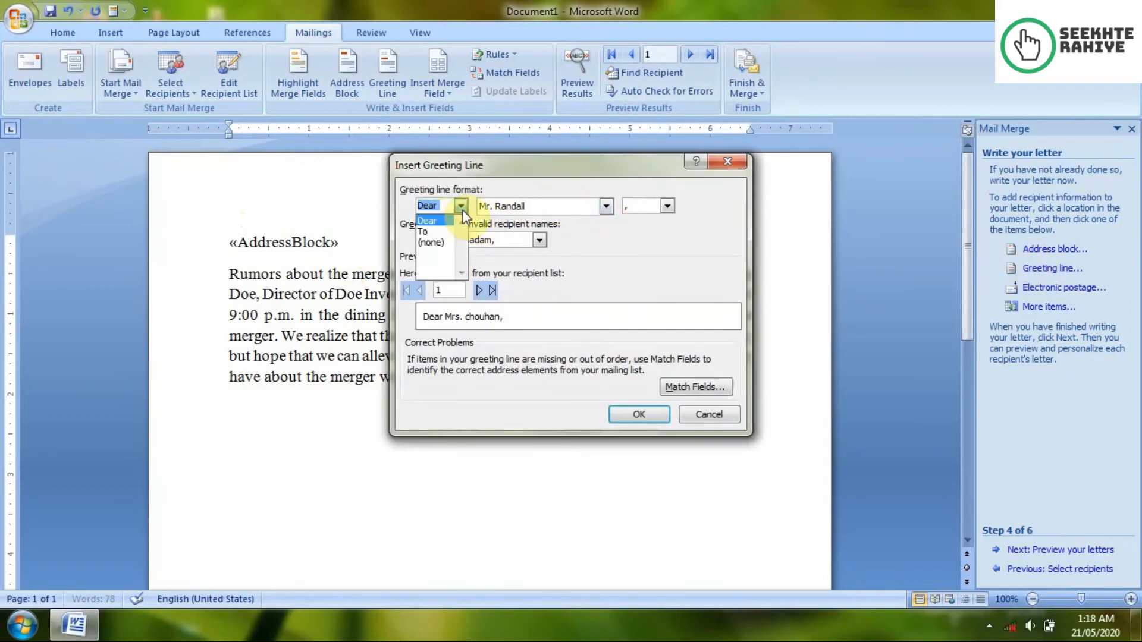
left_click(462, 207)
left_click(606, 207)
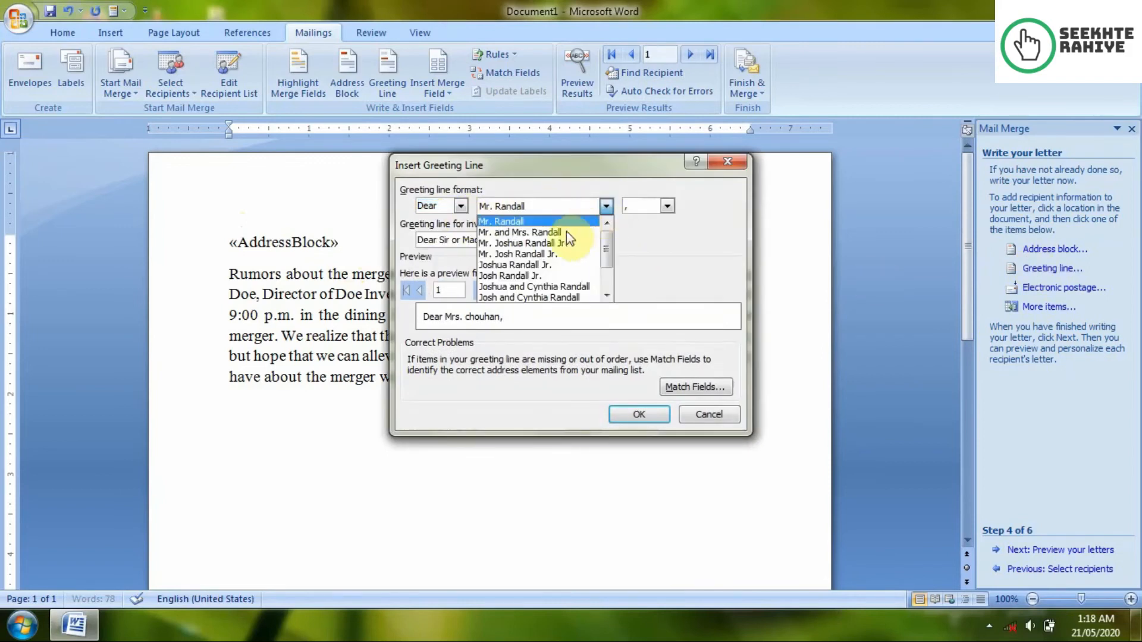
scroll(551, 245, "down", 4)
scroll(551, 258, "up", 4)
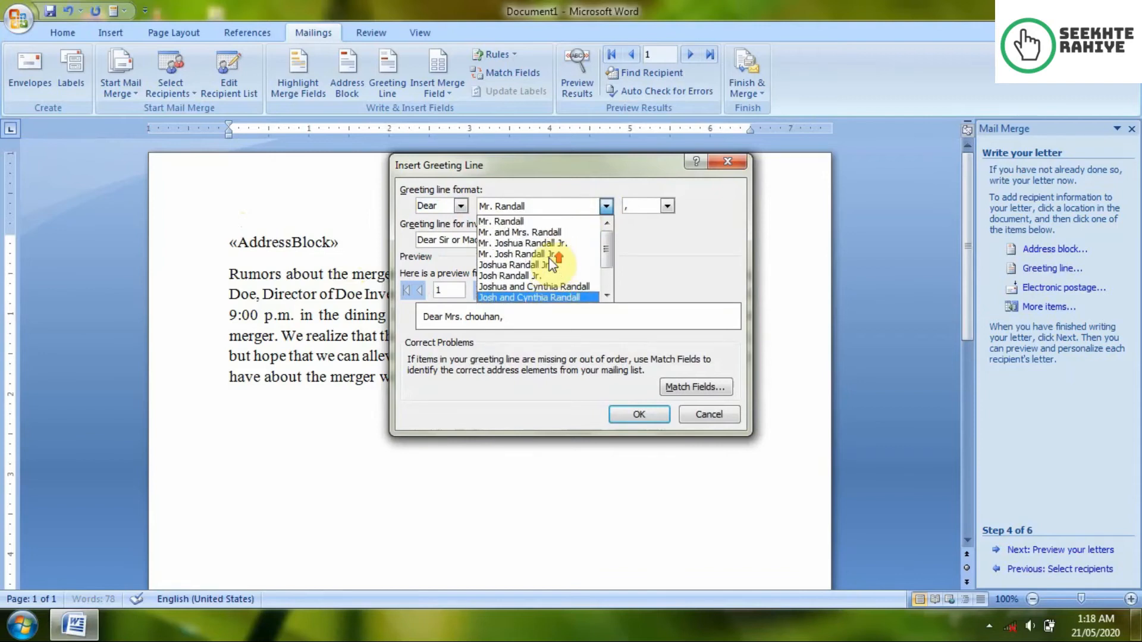
left_click(520, 264)
left_click(640, 417)
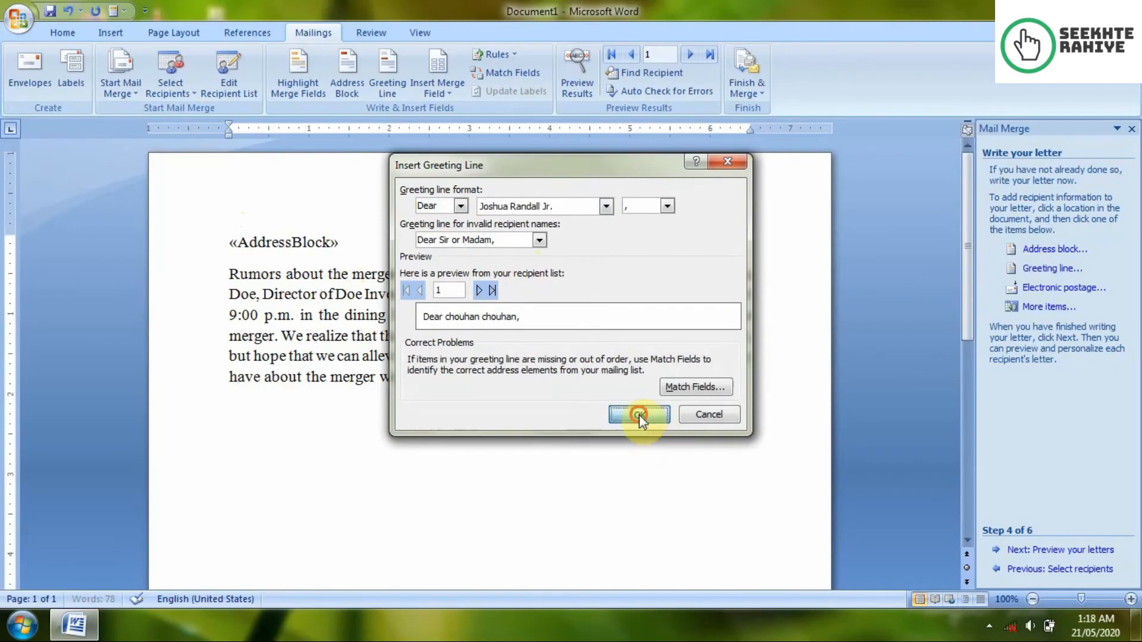
left_click(338, 244)
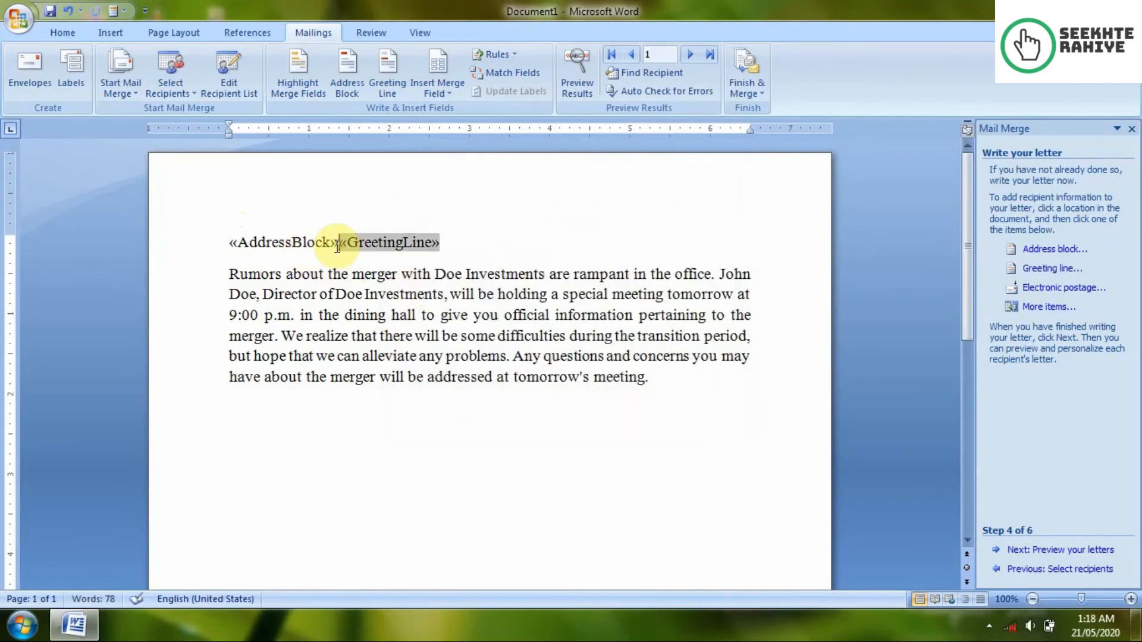
Step: Move the «GreetingLine» field onto its own line above «AddressBlock»
key("Return")
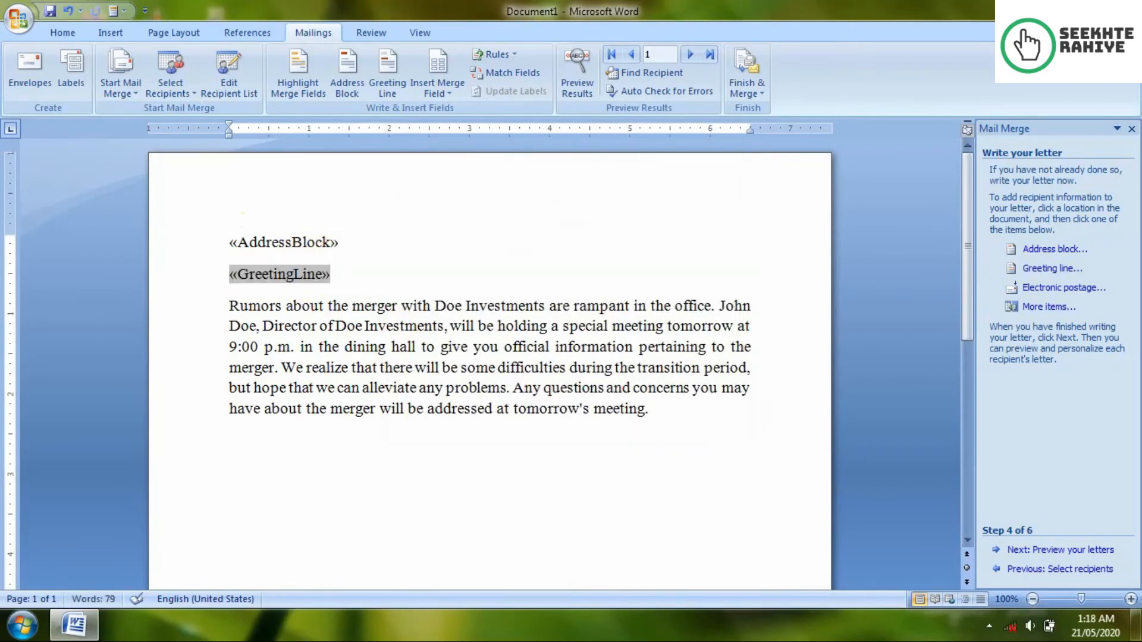
left_click_drag(364, 284, 232, 276)
key("ctrl+c")
key("Delete")
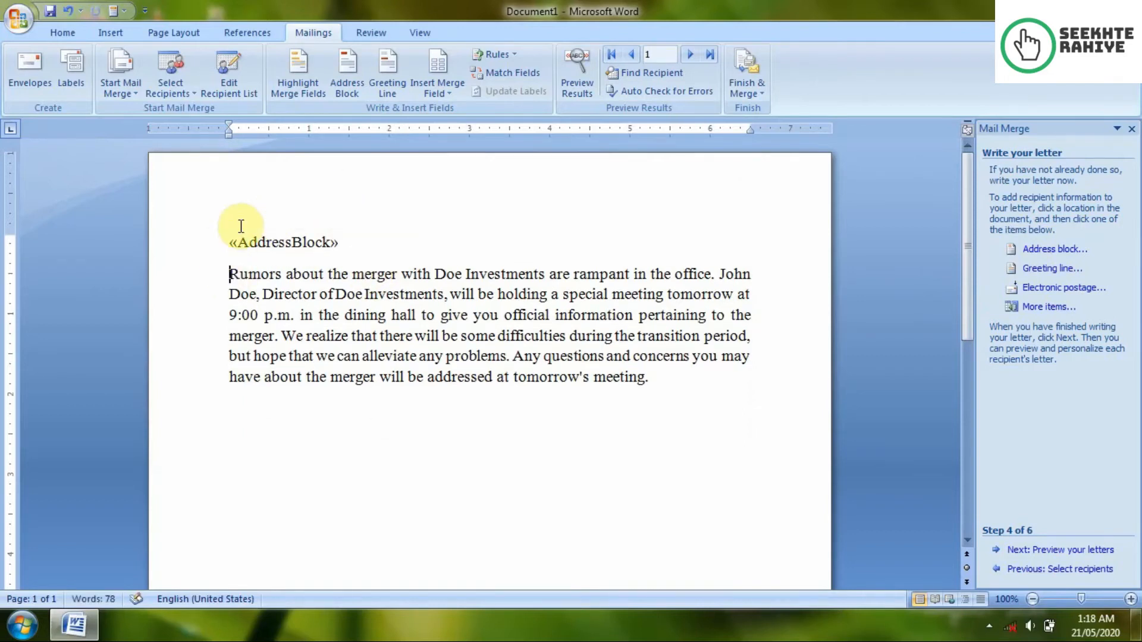
left_click(242, 224)
key("Return")
left_click(243, 222)
key("ctrl+v")
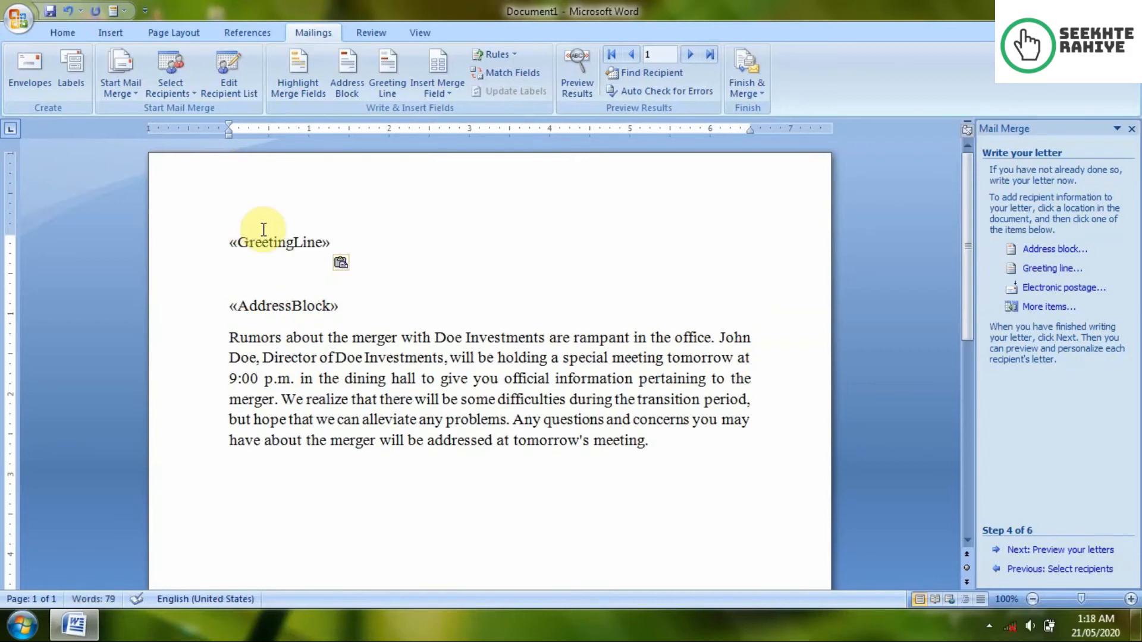
key("BackSpace")
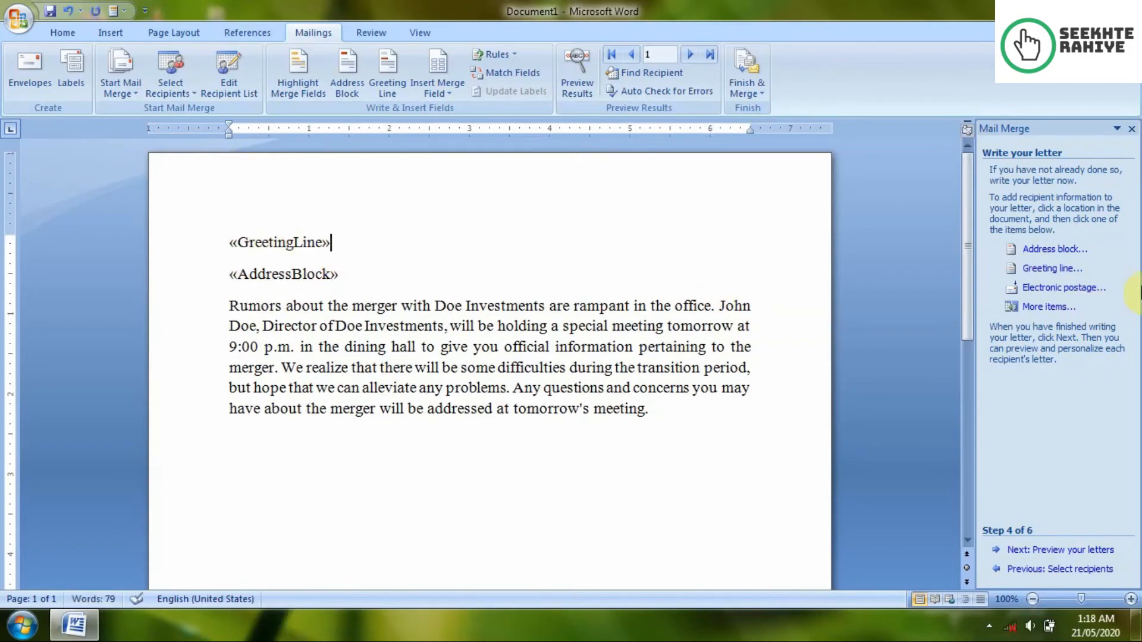
left_click(1021, 309)
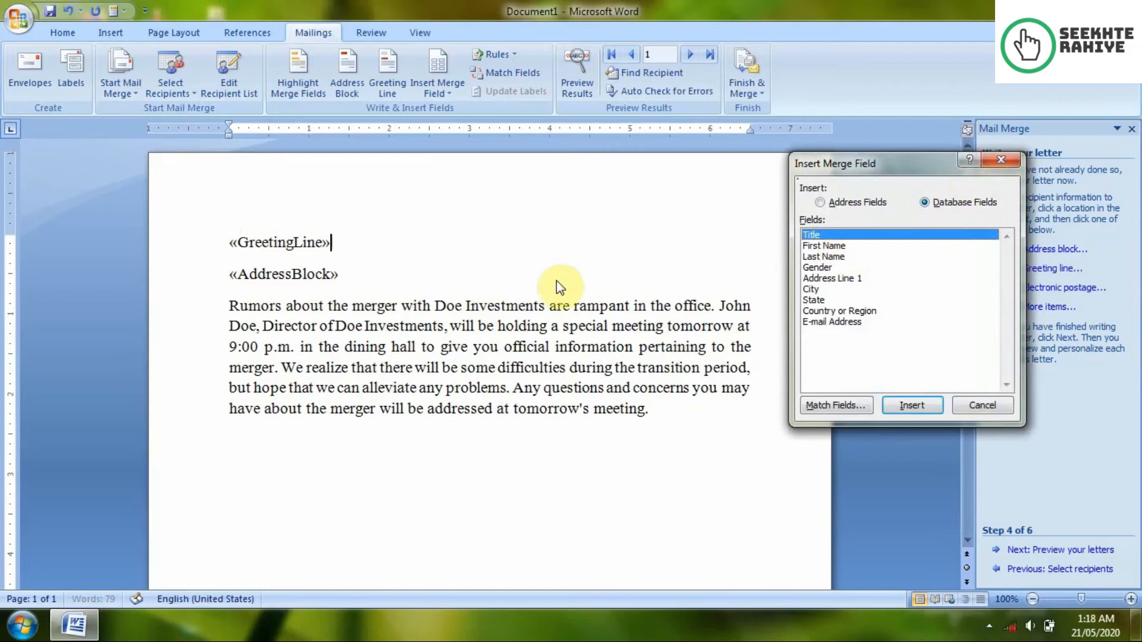
Step: Add an empty top line and insert the Title and First Name fields on it
left_click(991, 406)
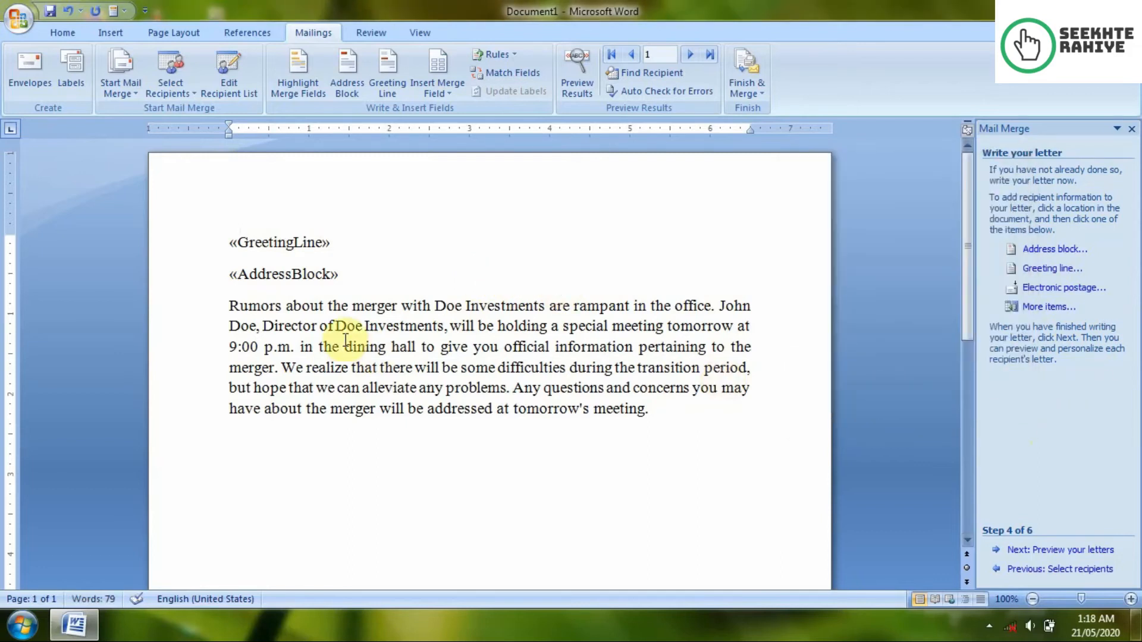
left_click(221, 238)
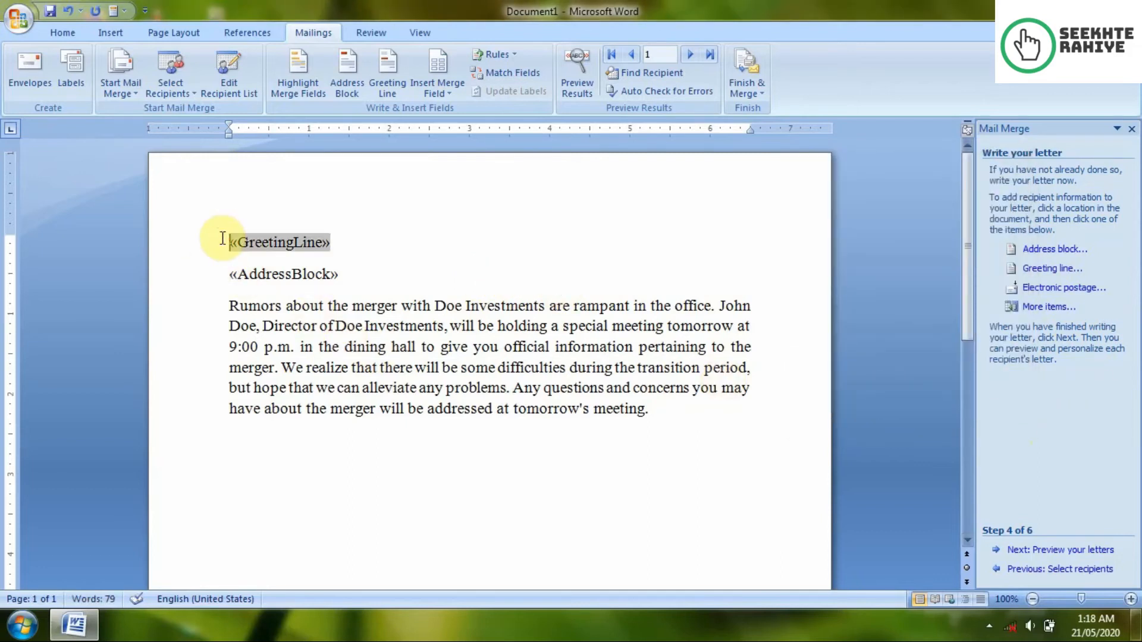
key("Return")
key("Up")
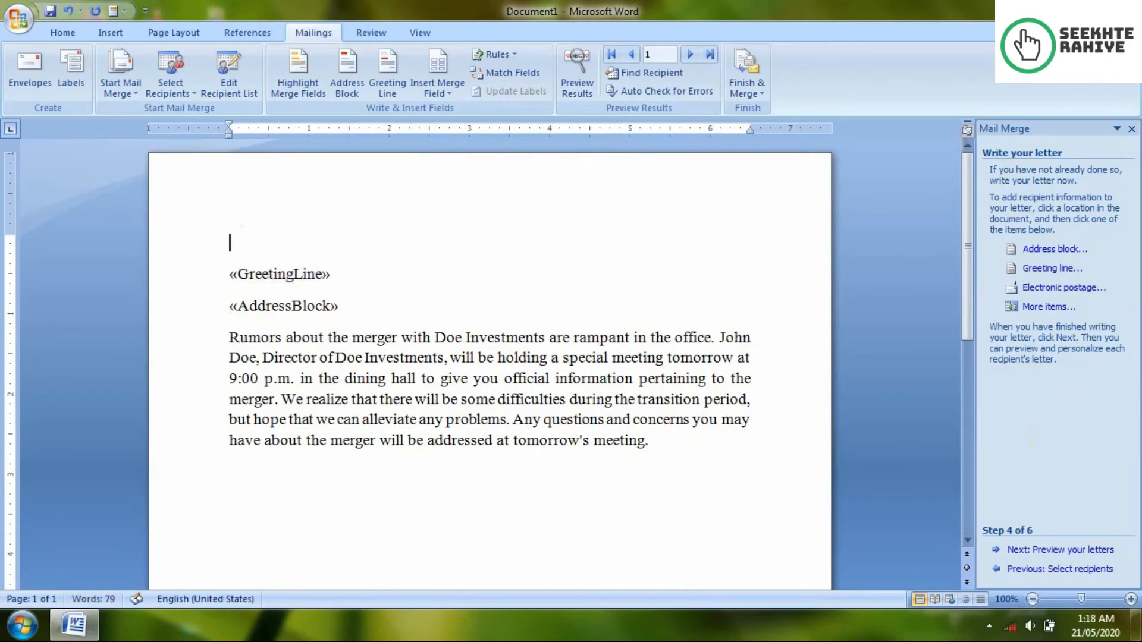
left_click(1032, 307)
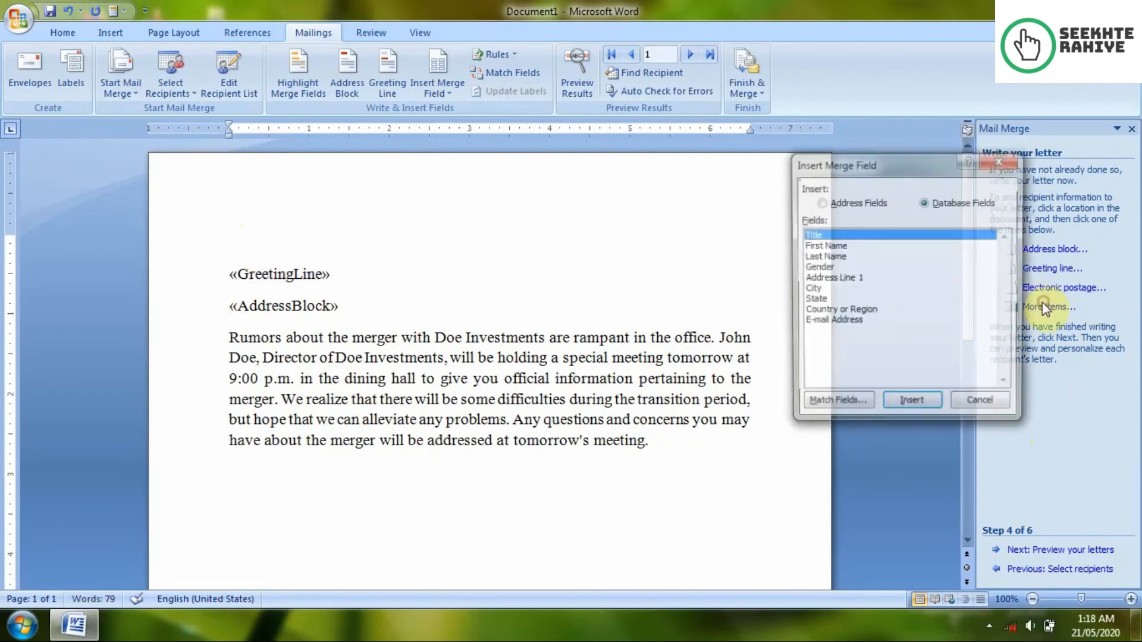
left_click(910, 406)
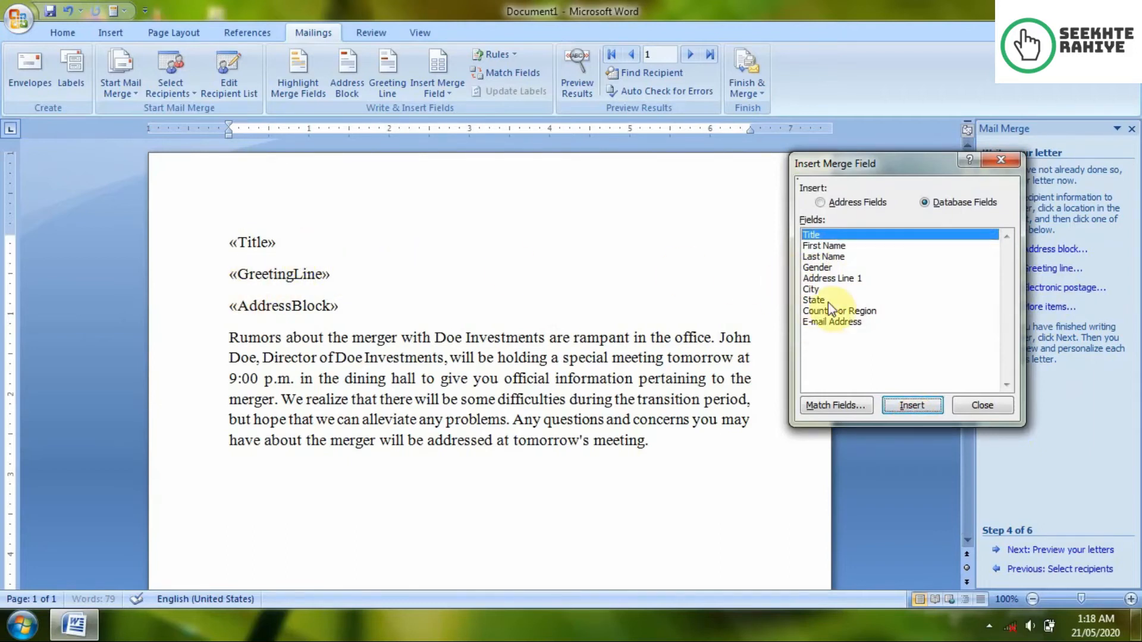
left_click(820, 257)
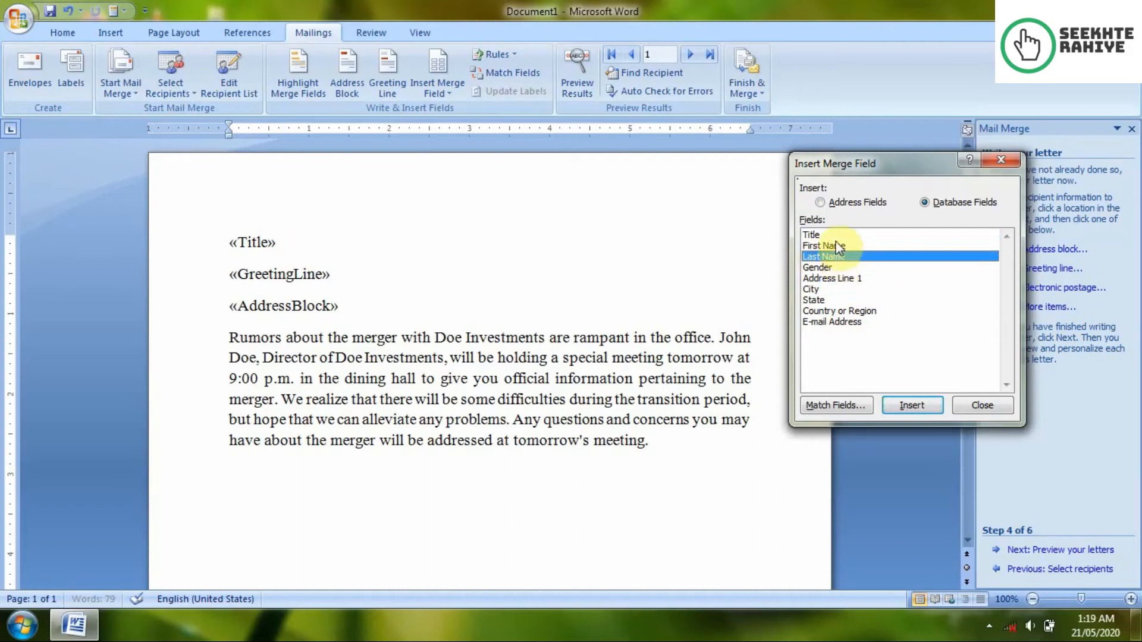
left_click(830, 245)
left_click(912, 408)
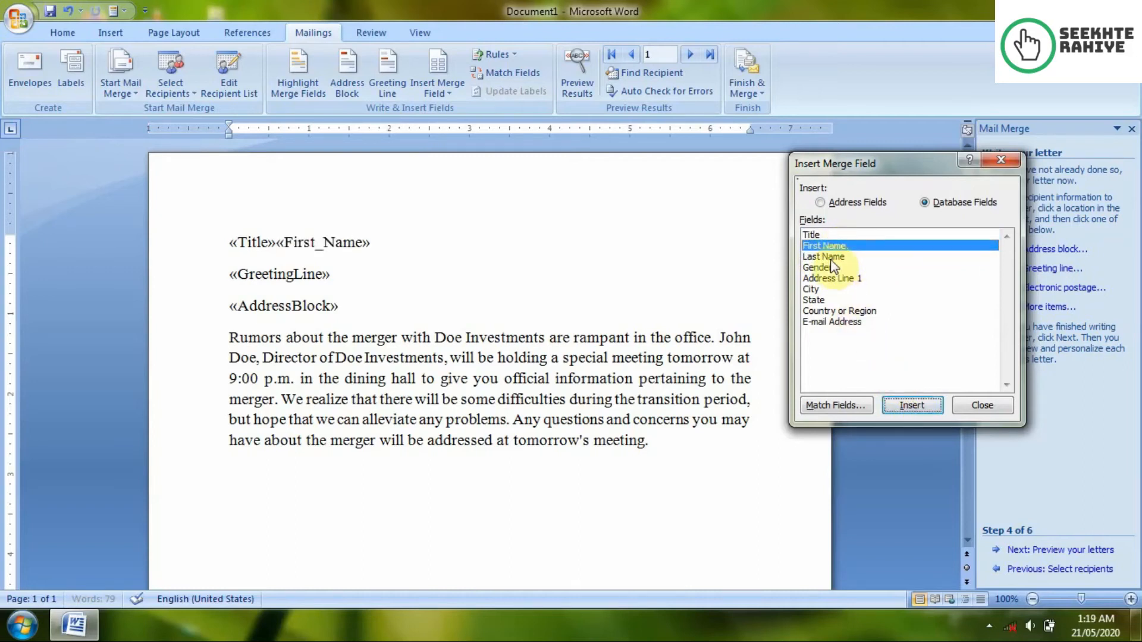
Step: Append the Last Name, Gender, Address Line 1, City, State, Country or Region and E-mail Address fields
left_click(827, 257)
left_click(893, 405)
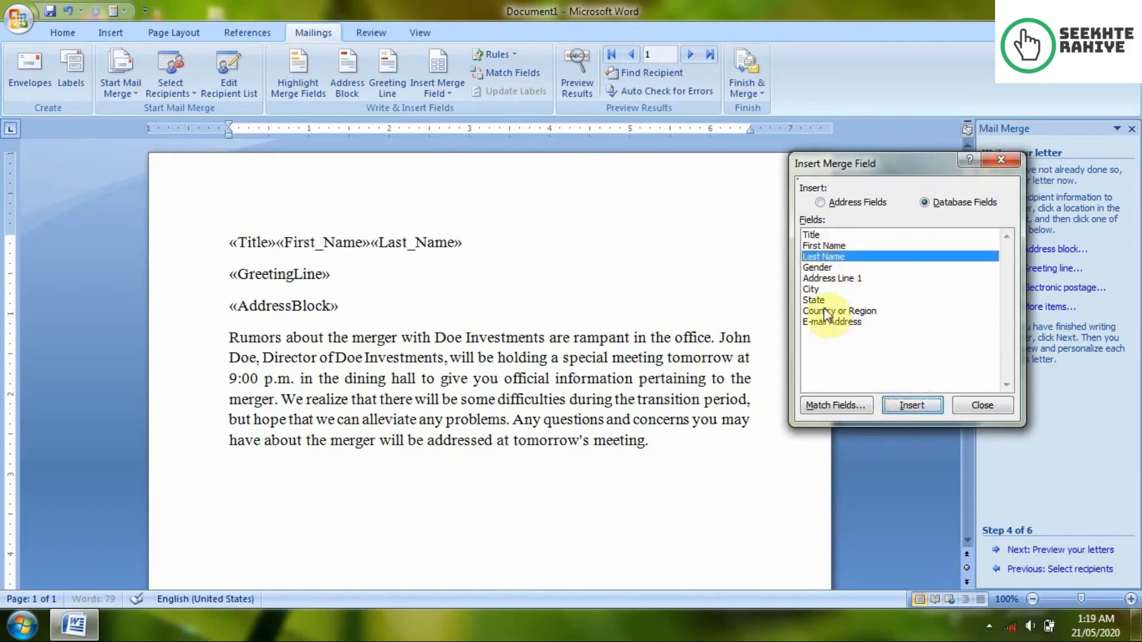
left_click(826, 269)
left_click(916, 407)
left_click(832, 279)
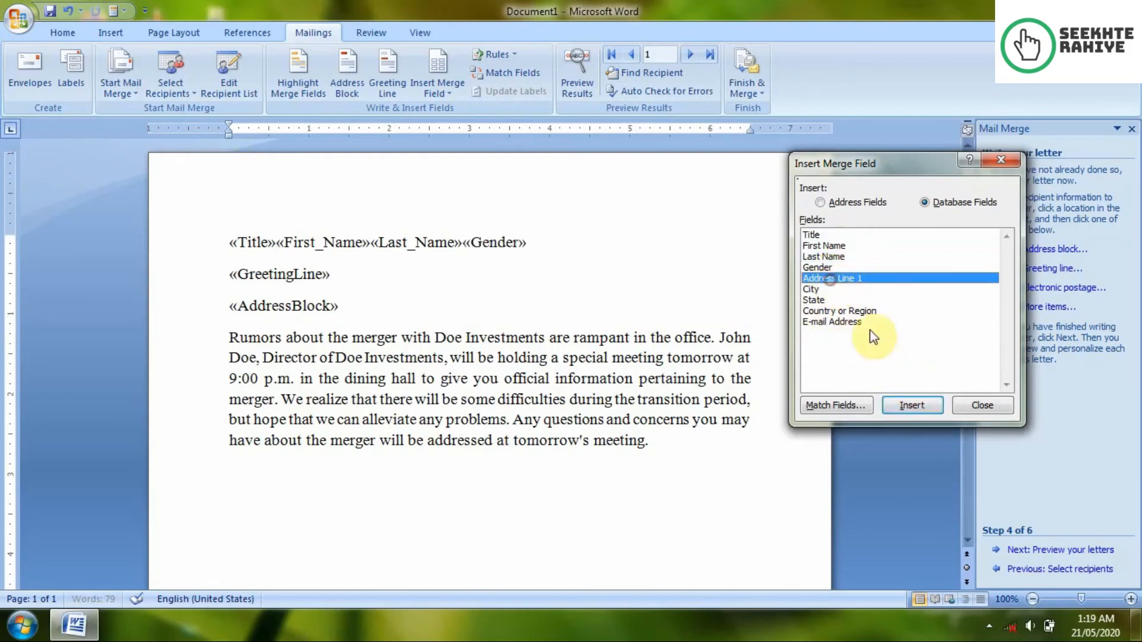
left_click(907, 403)
left_click(816, 290)
left_click(912, 406)
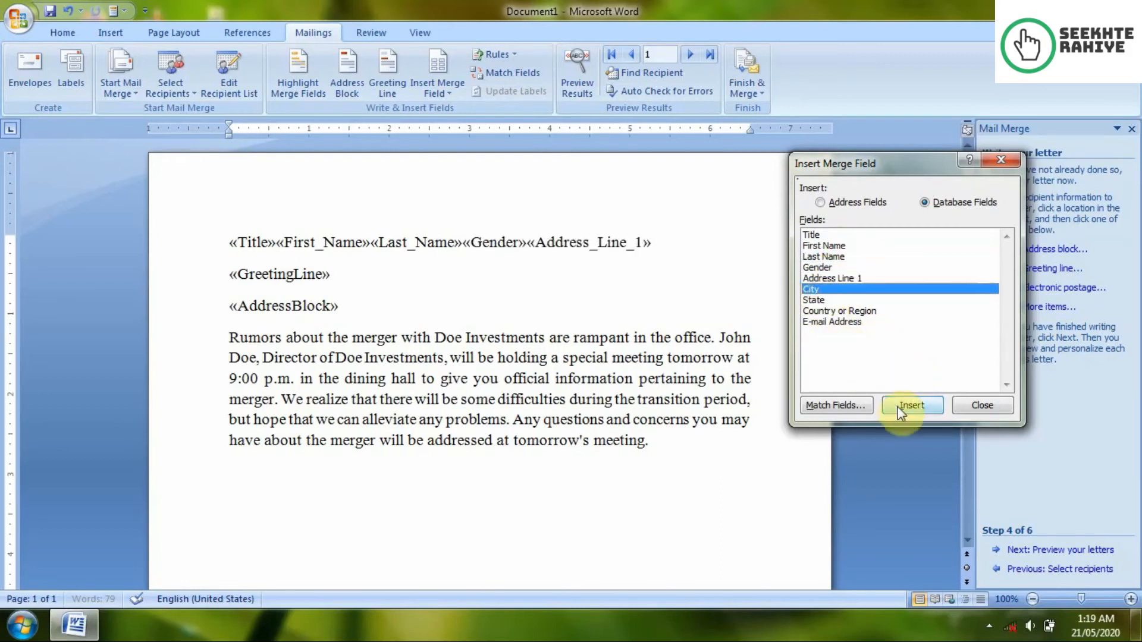
left_click(811, 300)
left_click(912, 405)
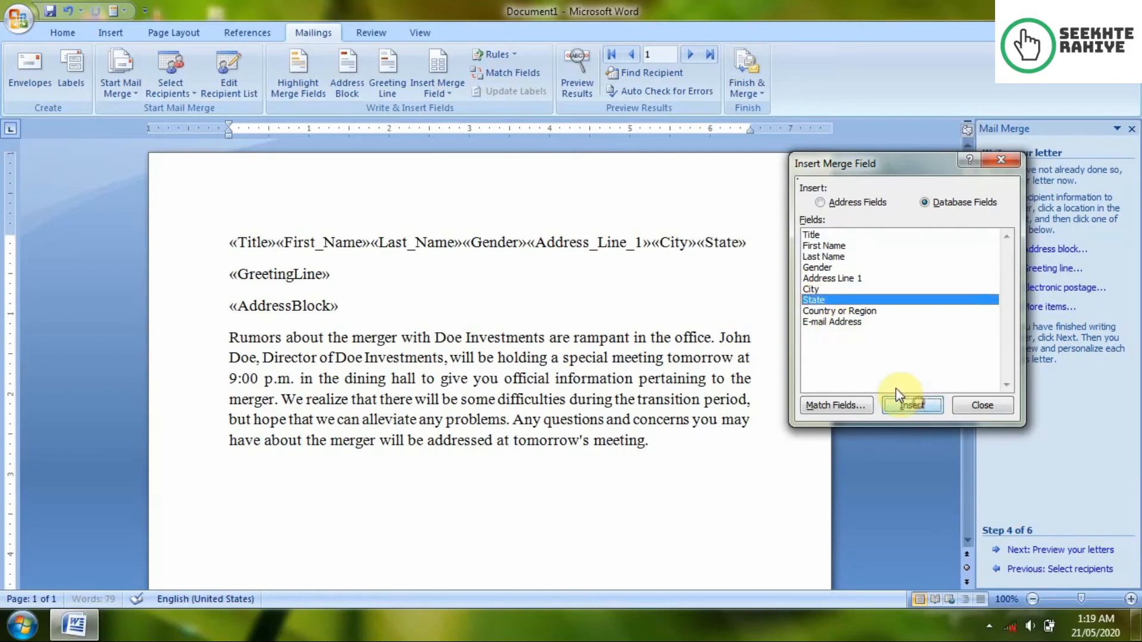
left_click(833, 311)
left_click(906, 407)
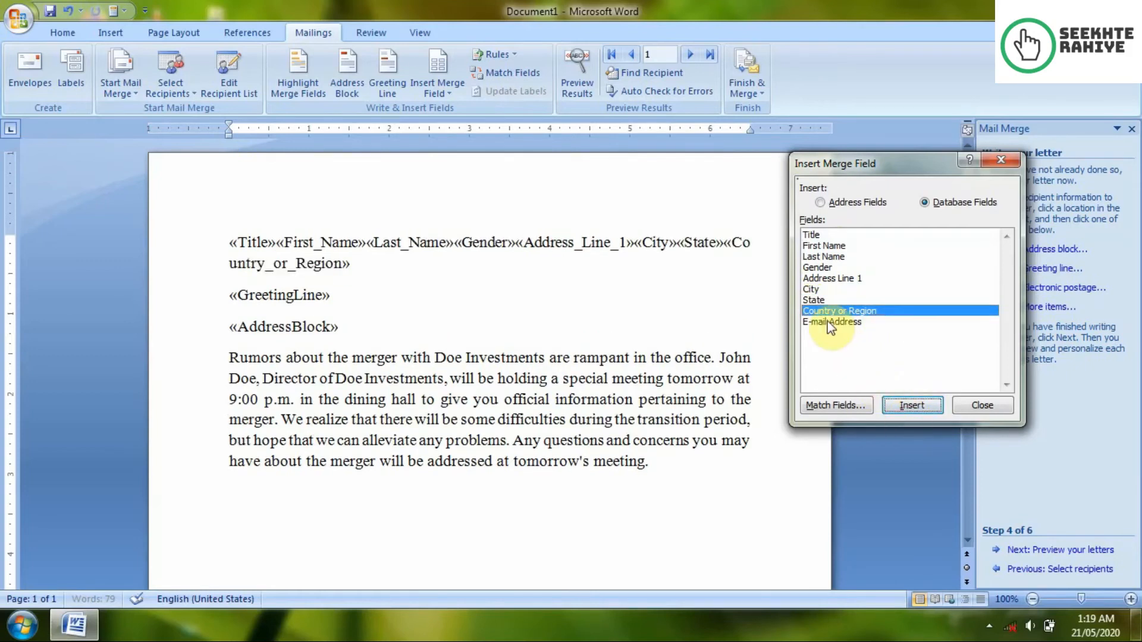
left_click(832, 321)
left_click(898, 407)
left_click(962, 405)
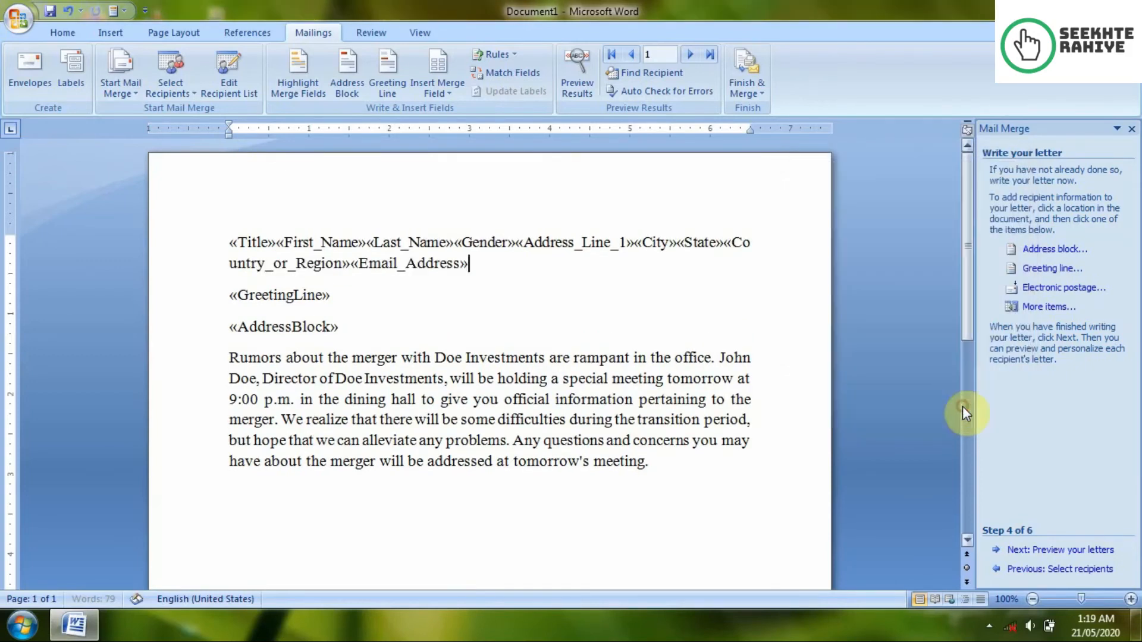
Step: Separate the Title, First_Name, Last_Name, Gender, City and State merge fields with line breaks
left_click(285, 242)
key("Return")
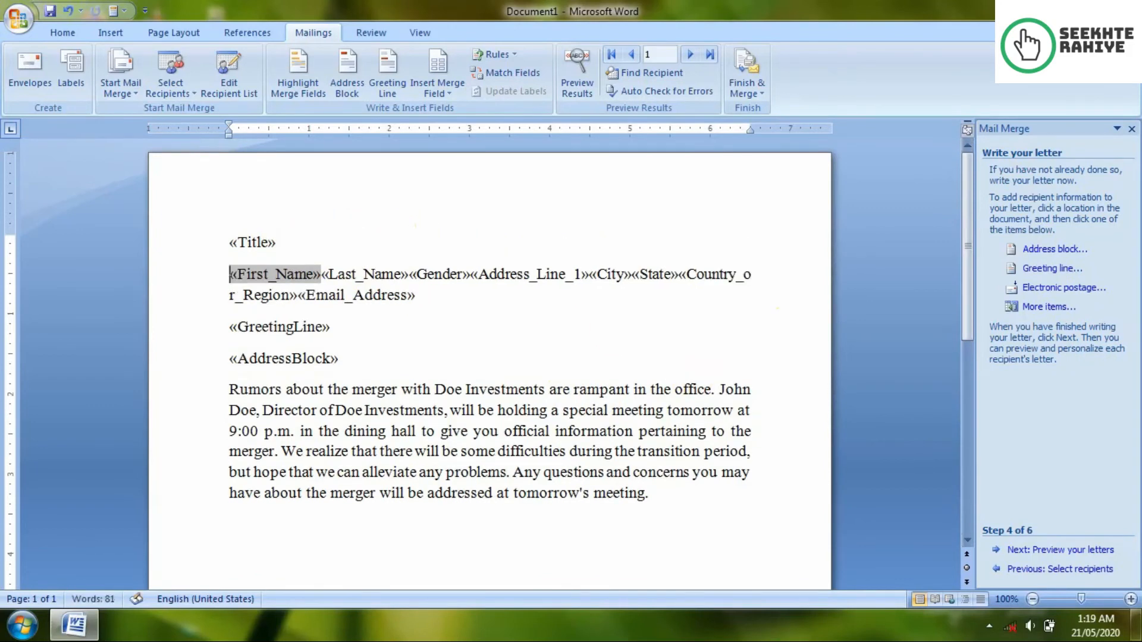
key("Right")
key("Right")
key("Right")
key("Left")
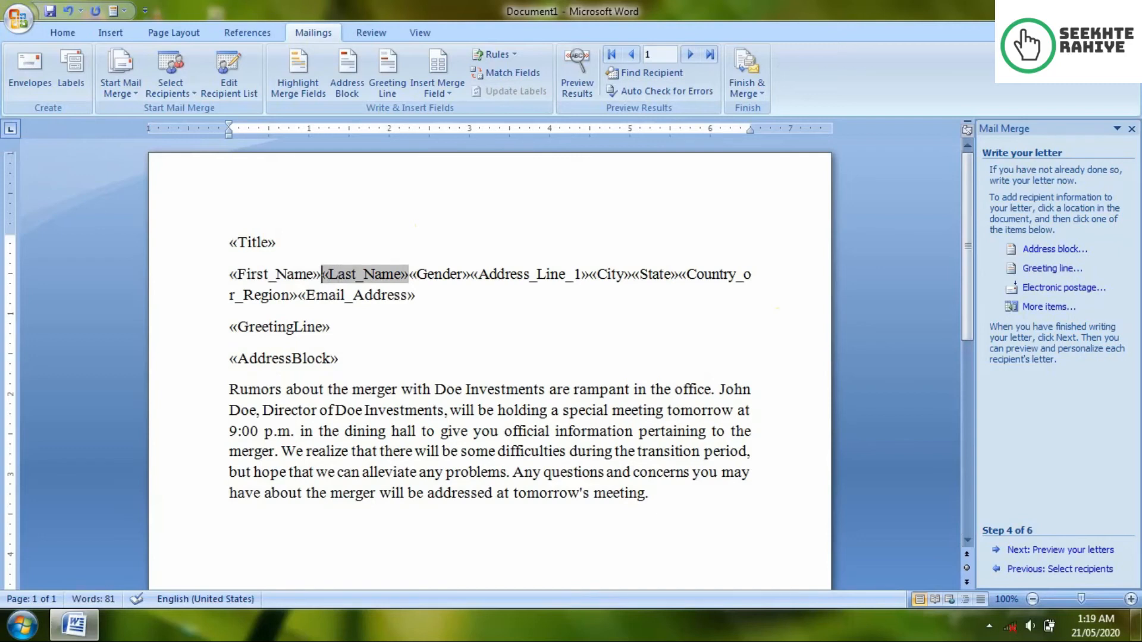
key("Return")
key("Right")
key("Right")
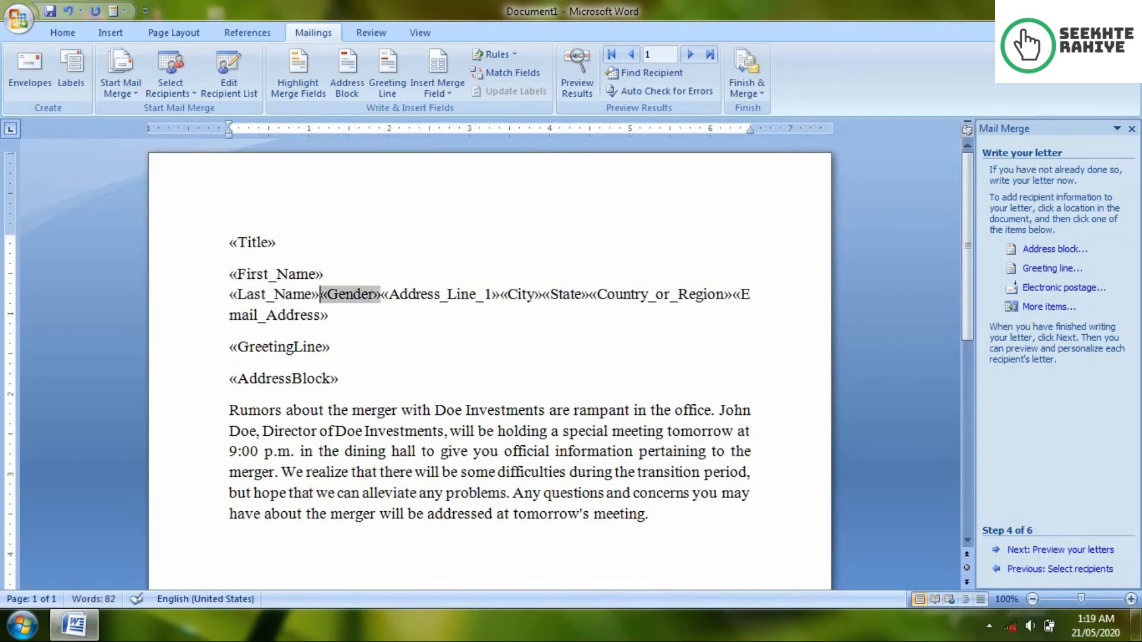
key("shift+Return")
key("Right")
key("Right")
key("Right")
key("Right")
key("Right")
key("Right")
key("Right")
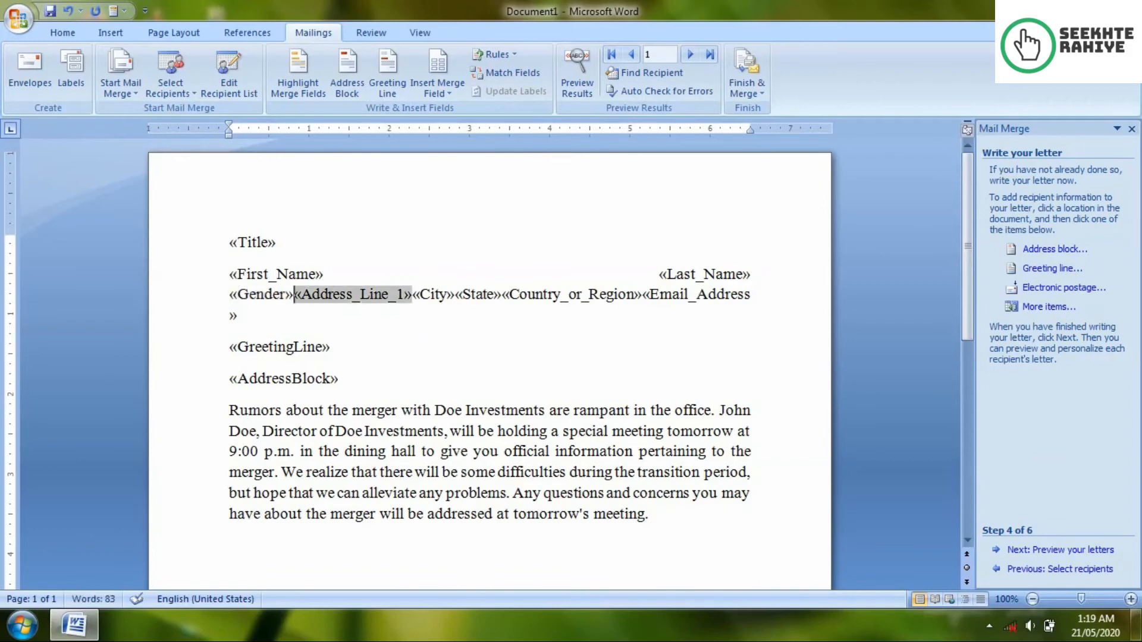
key("shift+Return")
key("Right")
key("Right")
key("shift+Return")
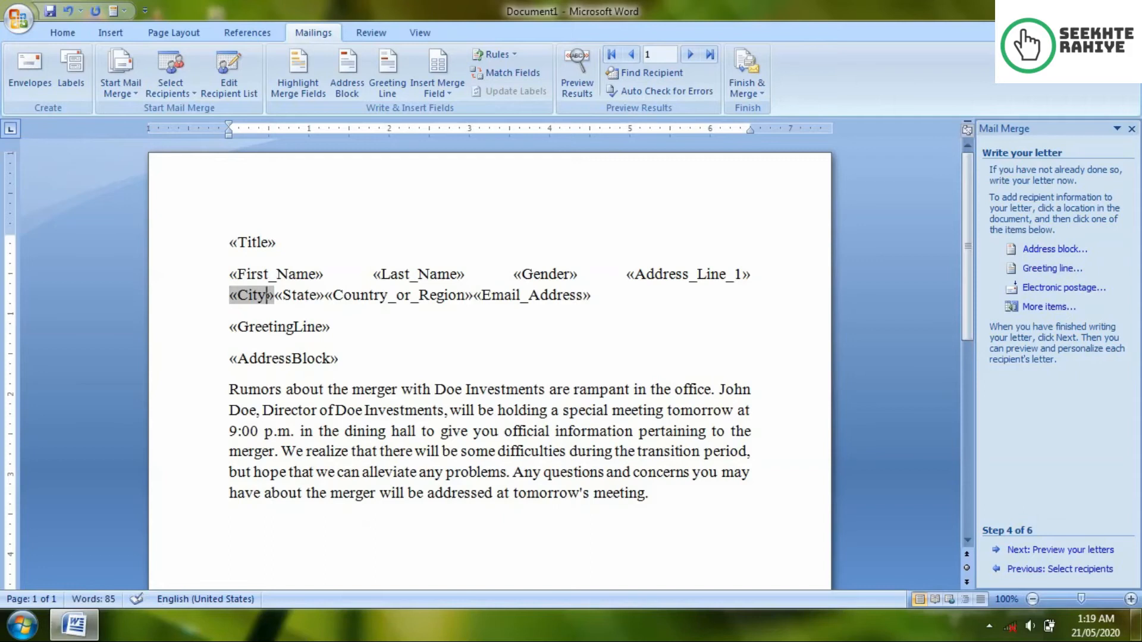
key("Right")
key("shift+Return")
key("Right")
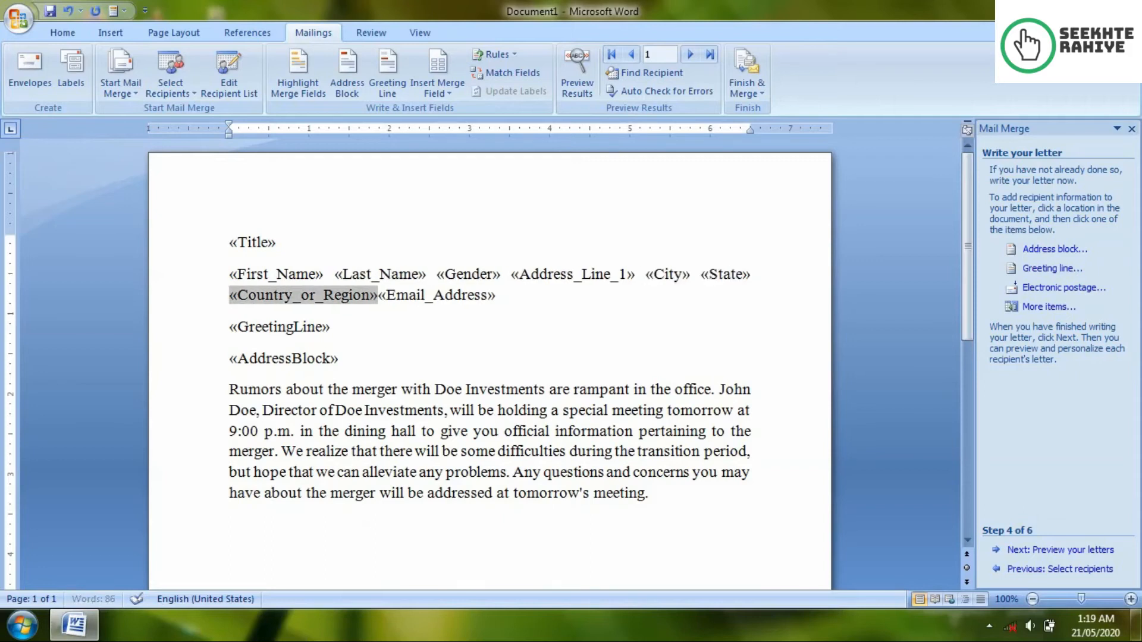
Step: Start «Address_Line_1» on a new line and put «Email_Address» on its own line
left_click(387, 296)
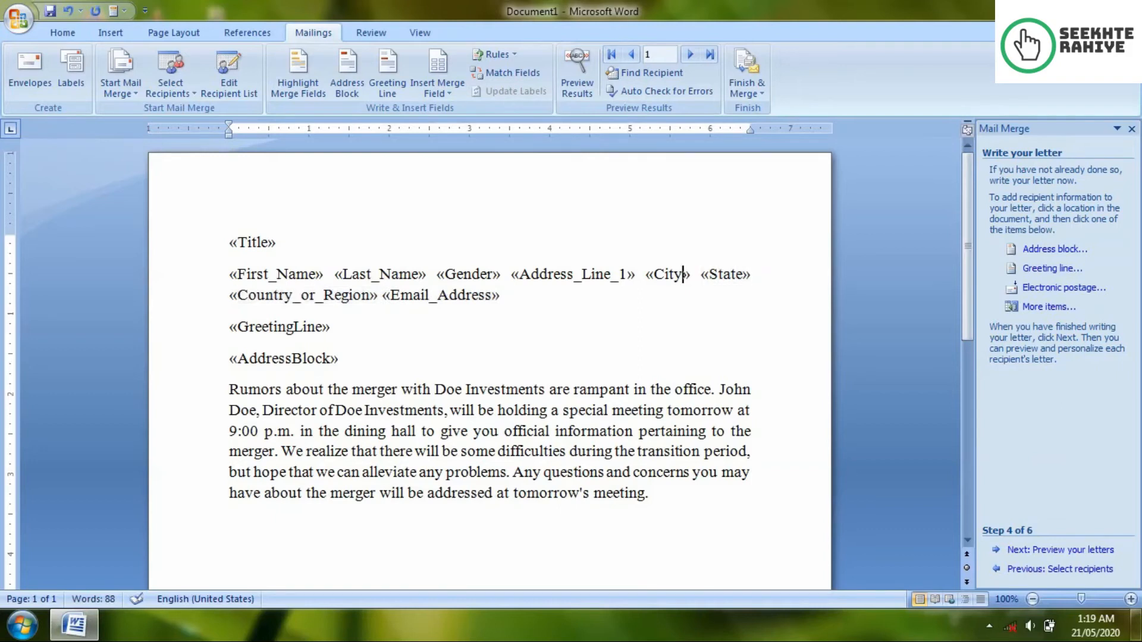
left_click(554, 274)
key("Return")
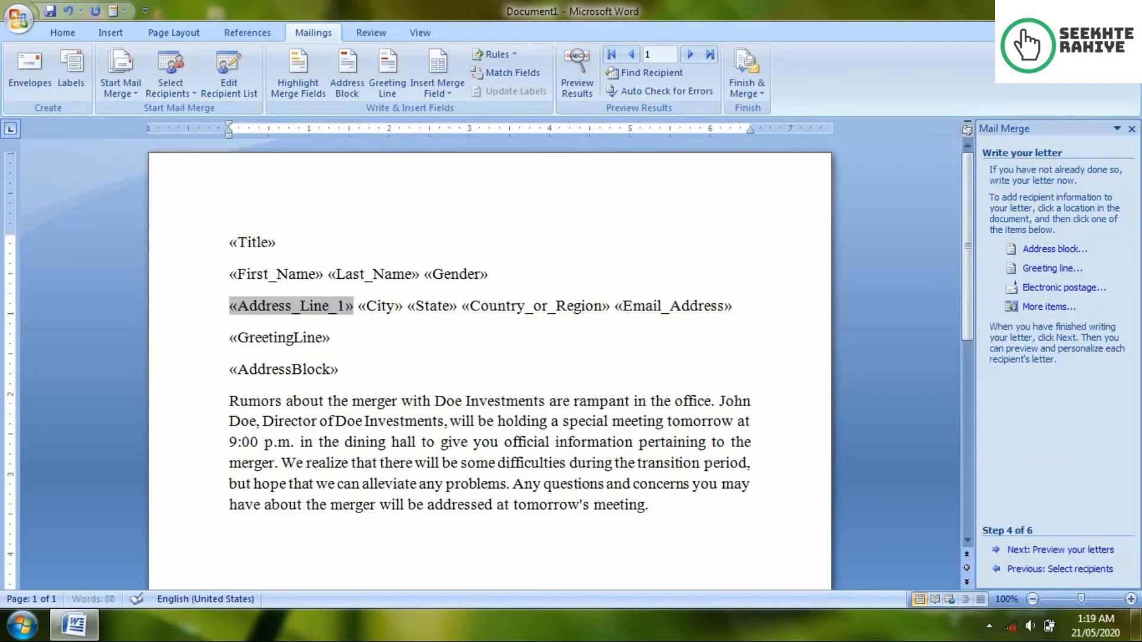
key("Right")
key("Right")
key("Right")
key("Right")
key("Right")
key("Right")
key("Right")
key("Right")
key("Right")
key("Right")
key("Right")
key("Right")
key("Right")
key("Right")
key("Right")
key("Right")
key("Right")
key("Right")
key("Right")
key("Right")
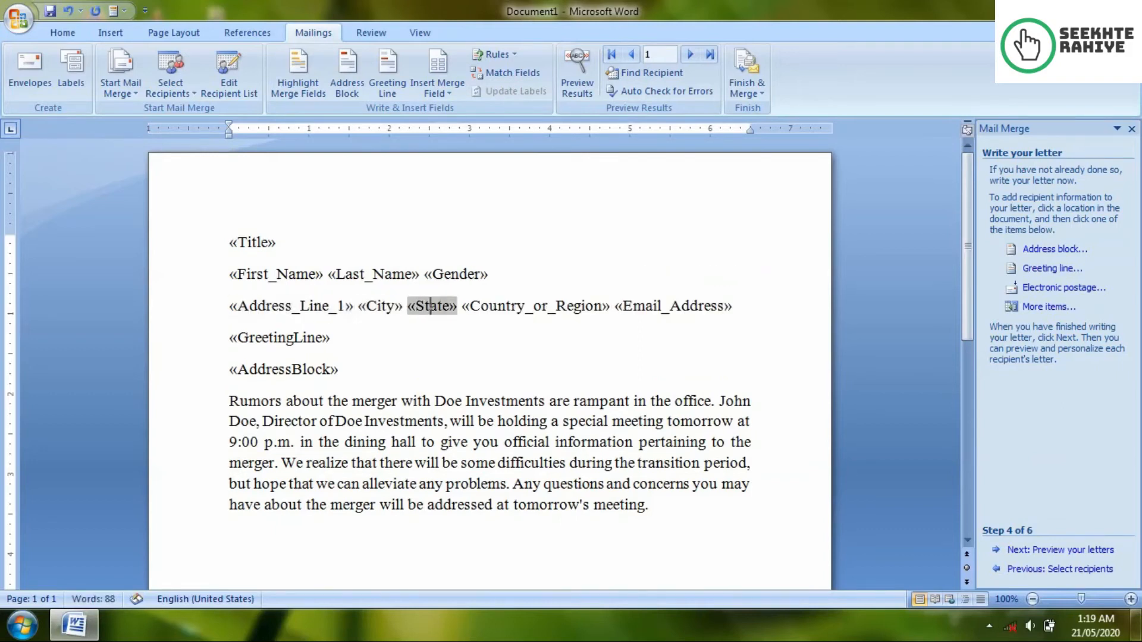
key("Right")
key("Right")
key("Return")
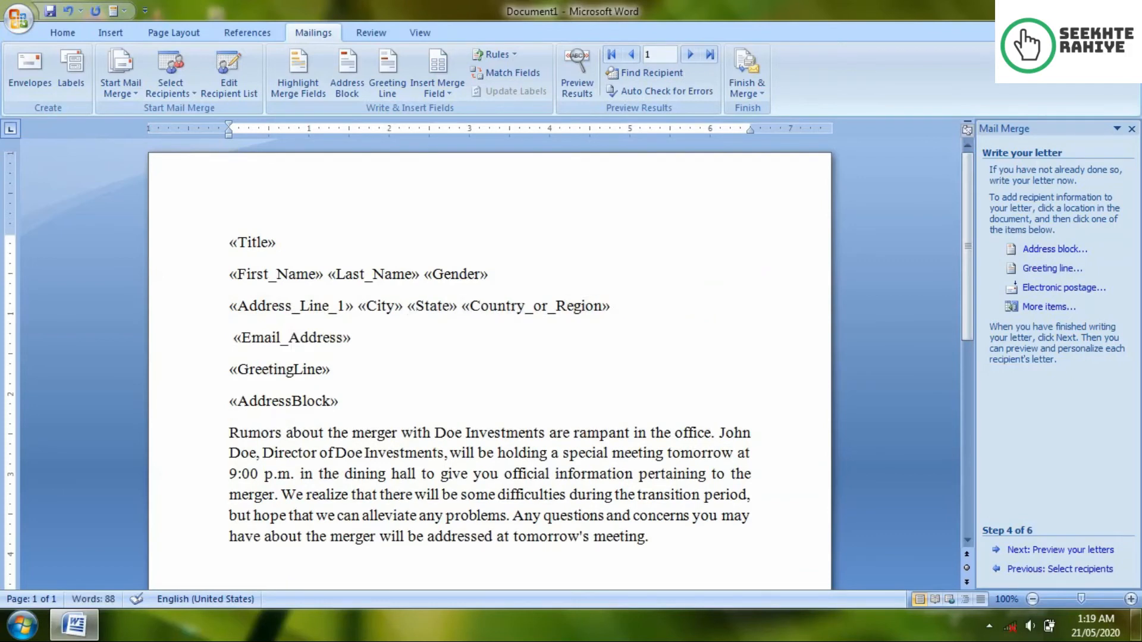
key("Down")
key("Down")
key("Down")
key("ctrl+Home")
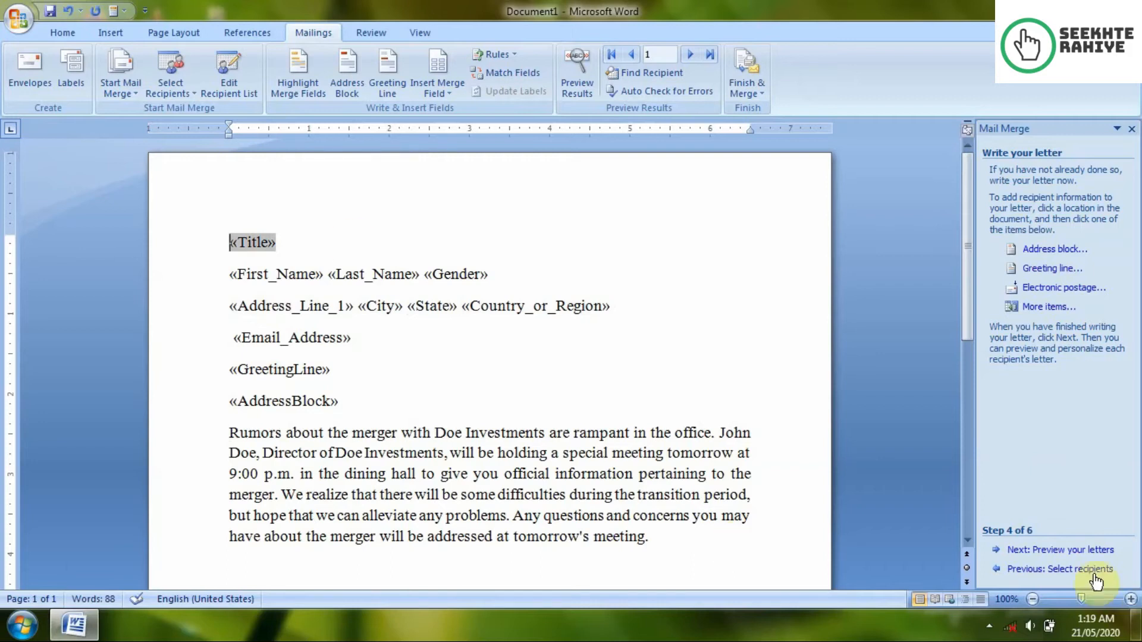
Step: Advance to Preview your letters and inspect which text belongs to each merged field
left_click(1062, 556)
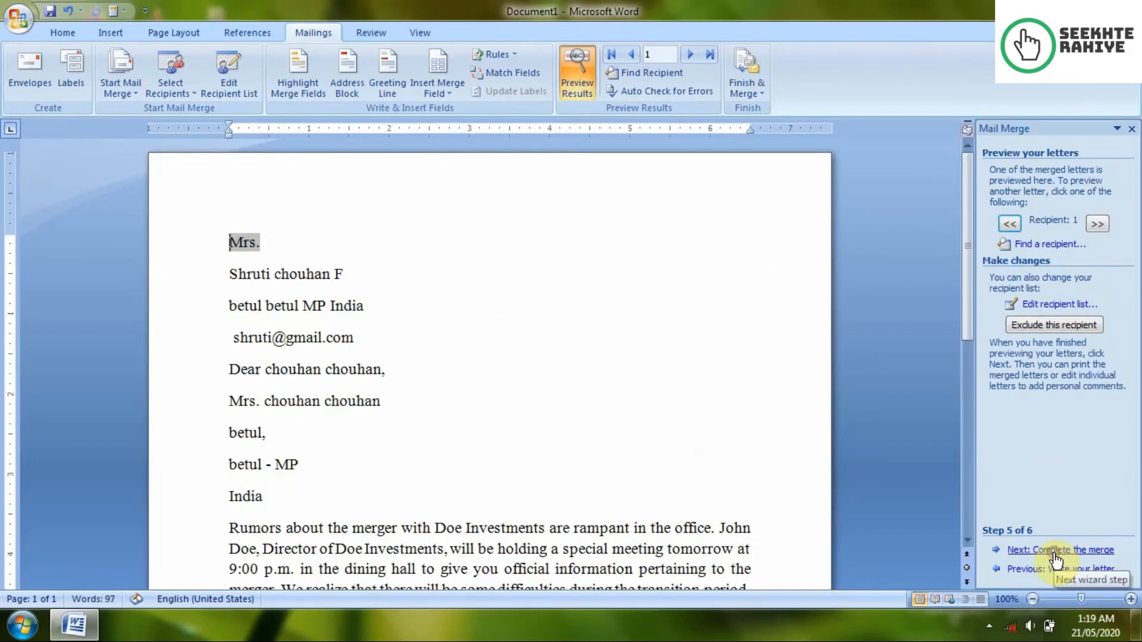
left_click(528, 361)
scroll(317, 470, "down", 2)
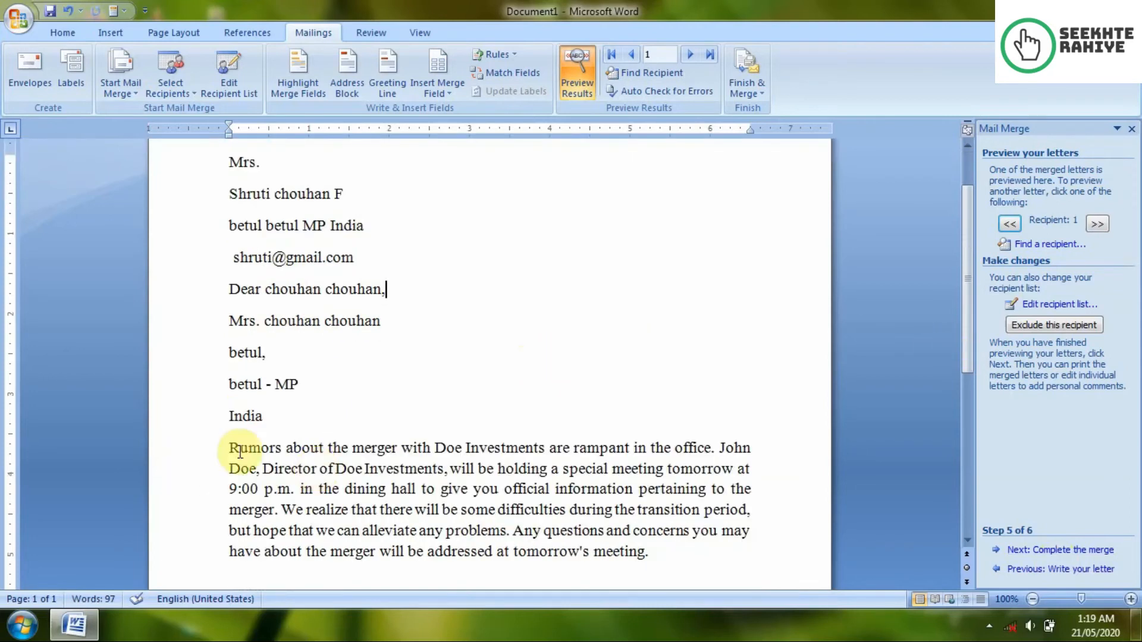
left_click(231, 289)
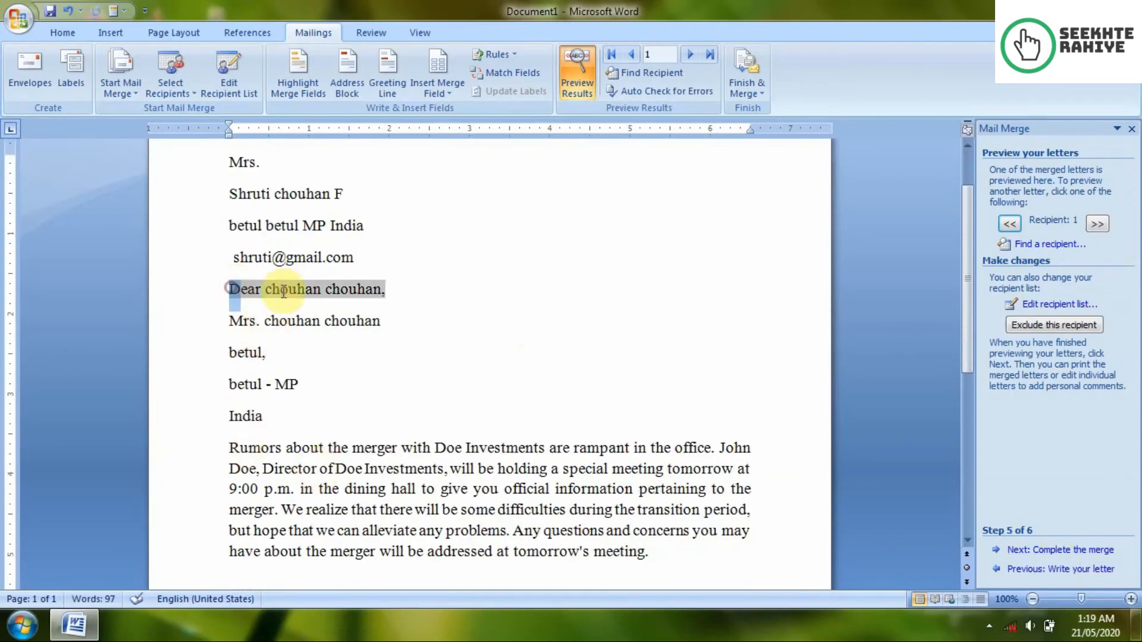
left_click(558, 301)
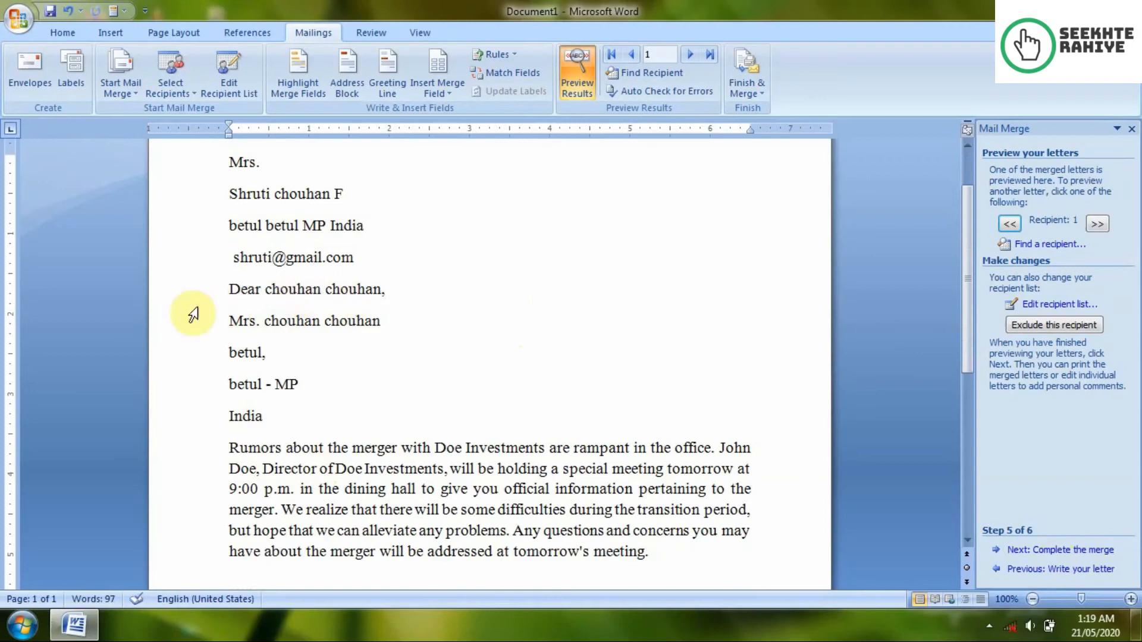
left_click_drag(228, 286, 325, 289)
left_click_drag(394, 322, 331, 320)
left_click(383, 364)
left_click(333, 288)
left_click(321, 352)
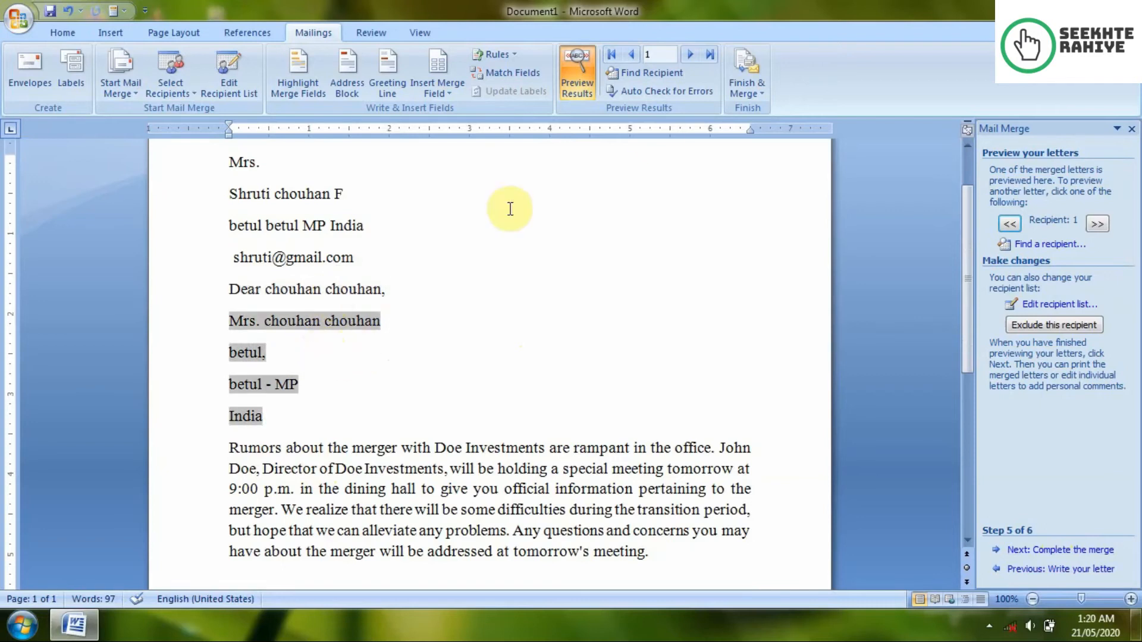
Step: With preview results off, delete the «AddressBlock» and «GreetingLine» fields, then restore the preview
left_click(580, 91)
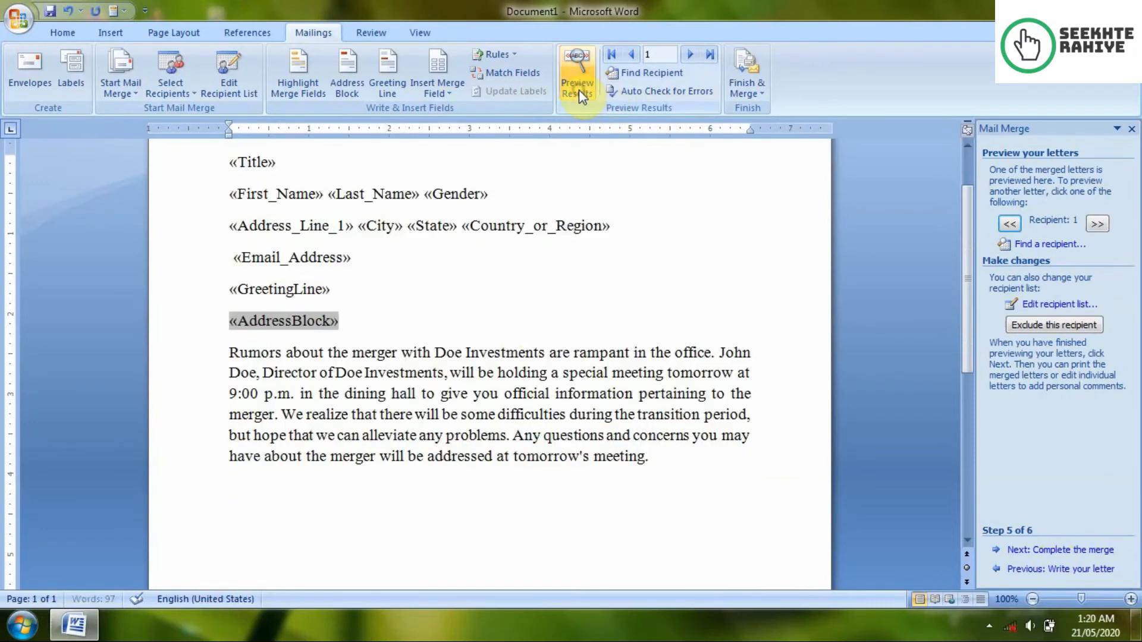
left_click(376, 314)
key("BackSpace")
key("BackSpace")
key("BackSpace")
key("BackSpace")
key("BackSpace")
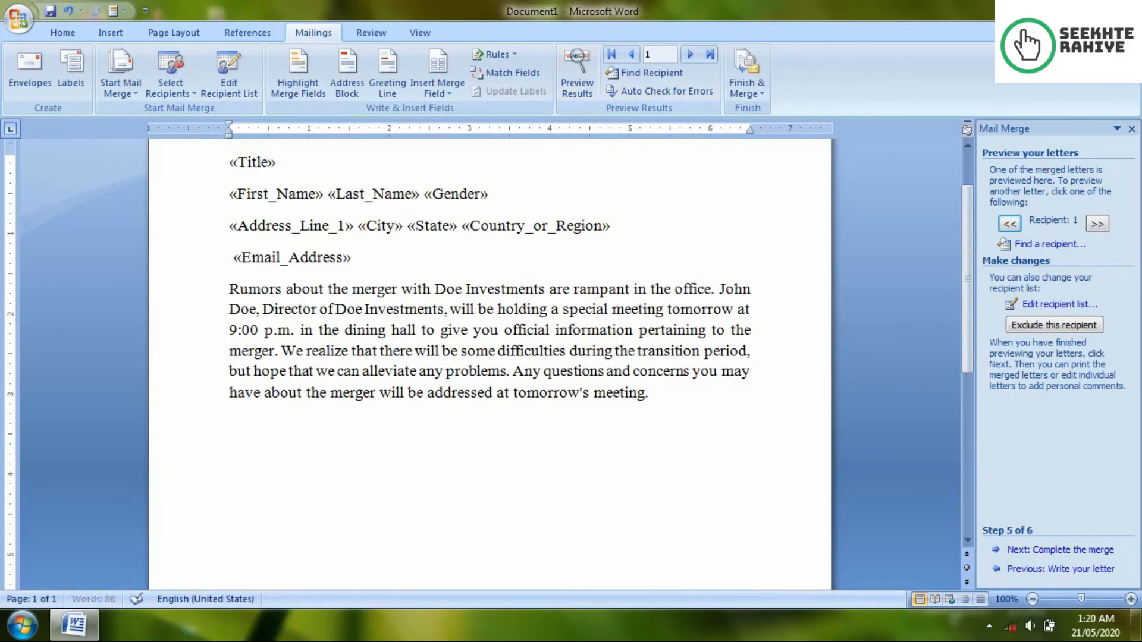
left_click(578, 77)
scroll(365, 227, "up", 2)
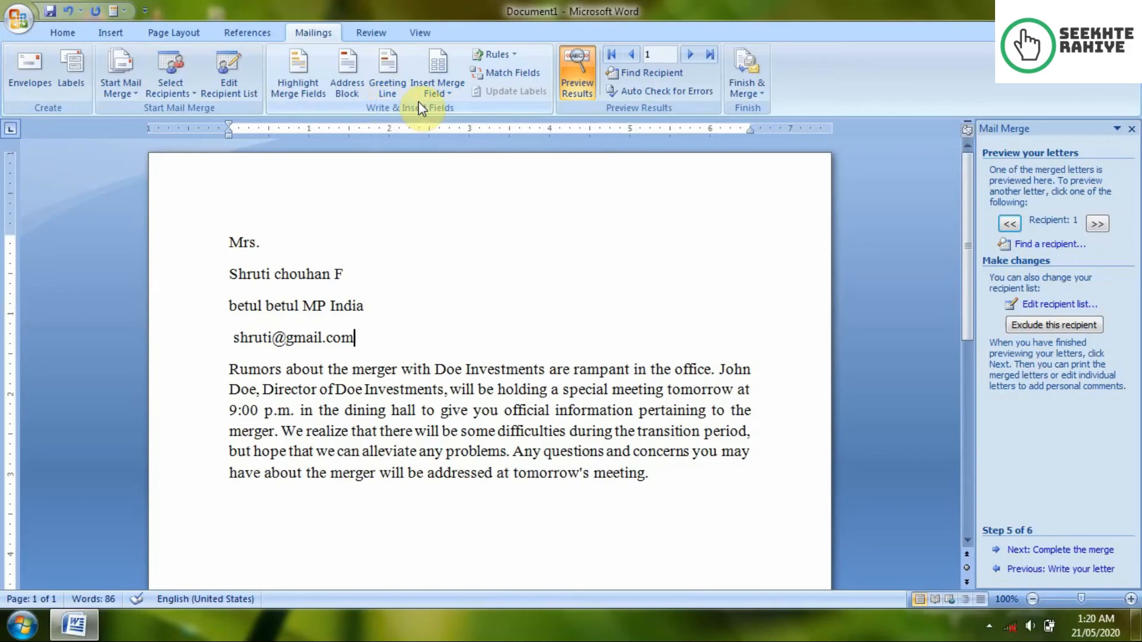
left_click(440, 82)
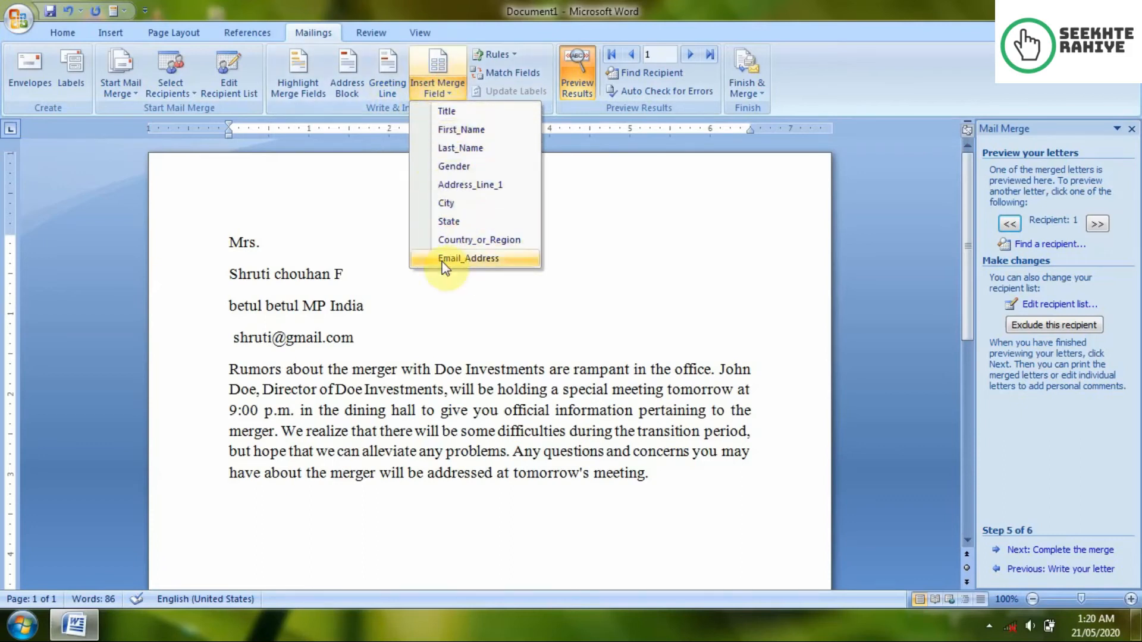
left_click(296, 78)
left_click(412, 348)
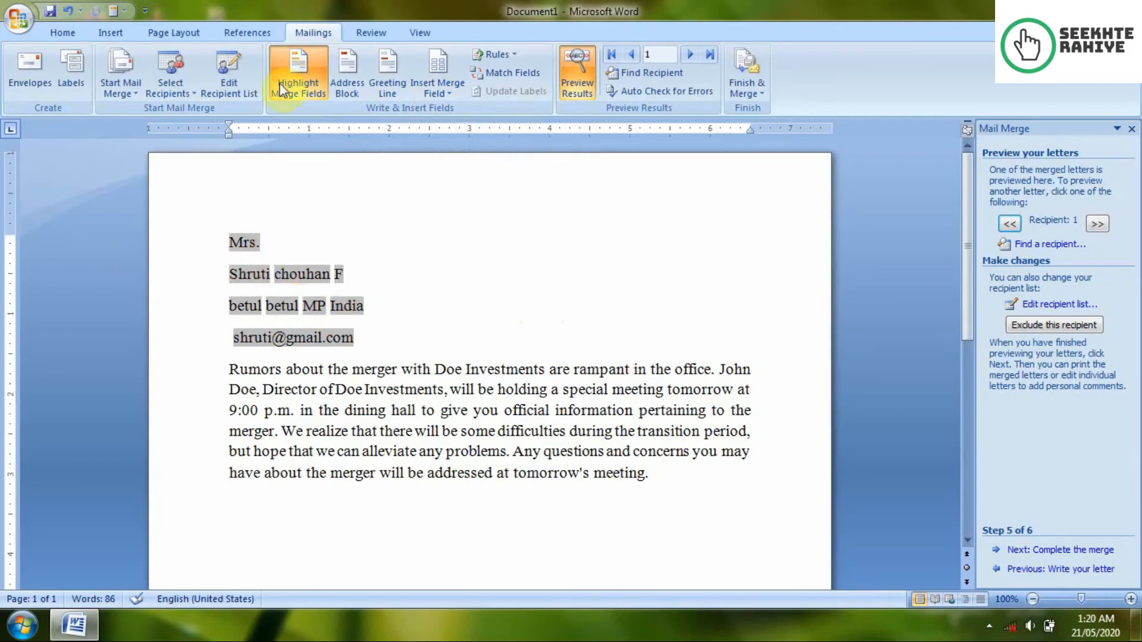
left_click(277, 68)
left_click(288, 66)
left_click(289, 66)
left_click(289, 66)
left_click(288, 66)
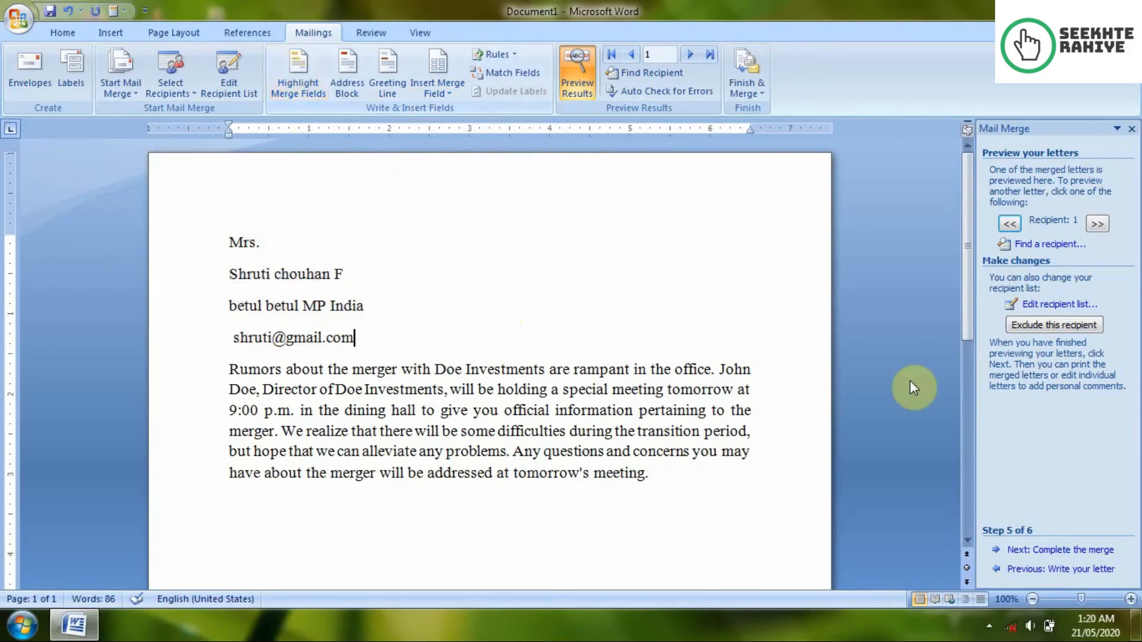
Step: Advance to Complete the merge, cancel the Print dialog, and open Edit individual letters
left_click(1051, 550)
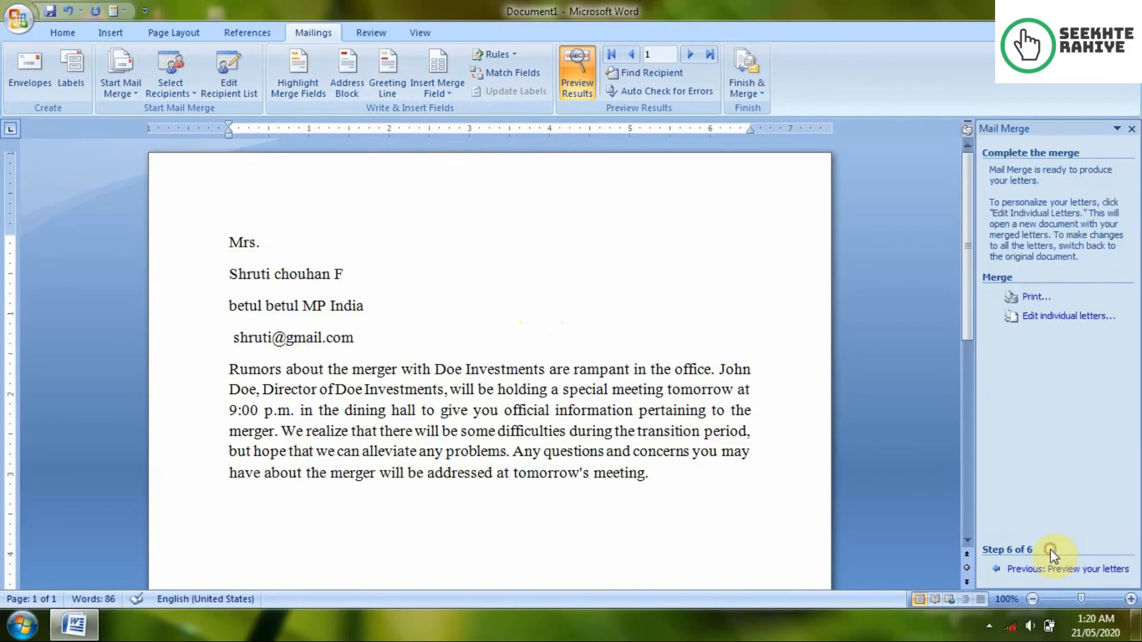
left_click(1032, 298)
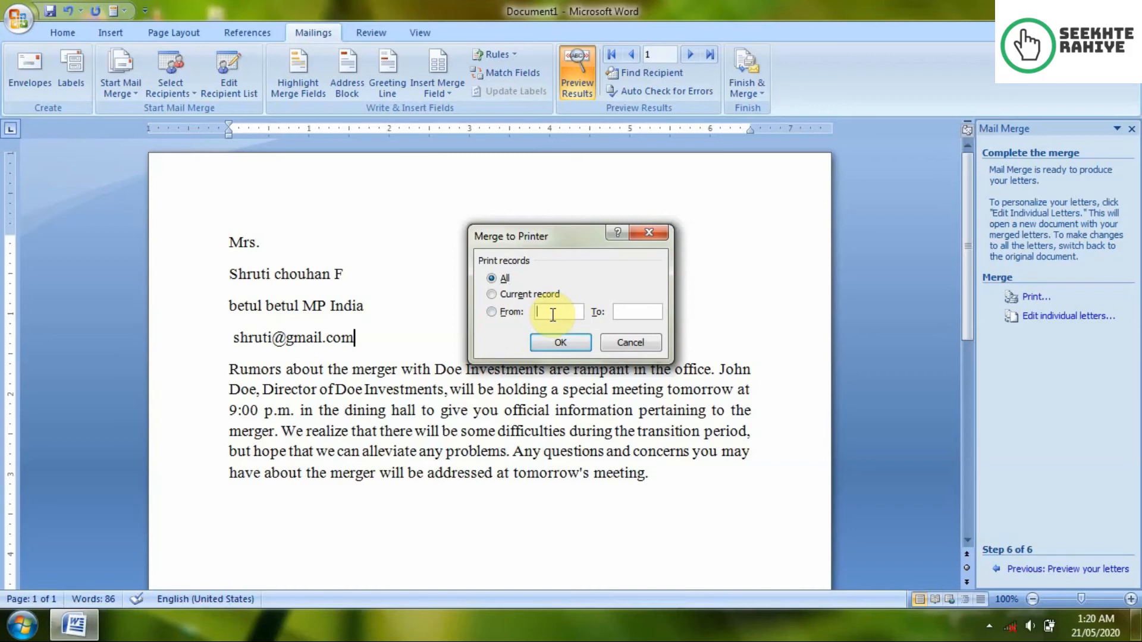
left_click(629, 343)
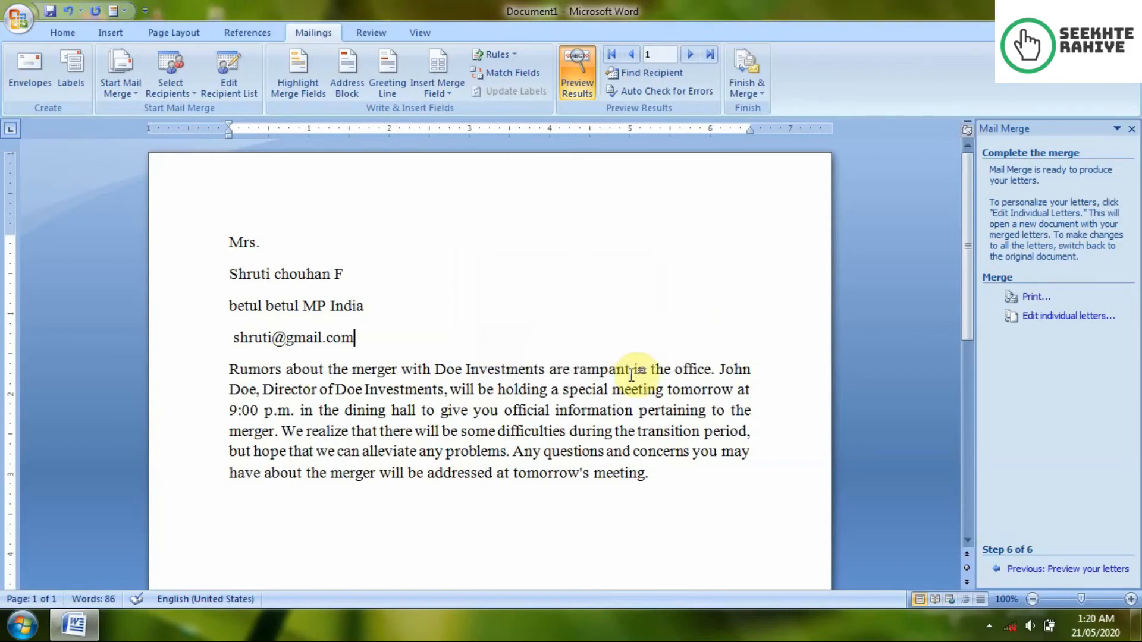
left_click(1065, 319)
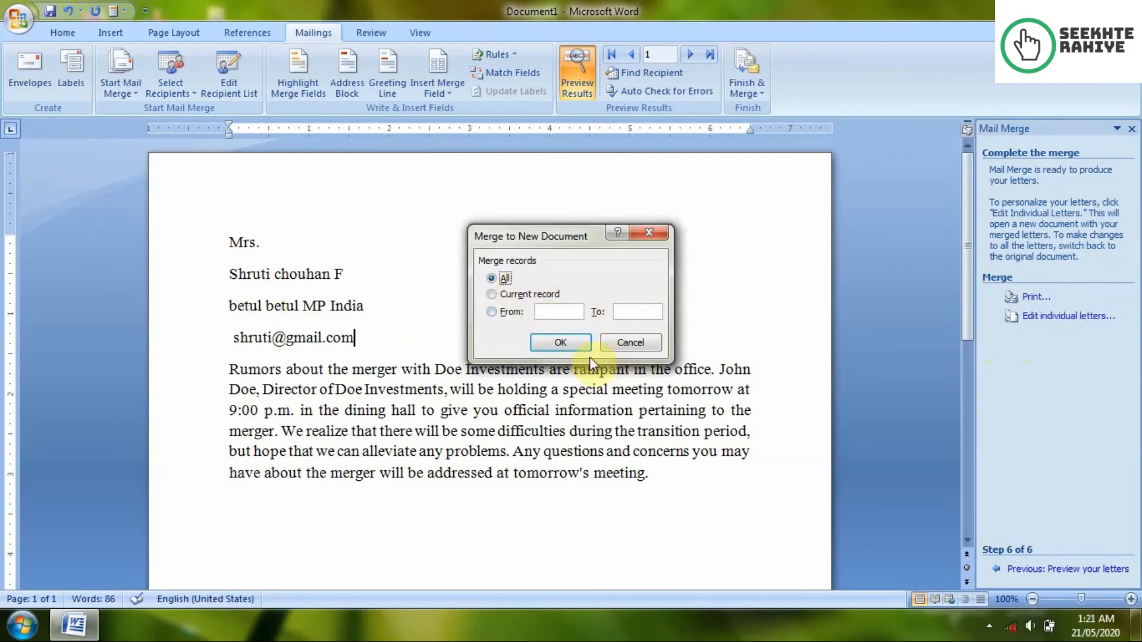
Step: Merge all records into Letters1, review the four letters, and close it without saving
left_click(554, 344)
scroll(556, 345, "down", 3)
scroll(554, 344, "up", 3)
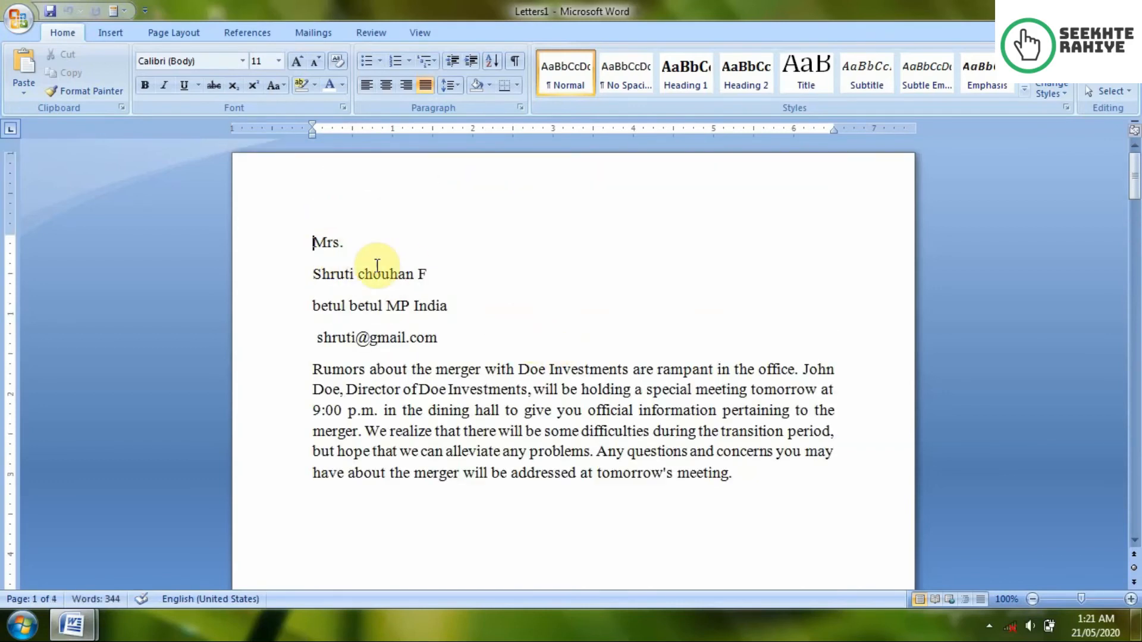
scroll(377, 265, "down", 9)
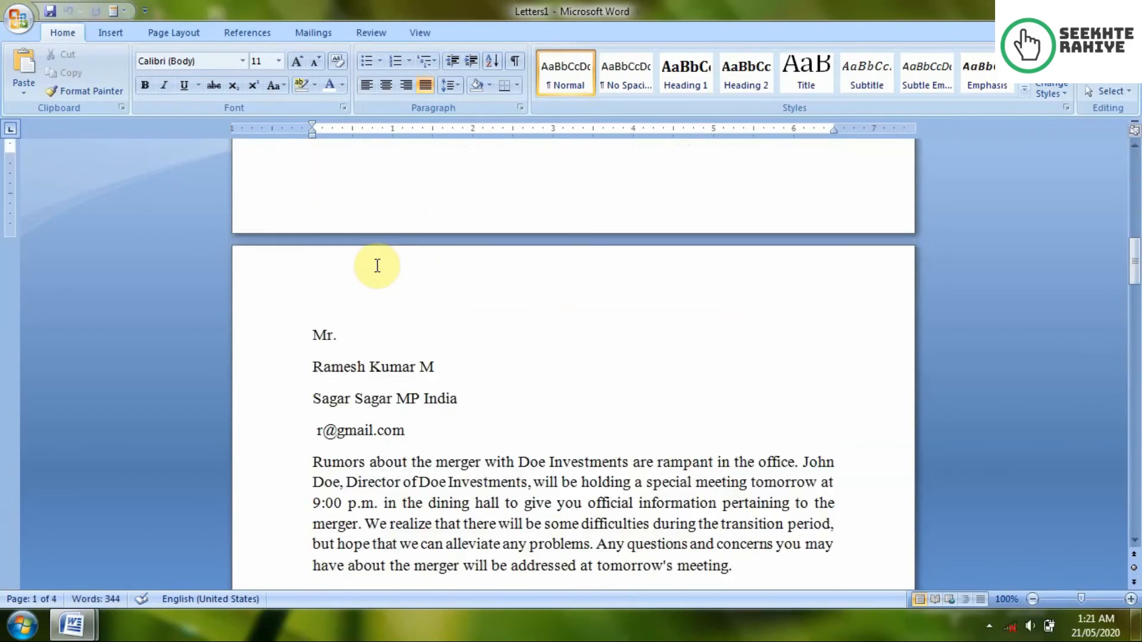
scroll(405, 403, "down", 12)
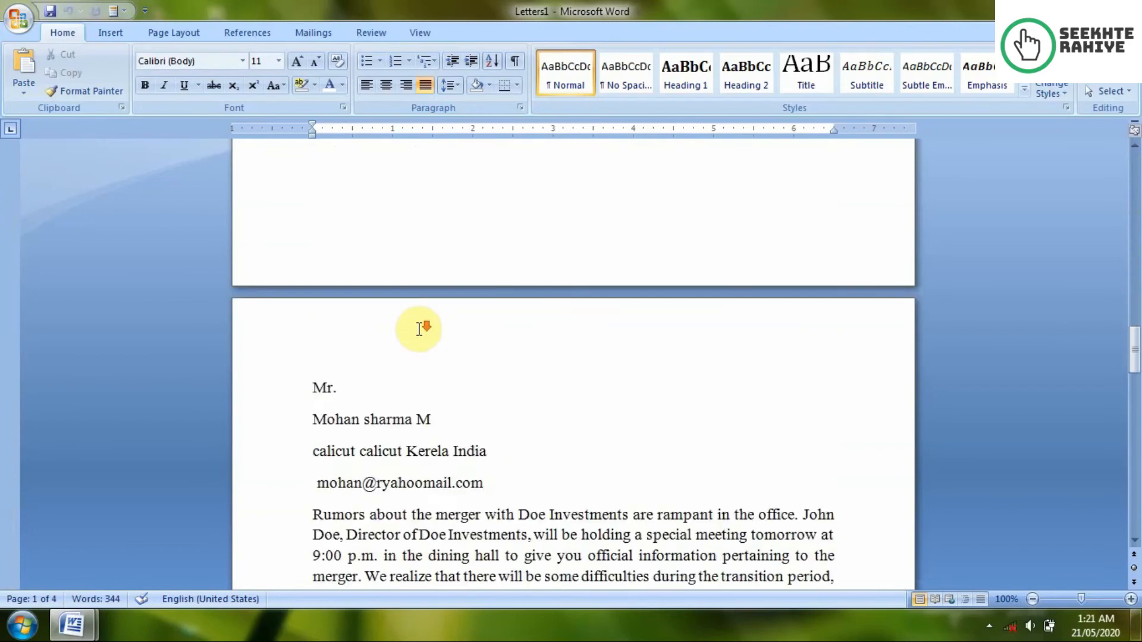
scroll(384, 286, "down", 15)
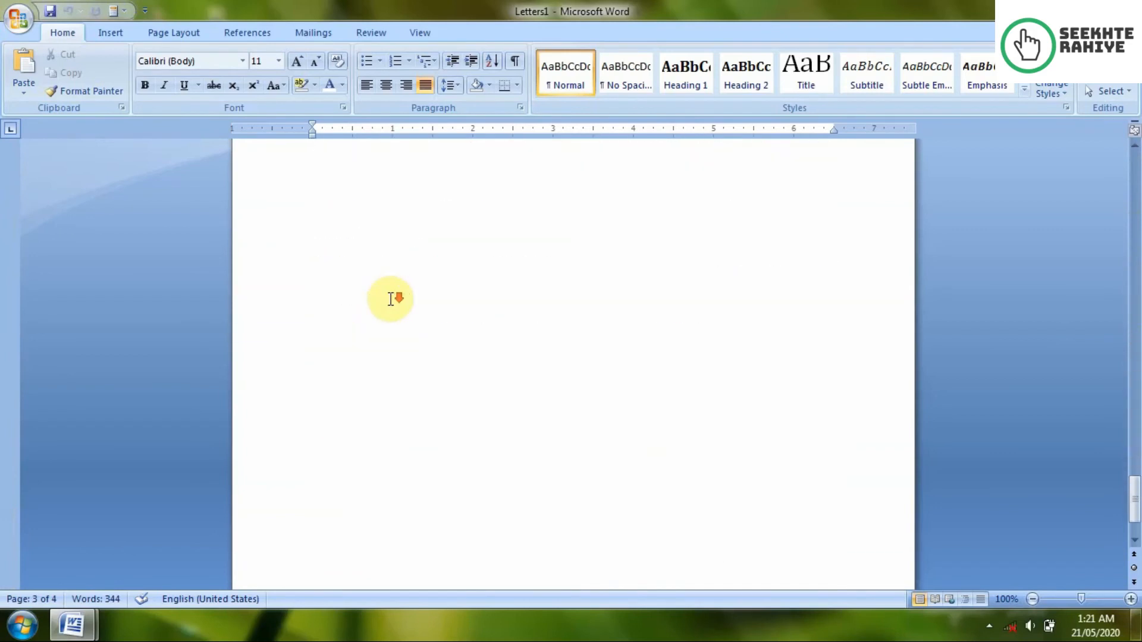
scroll(390, 296, "up", 6)
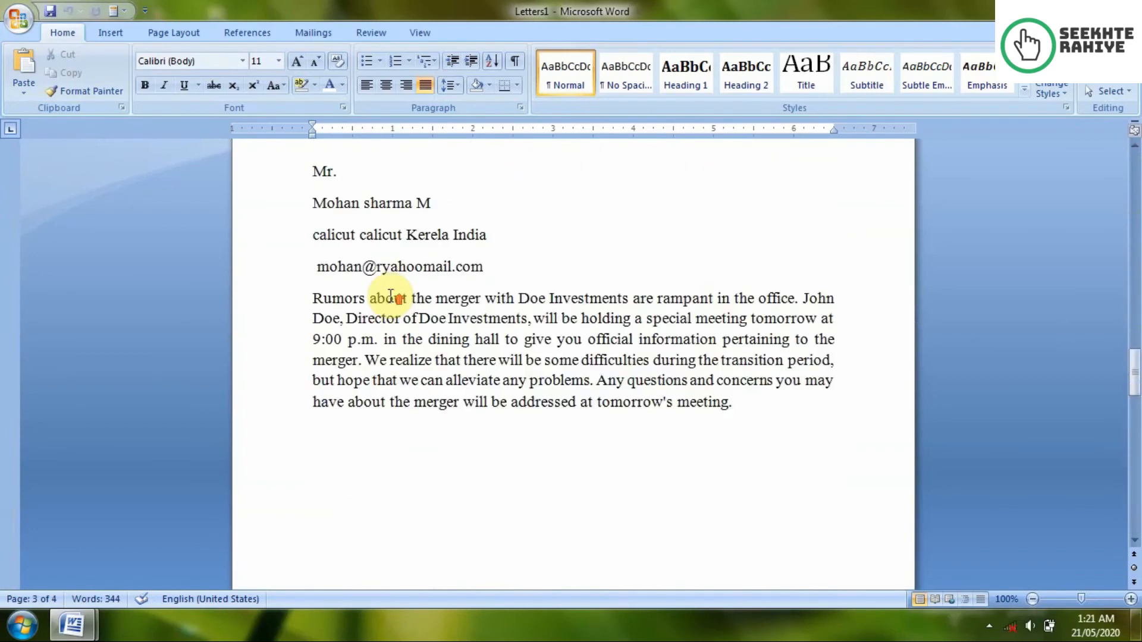
scroll(390, 296, "down", 5)
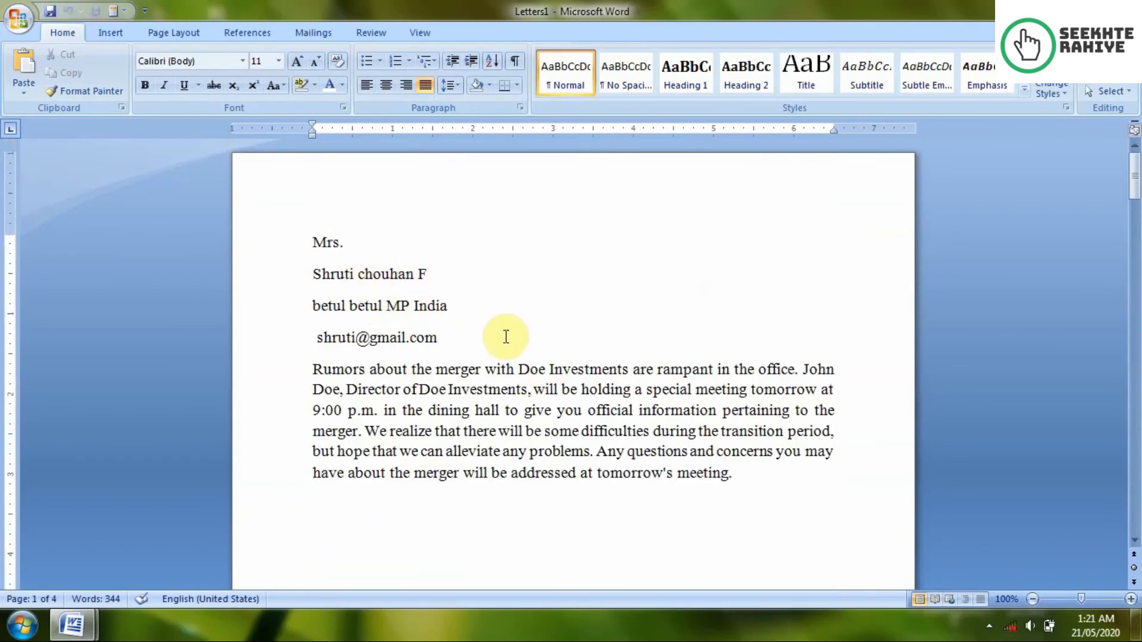
scroll(506, 337, "down", 20)
scroll(468, 316, "down", 20)
scroll(469, 316, "up", 10)
left_click(1122, 9)
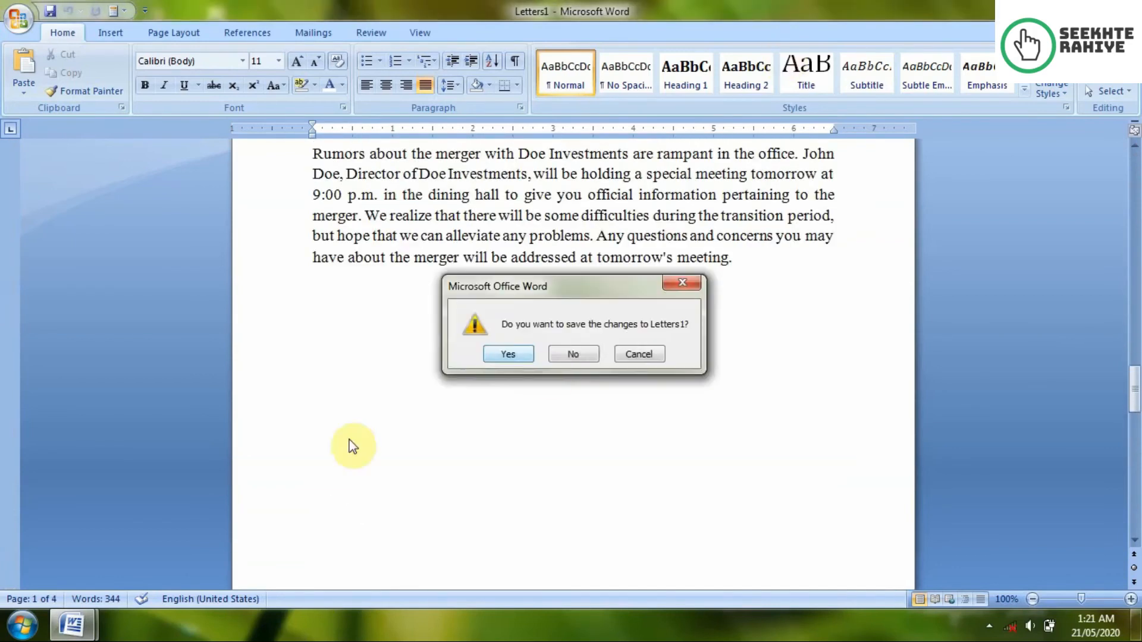
left_click(573, 354)
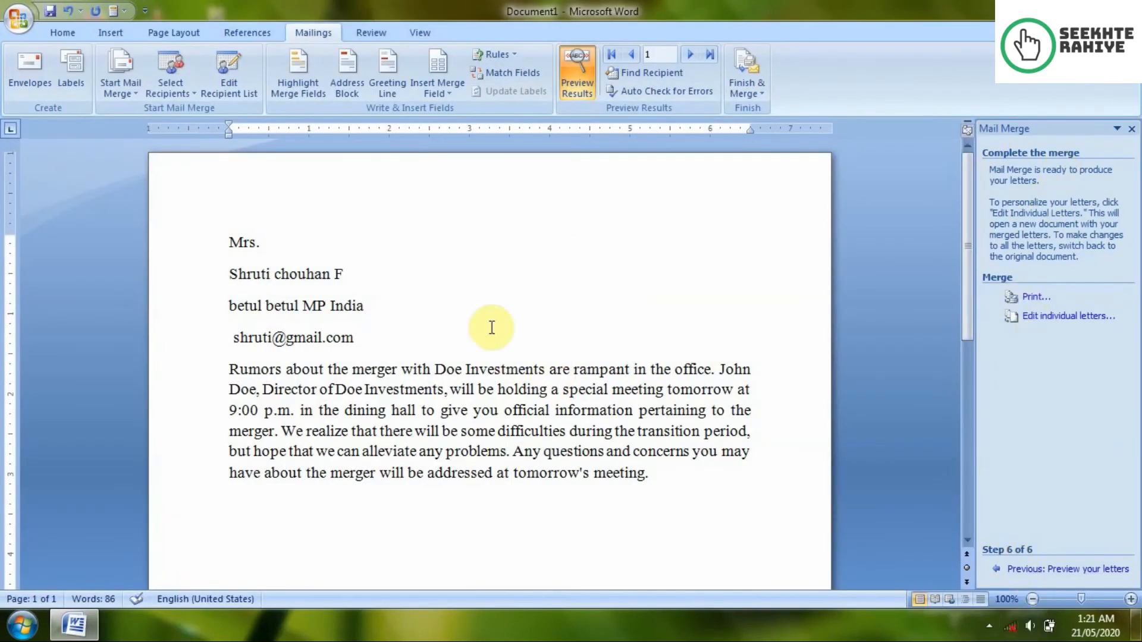
Step: Uncheck the third recipient in Edit Recipient List and confirm with OK
left_click(124, 90)
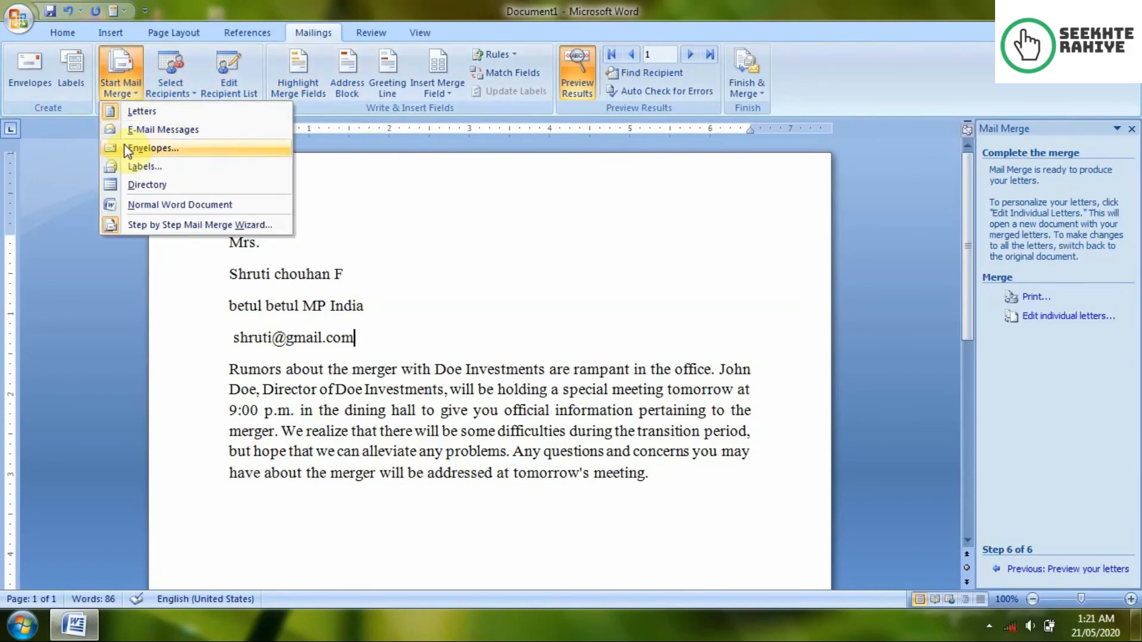
left_click(171, 89)
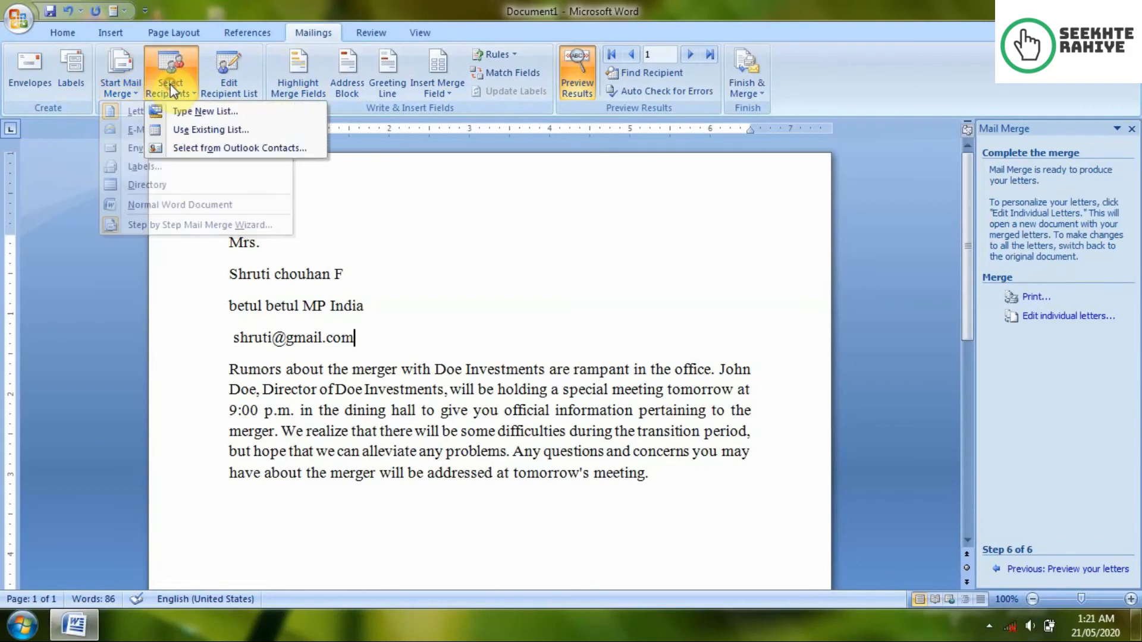
left_click(236, 82)
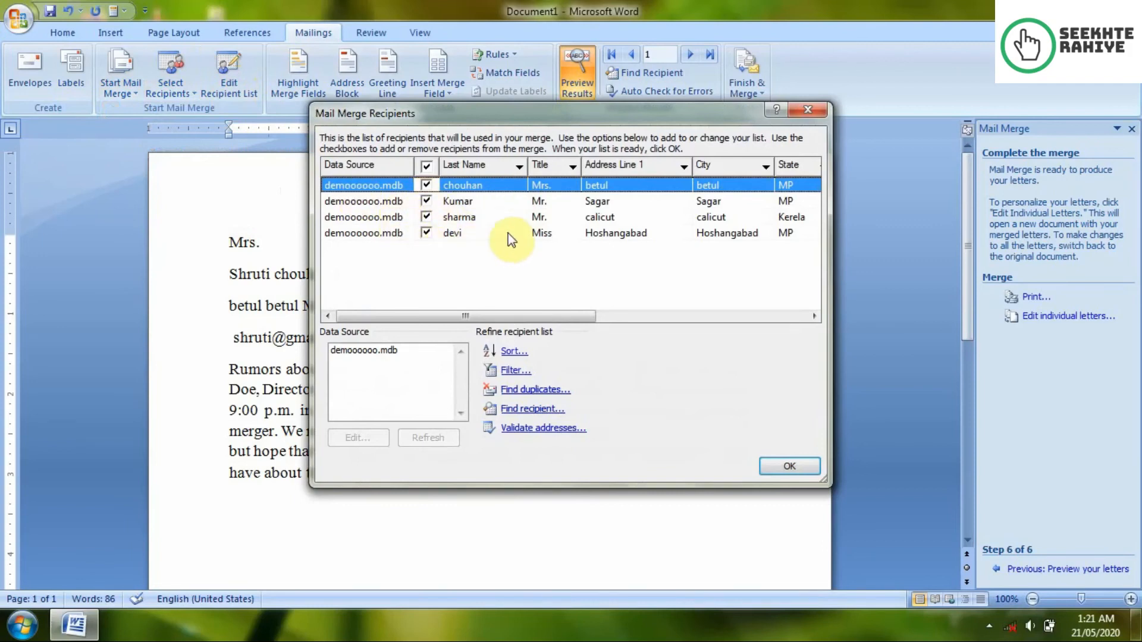
left_click(425, 216)
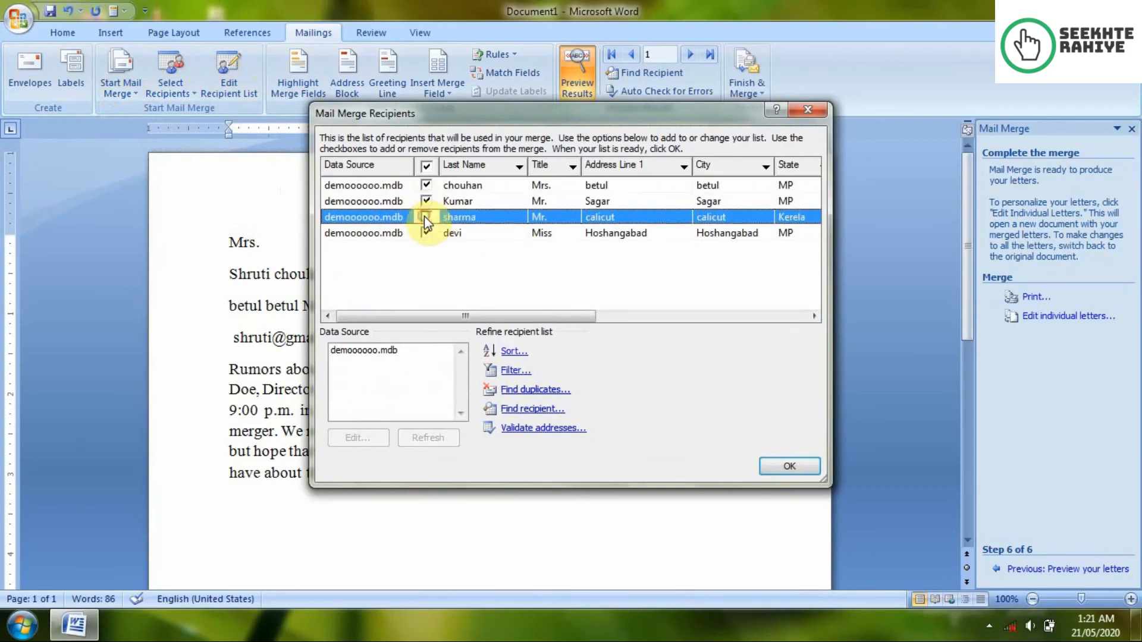
left_click(769, 465)
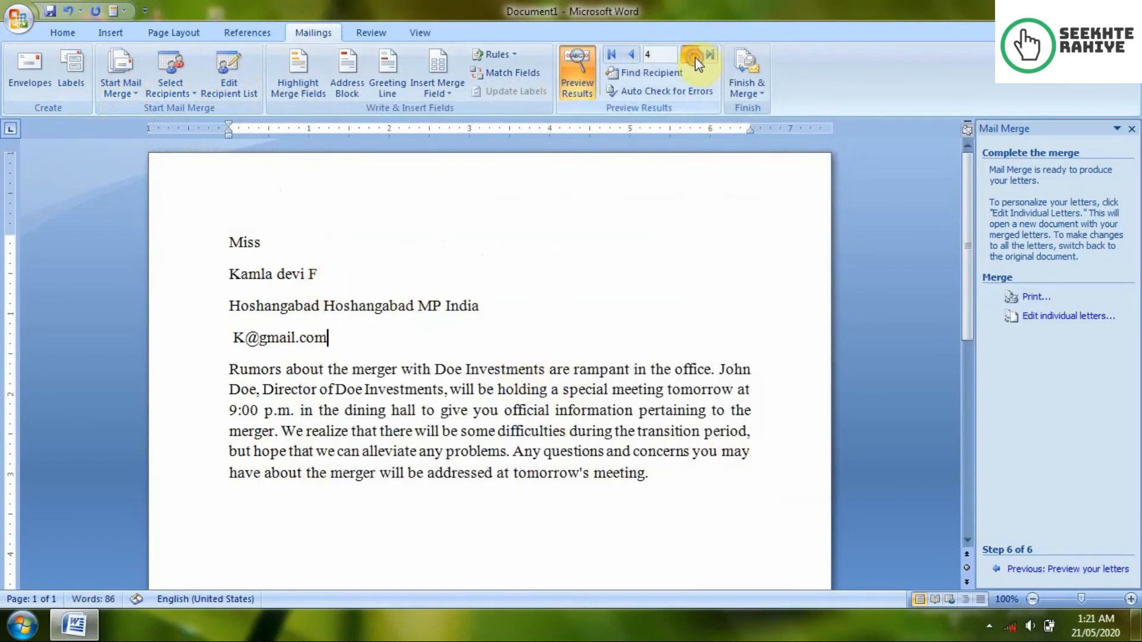
left_click(631, 56)
left_click(630, 56)
left_click(631, 55)
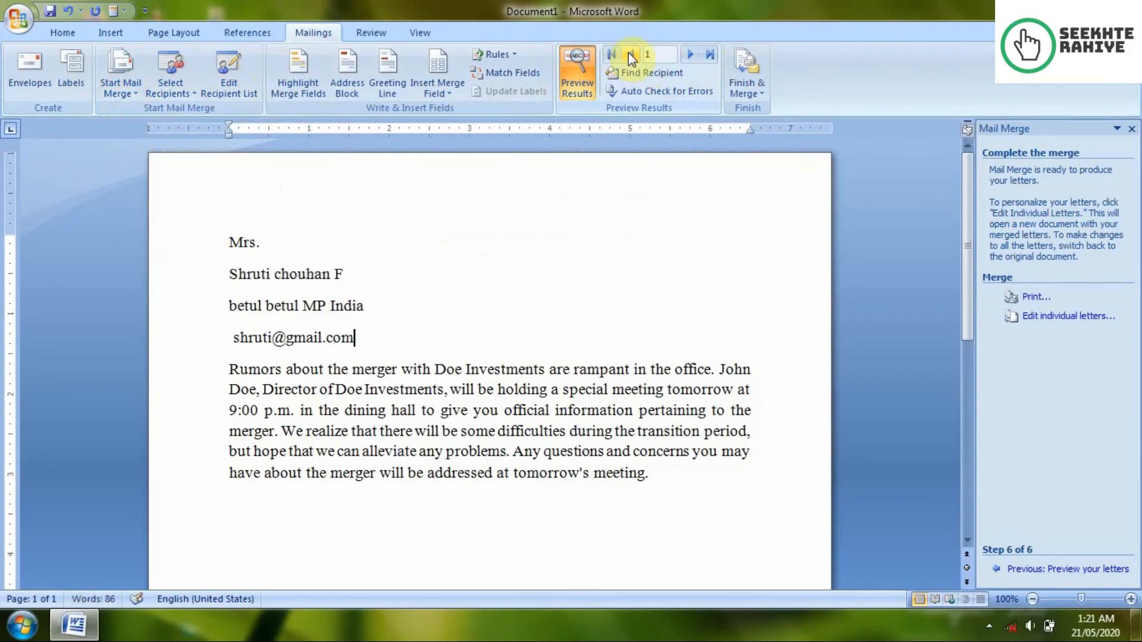
left_click(699, 57)
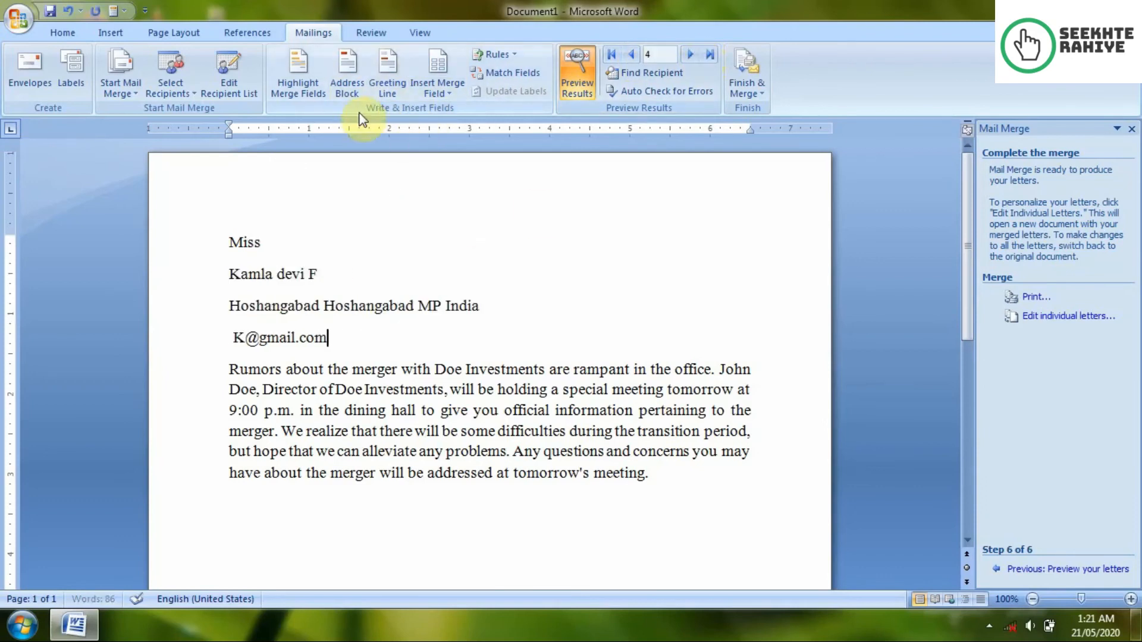
left_click(301, 83)
left_click(301, 84)
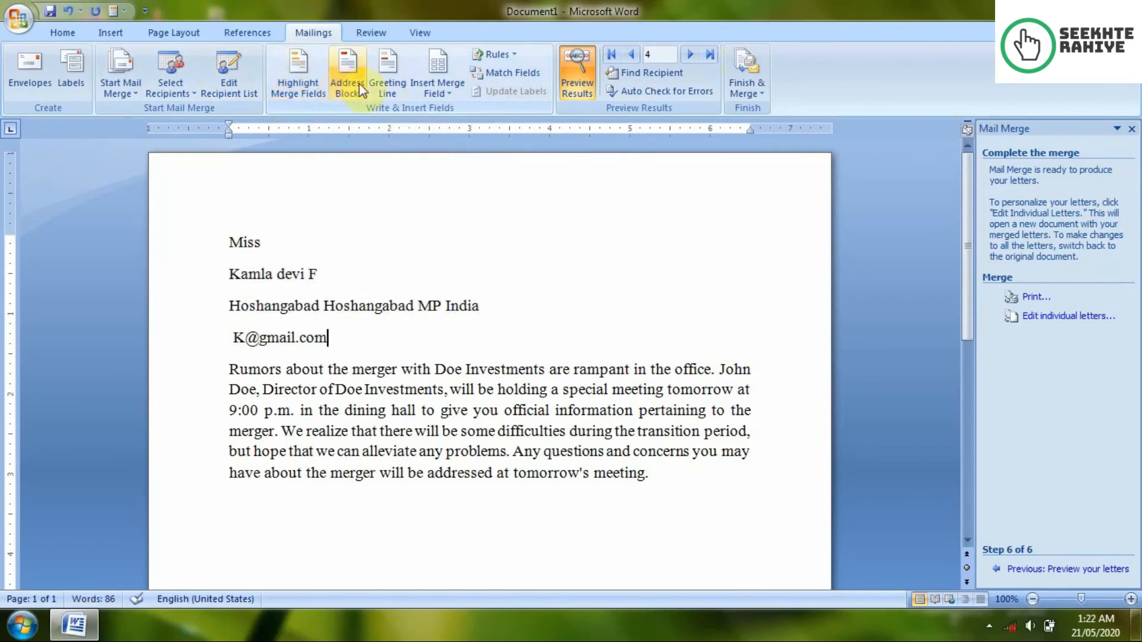
left_click(499, 56)
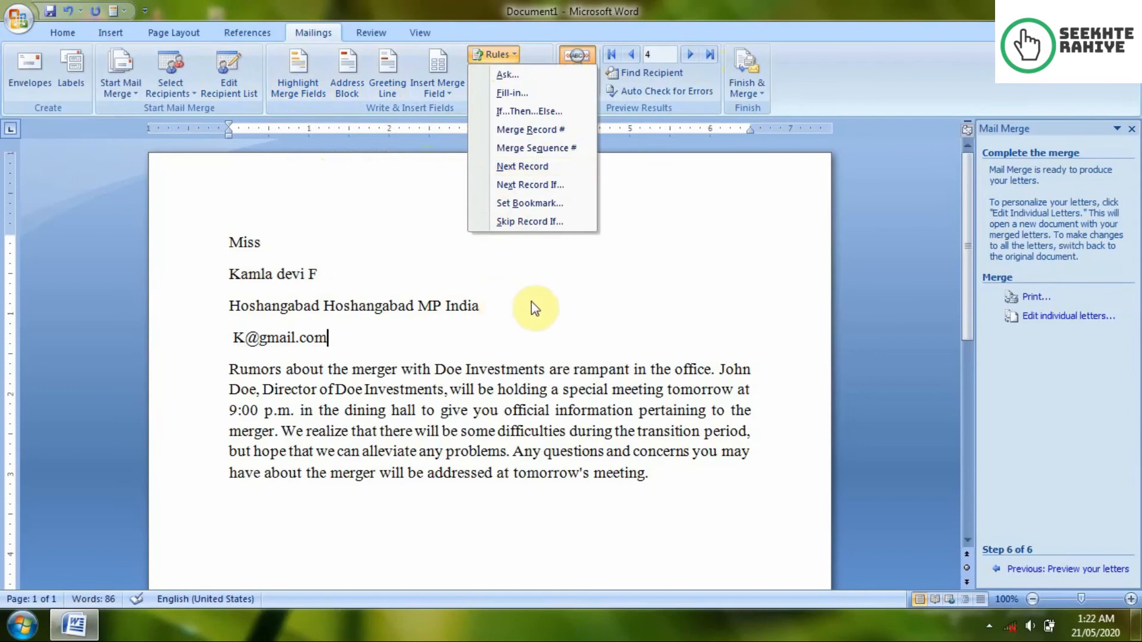
Step: Add a new line below the e-mail holding Next Record and Merge Record # rule fields
left_click(396, 333)
key("Return")
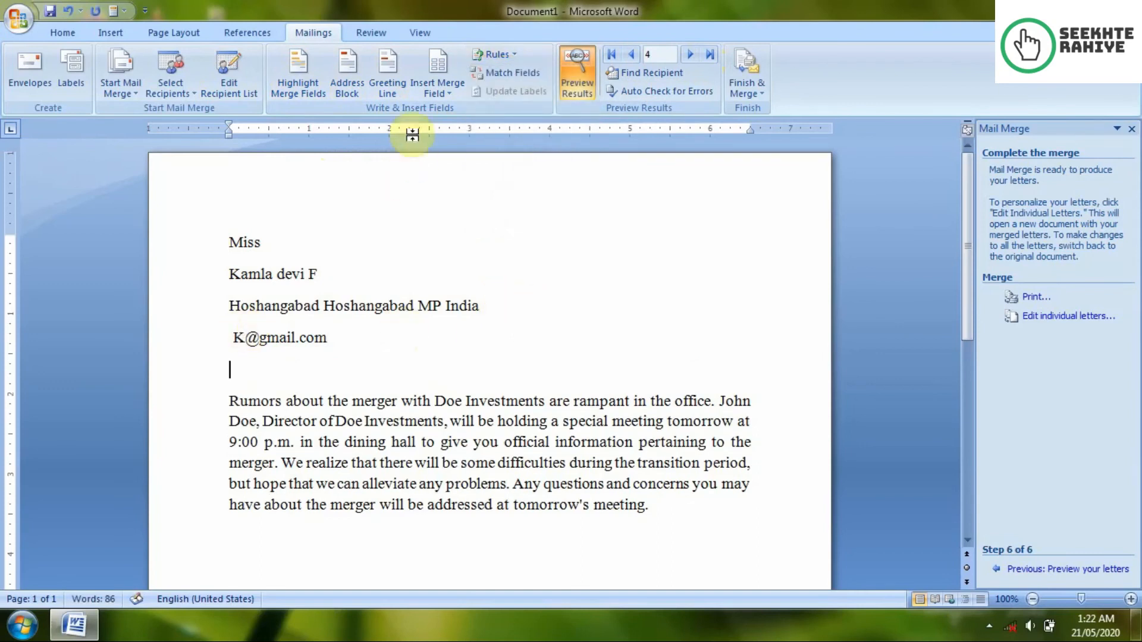
left_click(486, 53)
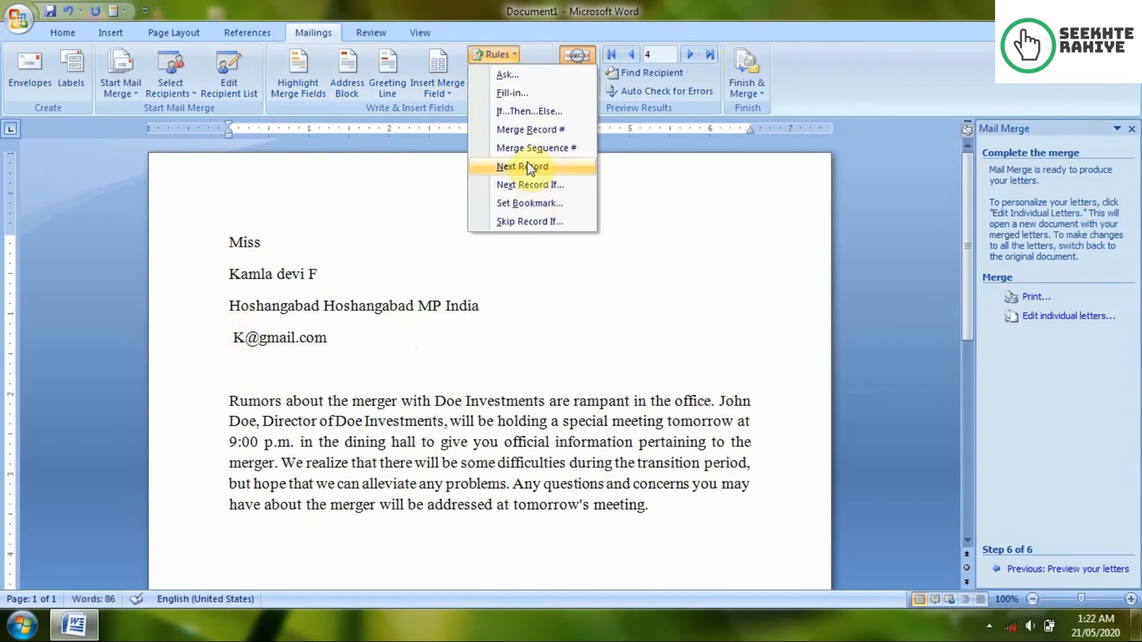
left_click(527, 167)
left_click(498, 55)
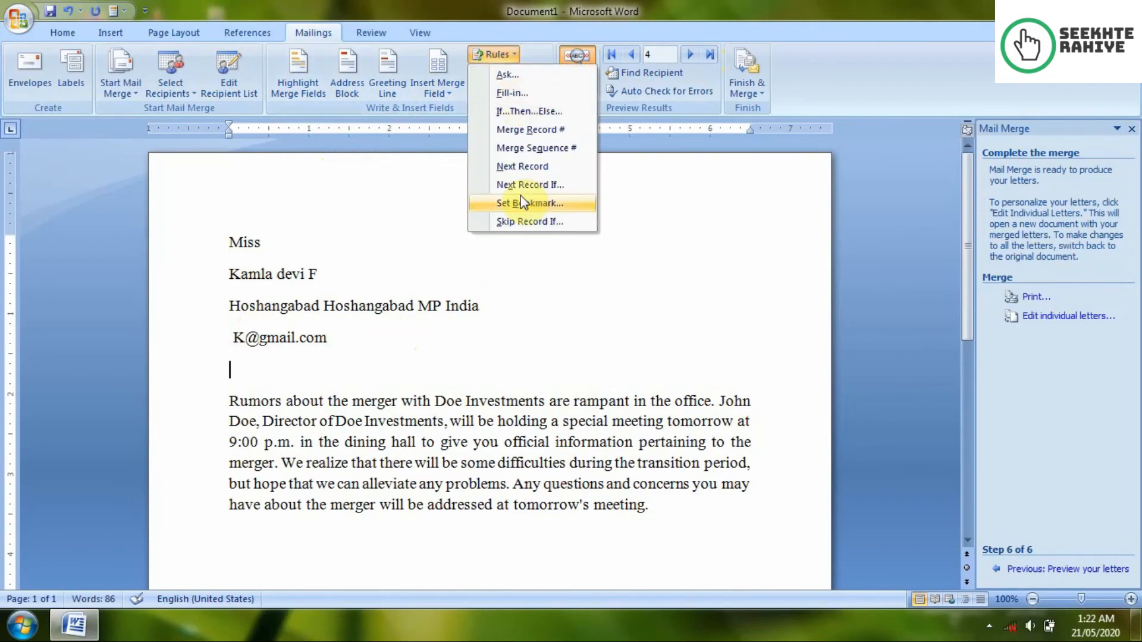
left_click(540, 130)
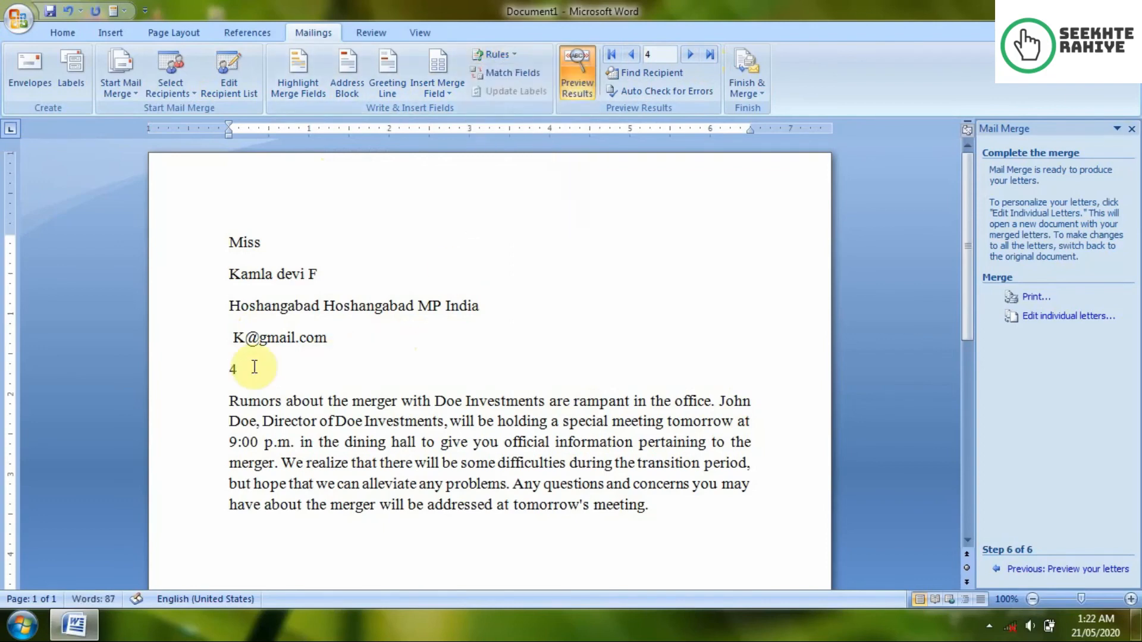
Step: Browse back and forth through recipient previews to check the record number
left_click(624, 51)
left_click(624, 51)
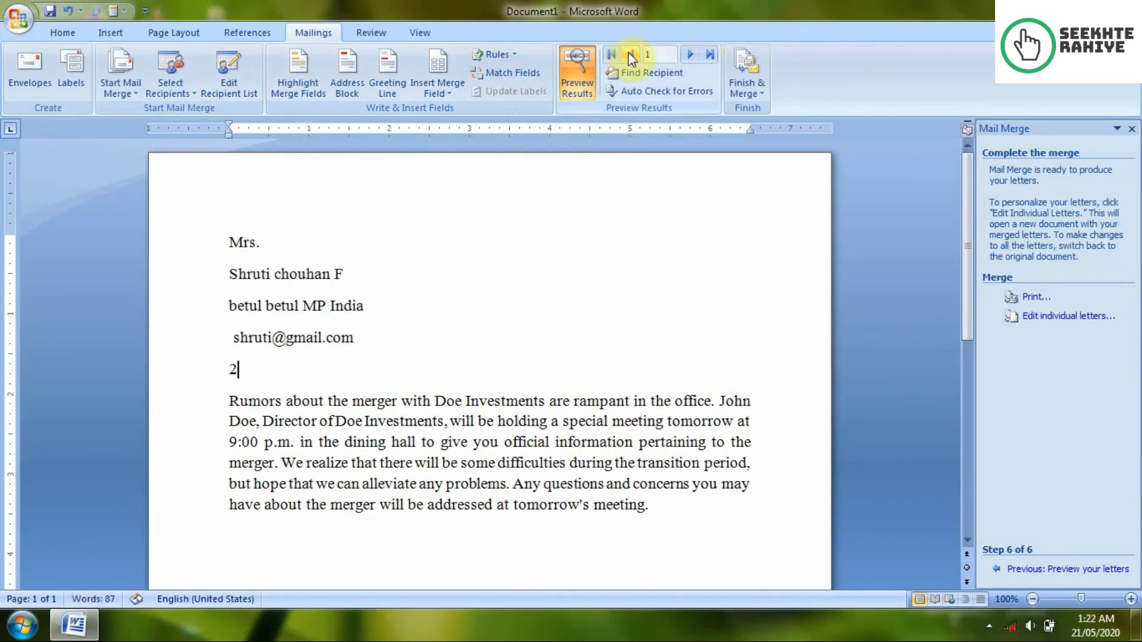
left_click(686, 59)
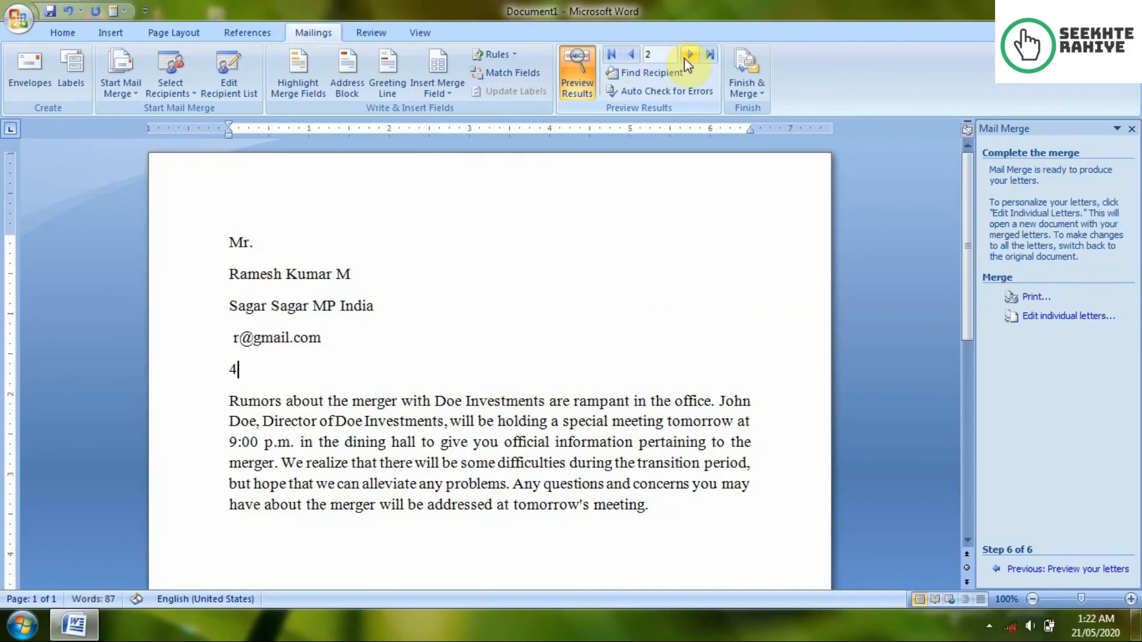
left_click(635, 63)
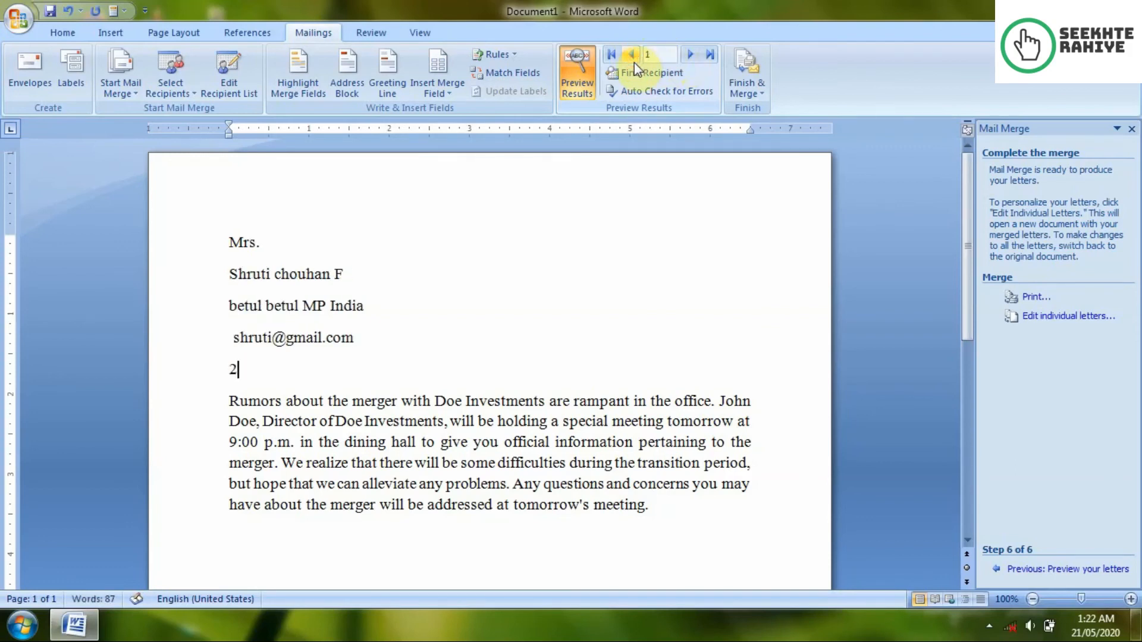
left_click(506, 74)
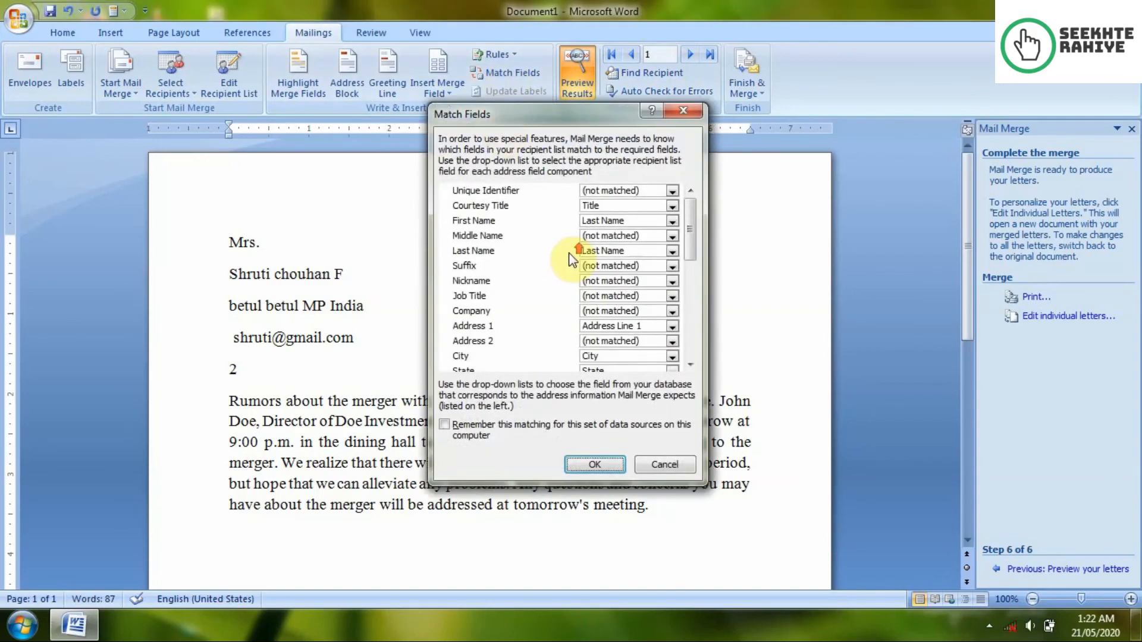
left_click(621, 212)
left_click(621, 211)
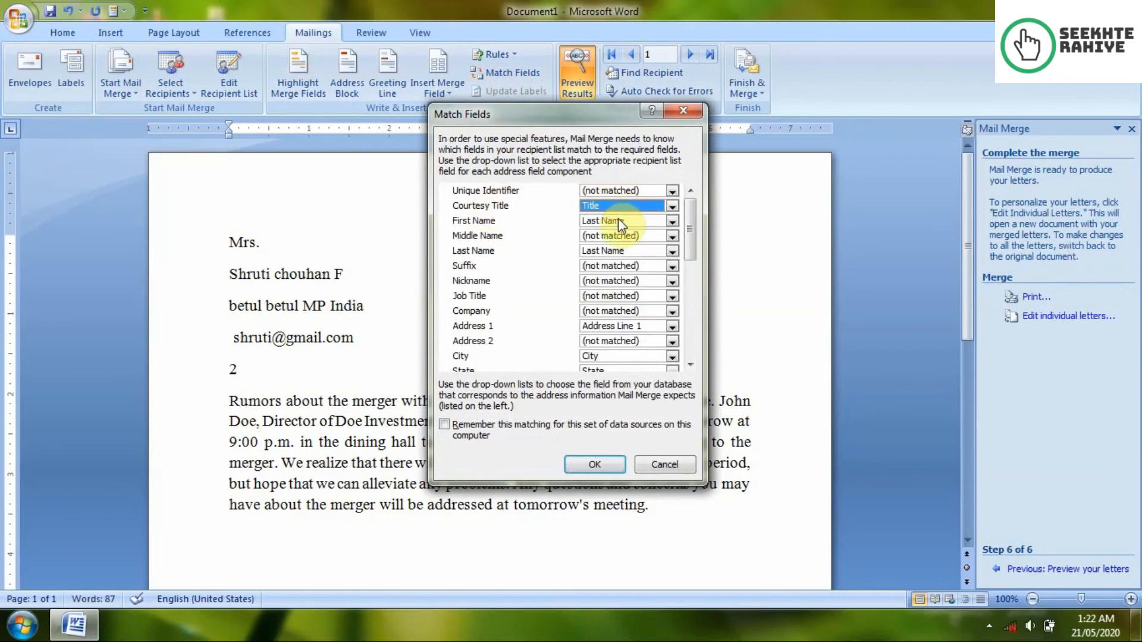
left_click(619, 219)
scroll(644, 280, "down", 3)
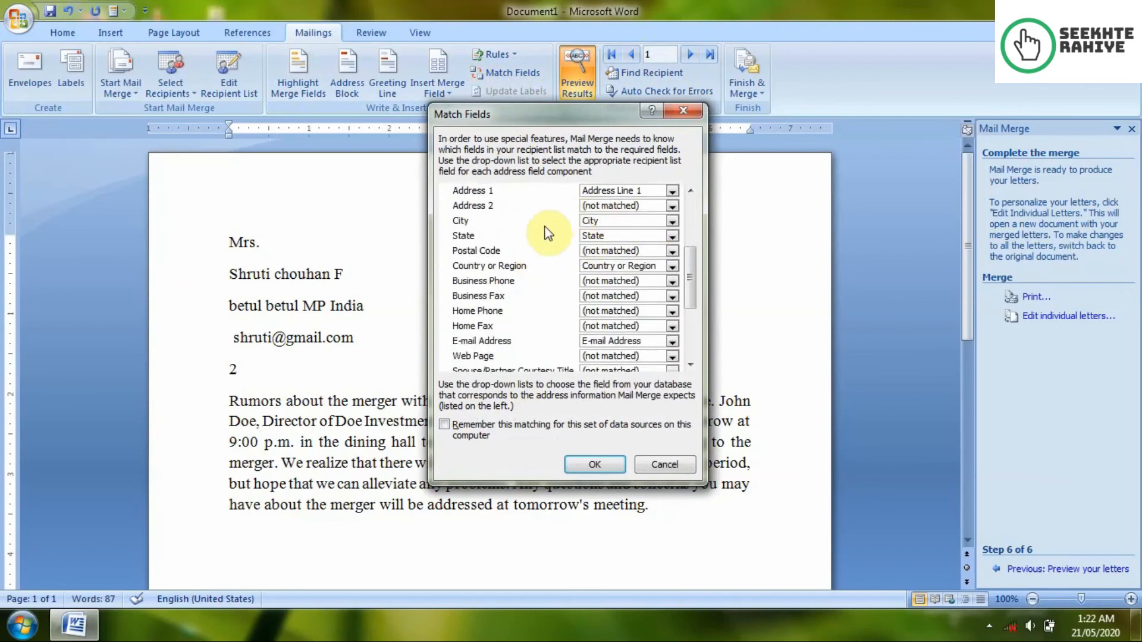
scroll(612, 236, "down", 3)
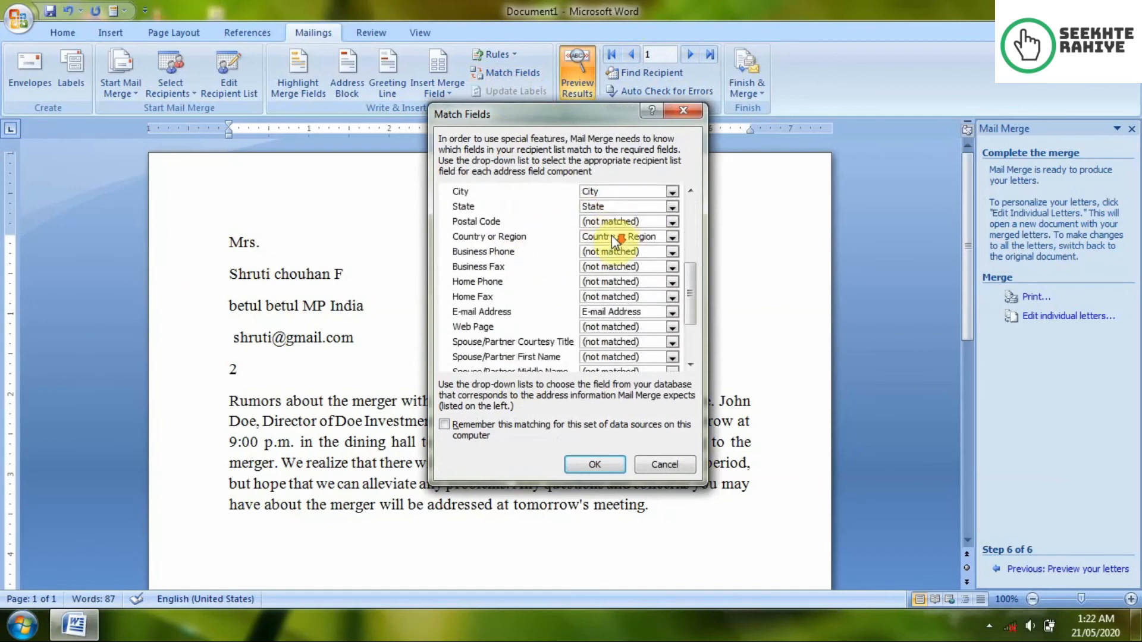
scroll(539, 318, "up", 1)
scroll(538, 318, "up", 3)
scroll(540, 319, "down", 4)
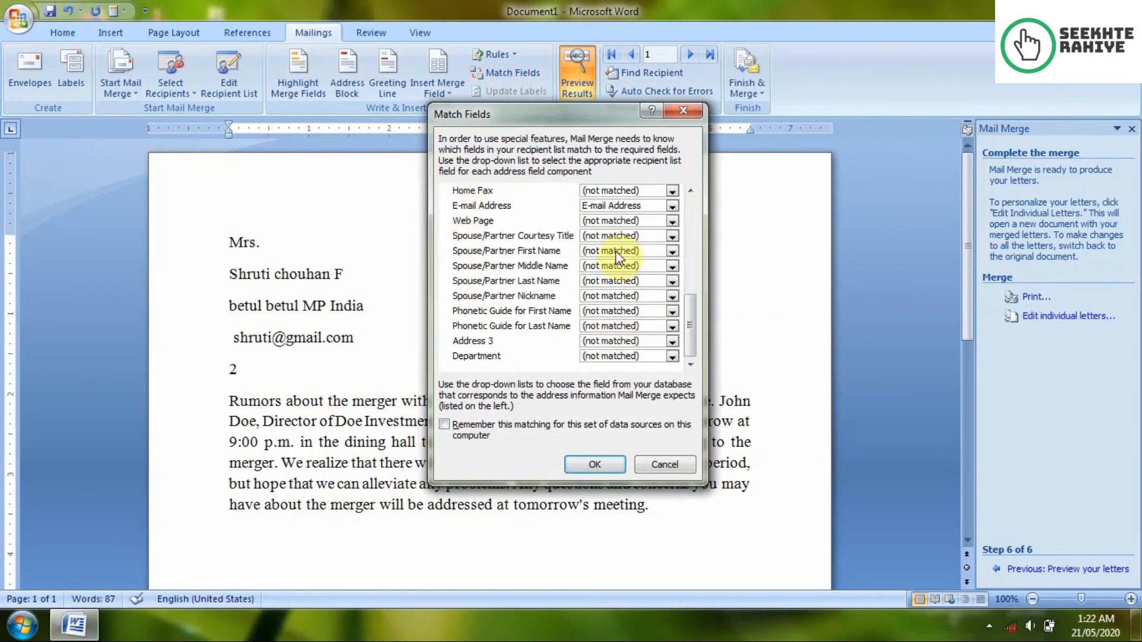
left_click(615, 265)
left_click(616, 265)
scroll(529, 294, "up", 1)
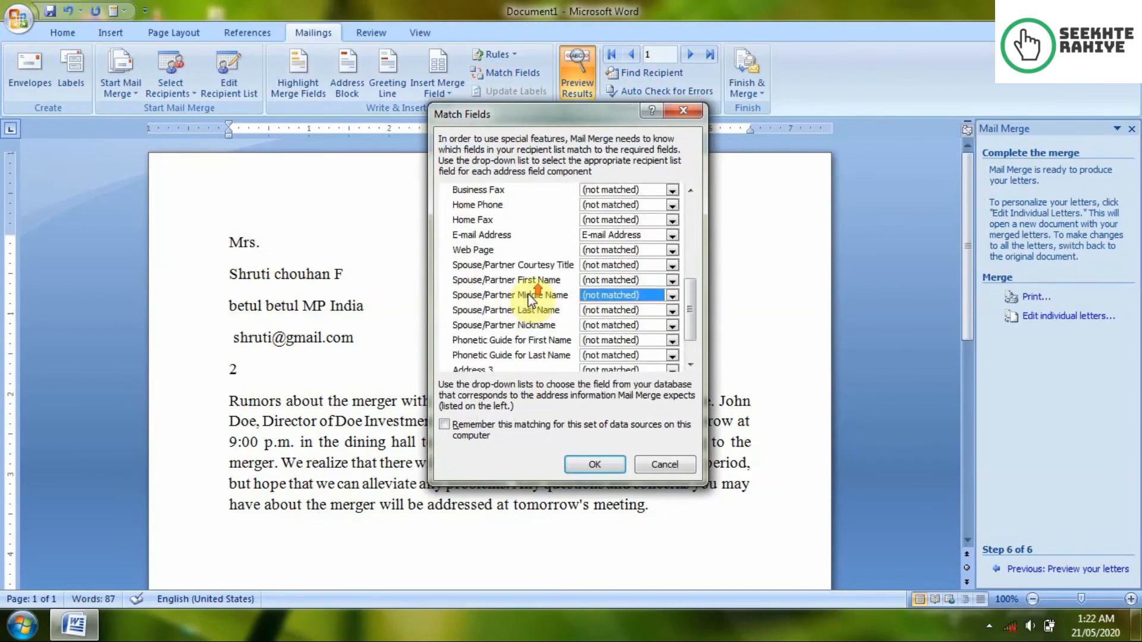
scroll(531, 296, "up", 6)
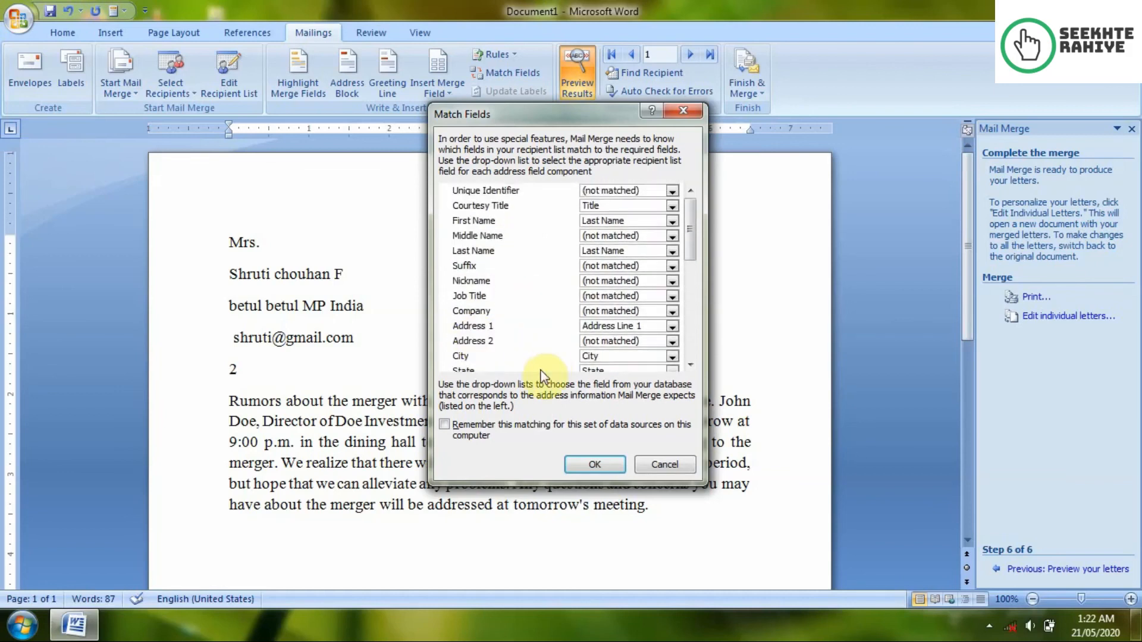
left_click(603, 459)
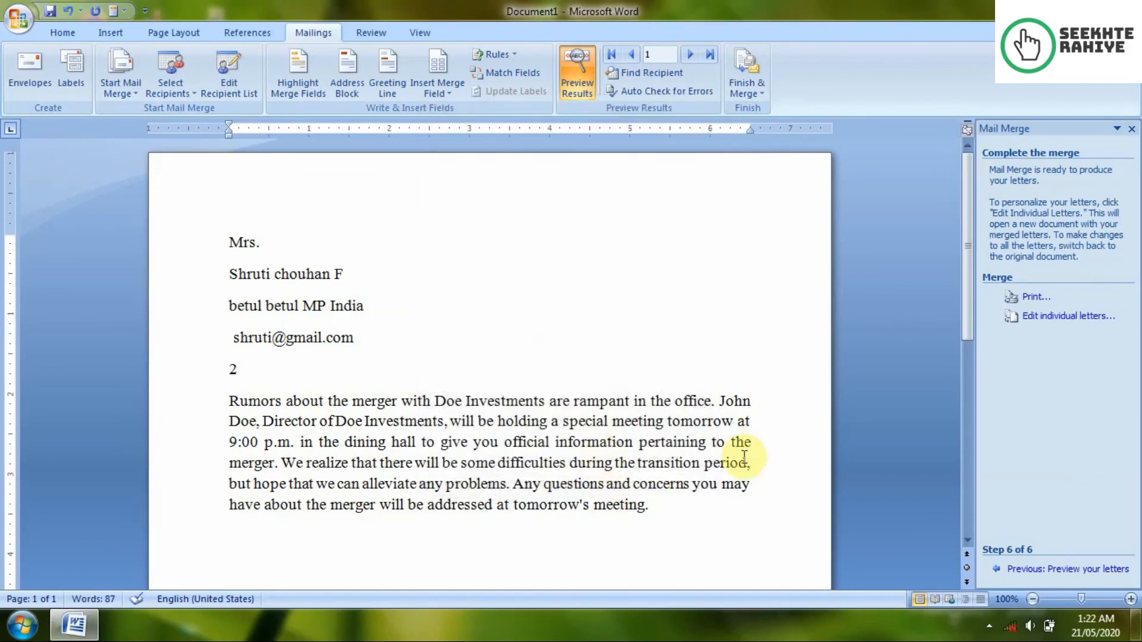
left_click(688, 55)
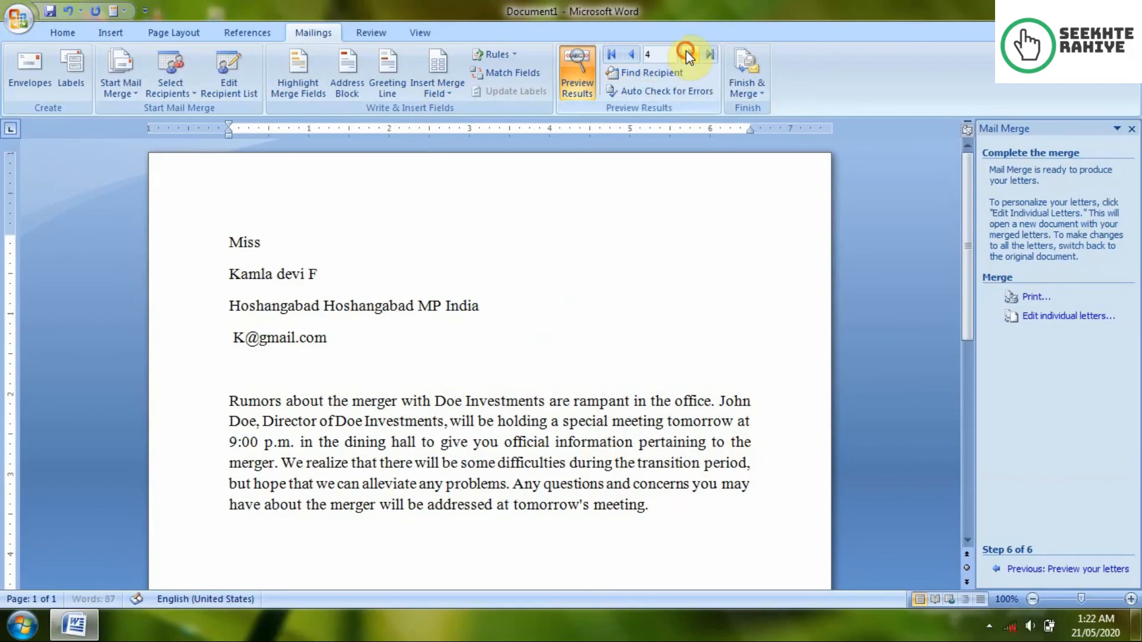
left_click(610, 54)
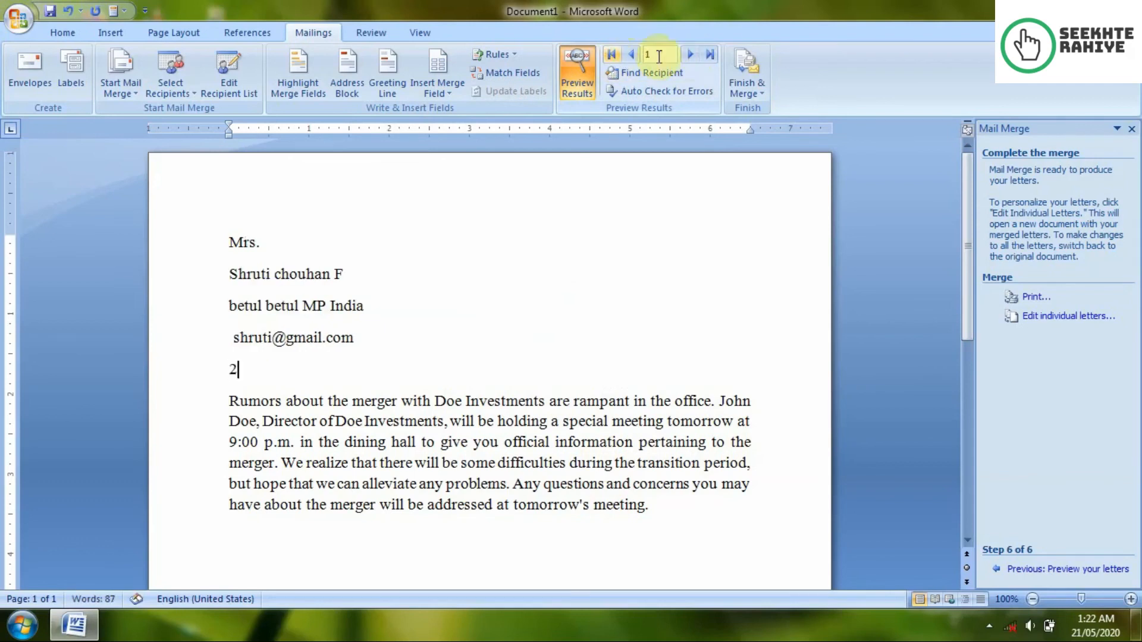
left_click(710, 54)
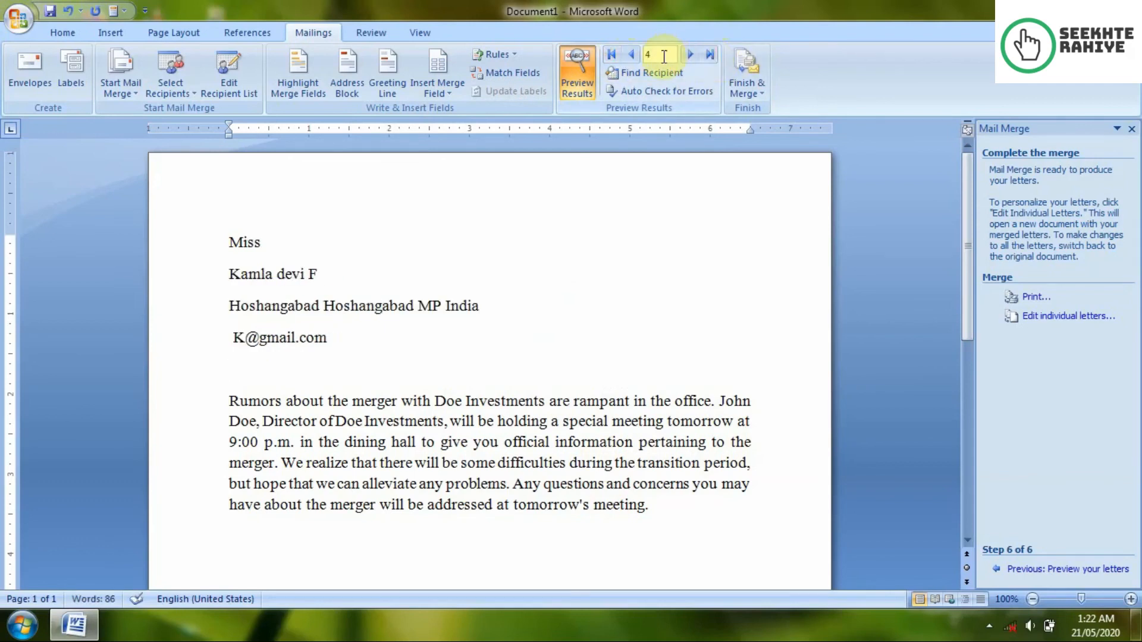
left_click(650, 72)
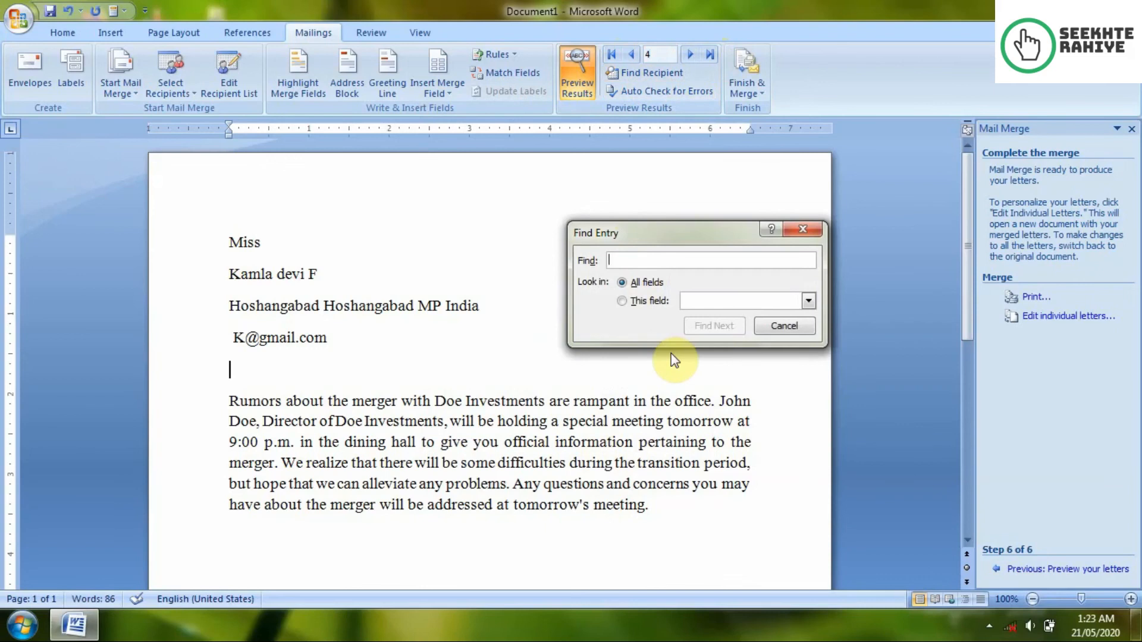
Step: Search for a recipient's partial first name in the Title, then First Name field, finding no matches
type("Mohan")
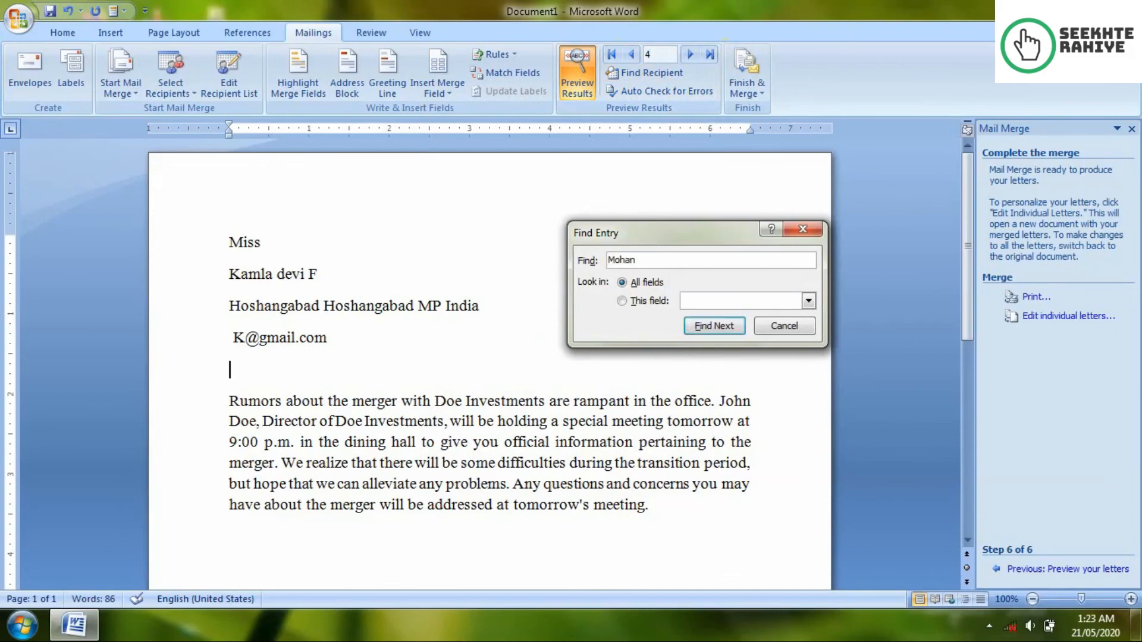
left_click(640, 300)
left_click(693, 300)
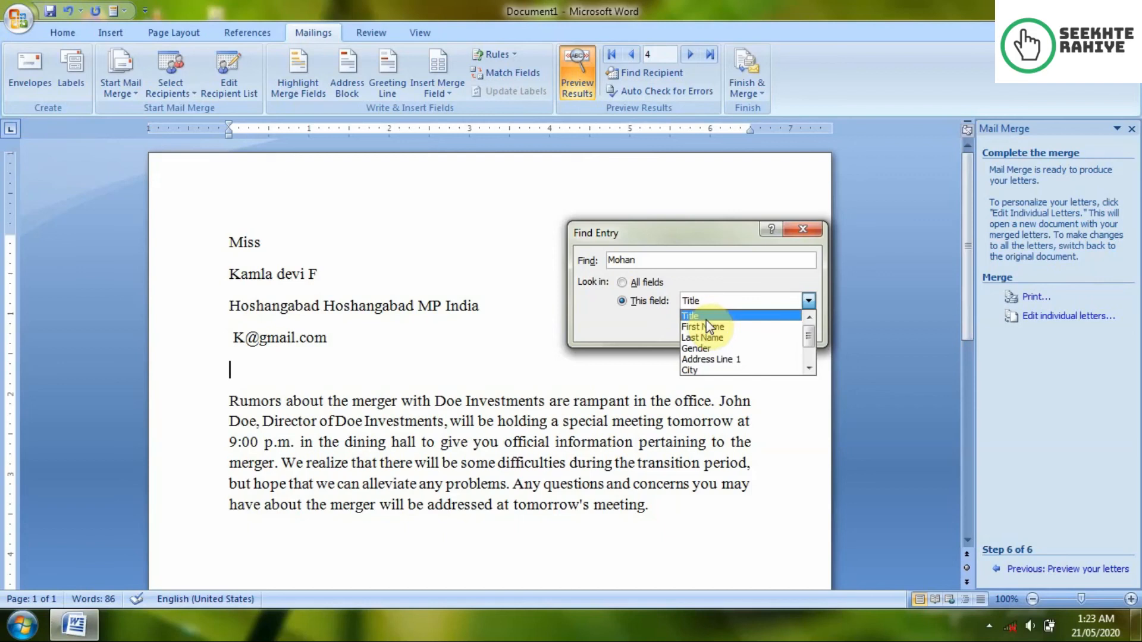
left_click(705, 318)
left_click(705, 325)
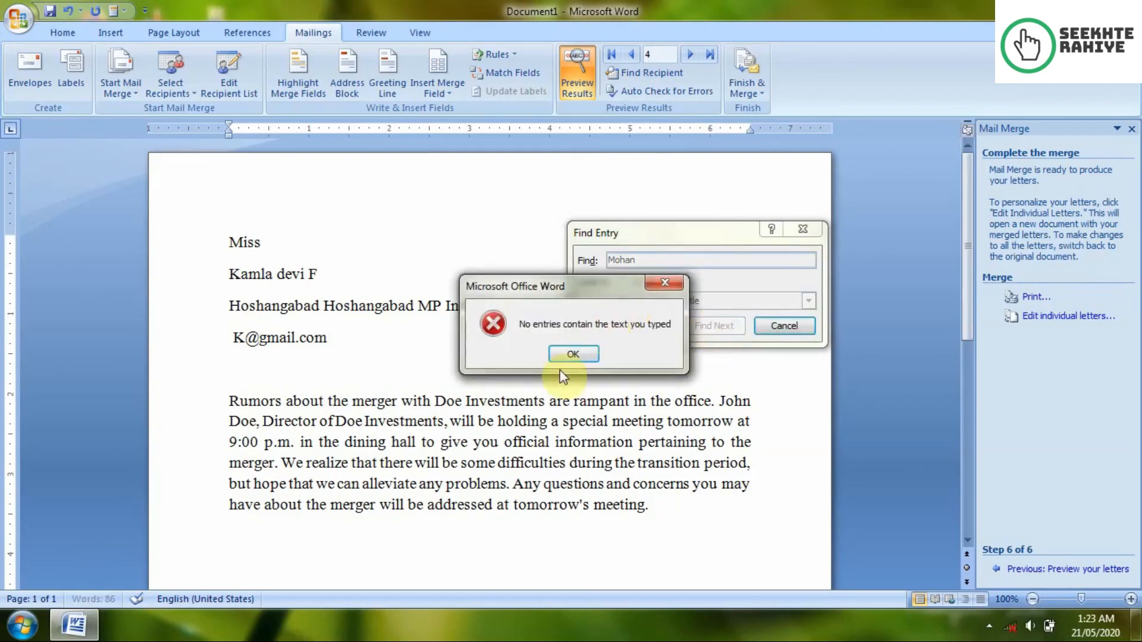
left_click(575, 355)
left_click(702, 301)
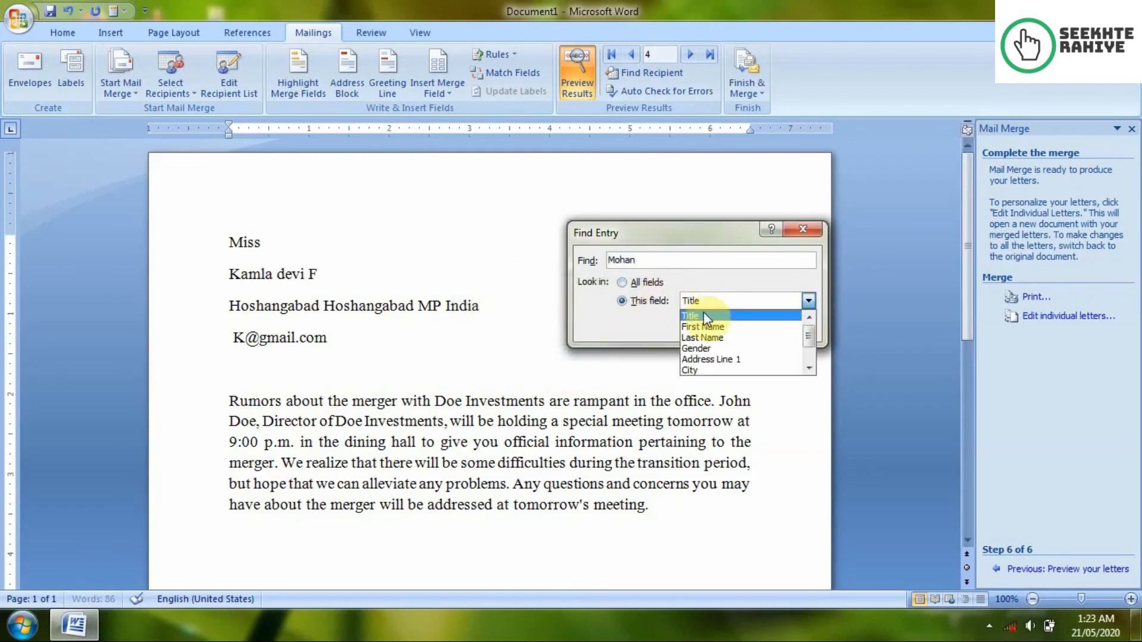
left_click(704, 326)
left_click(704, 322)
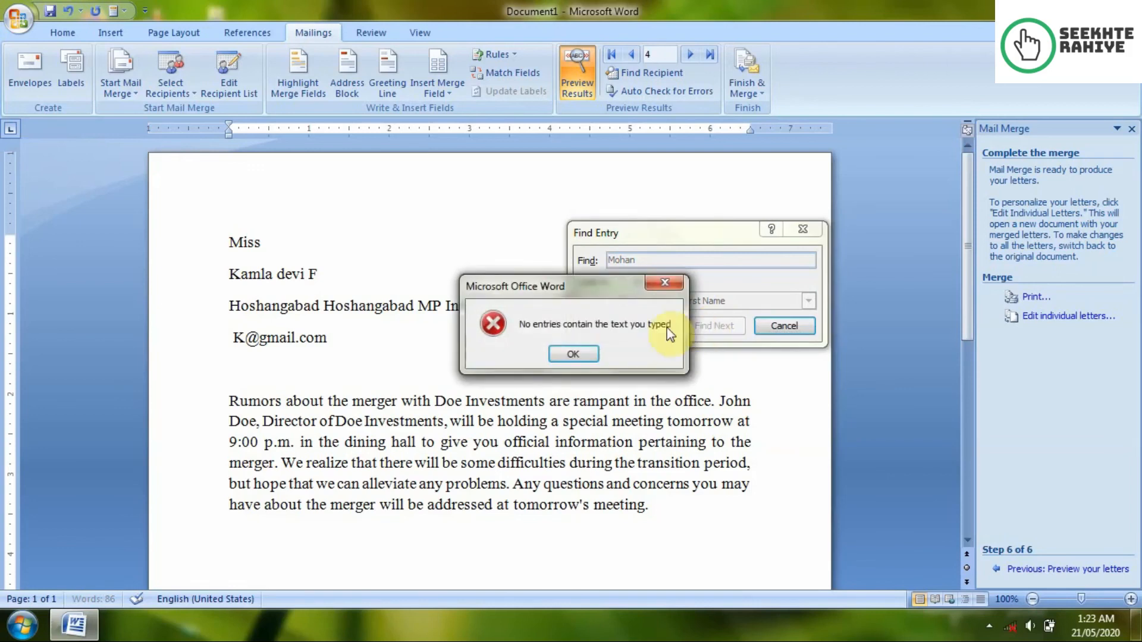
left_click(564, 355)
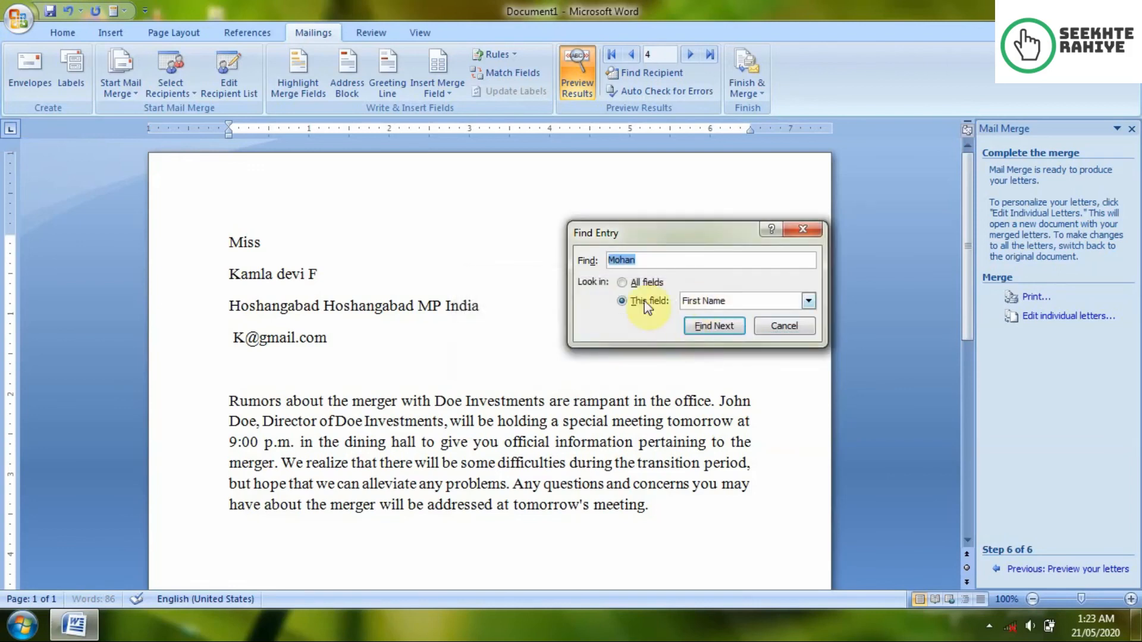
Step: Correct the search text, find the matching recipient by First Name, and close the search
left_click(666, 260)
key("BackSpace")
key("BackSpace")
key("BackSpace")
key("BackSpace")
key("BackSpace")
type("s")
left_click(713, 326)
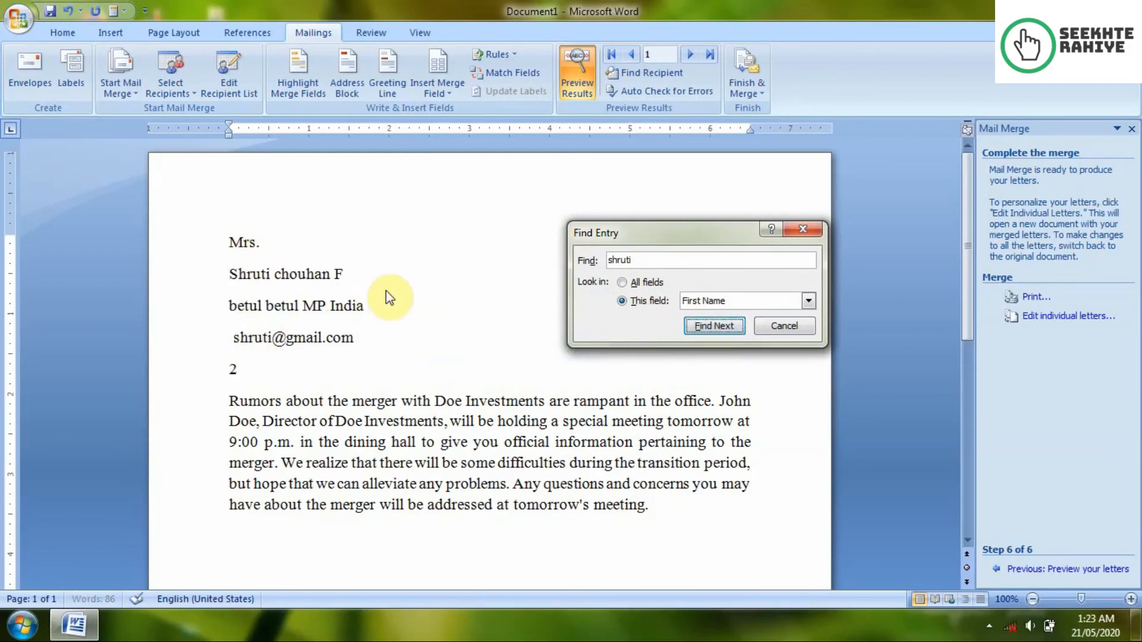
left_click(783, 327)
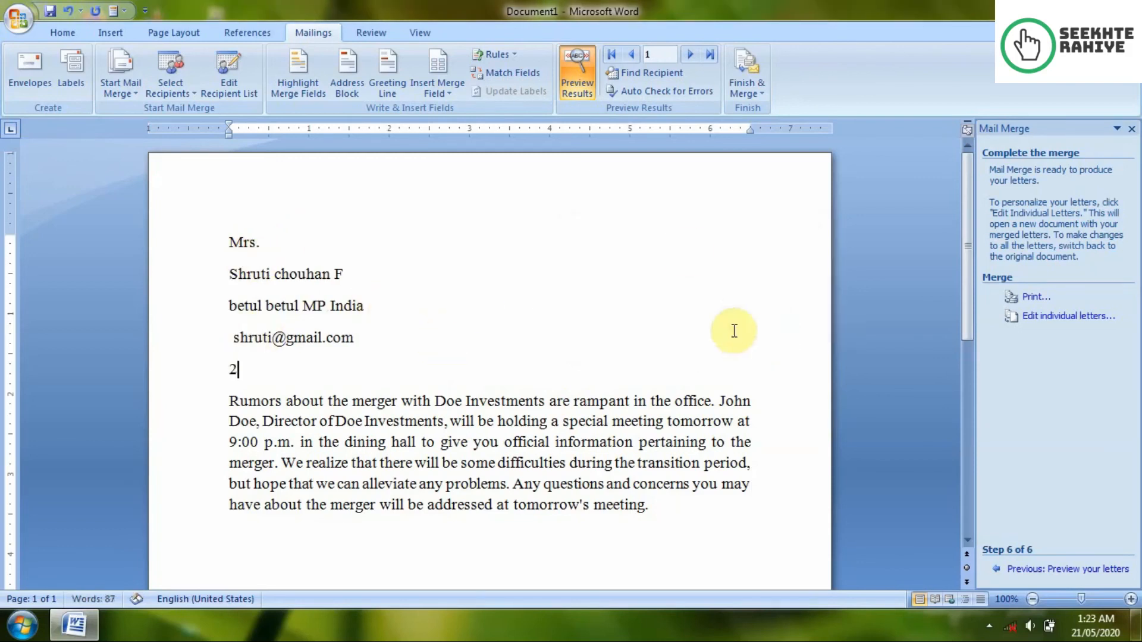
left_click(662, 90)
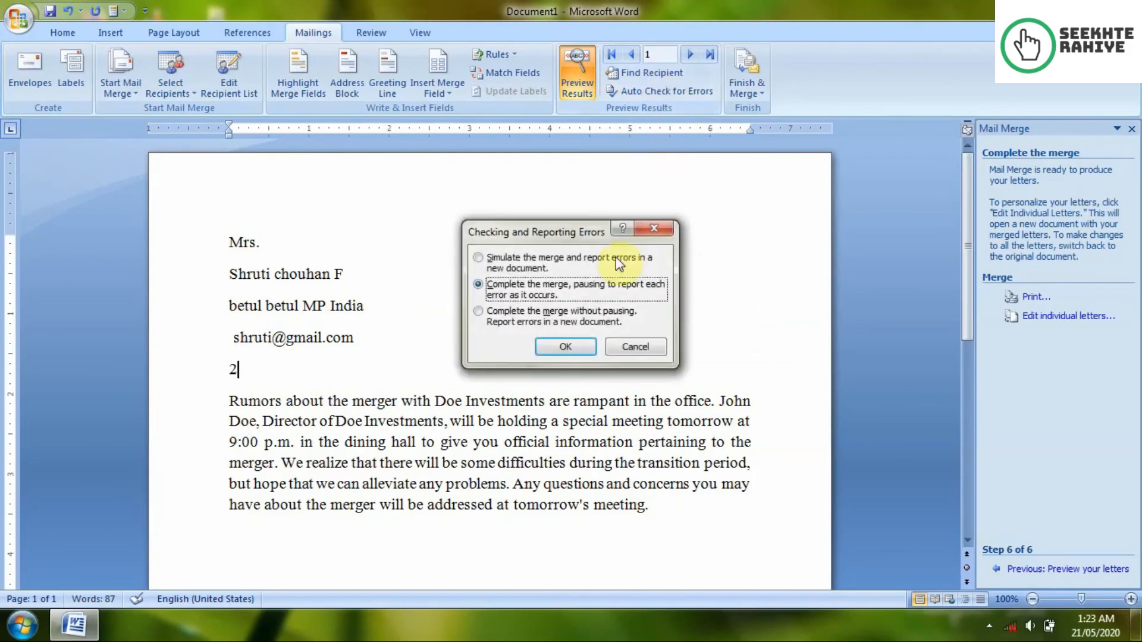
left_click(582, 342)
scroll(588, 334, "down", 15)
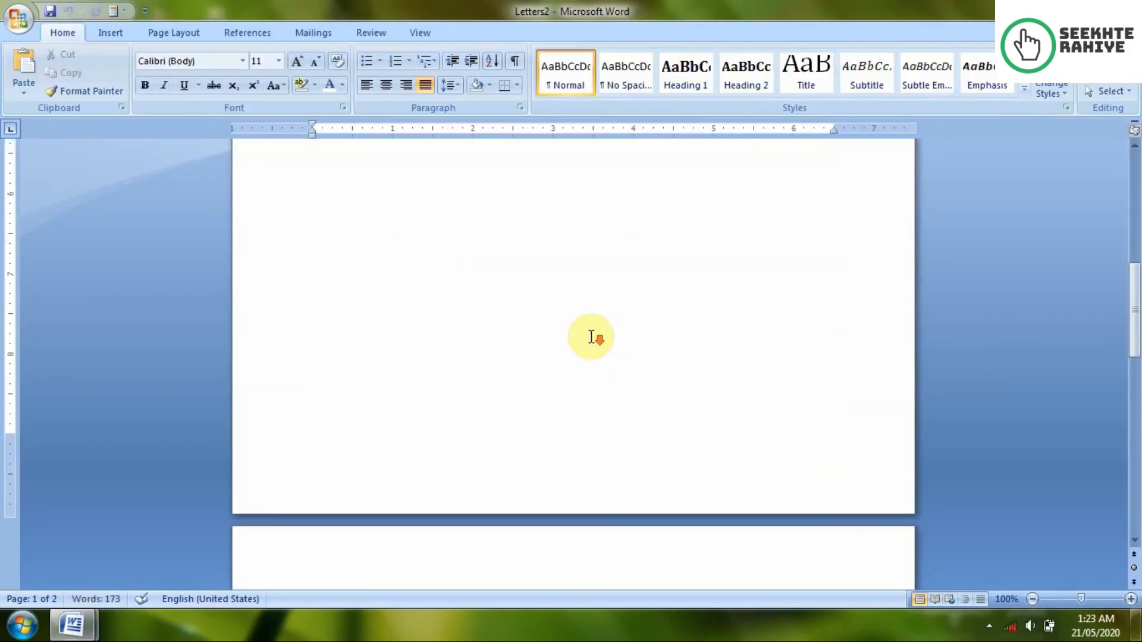
scroll(592, 337, "down", 10)
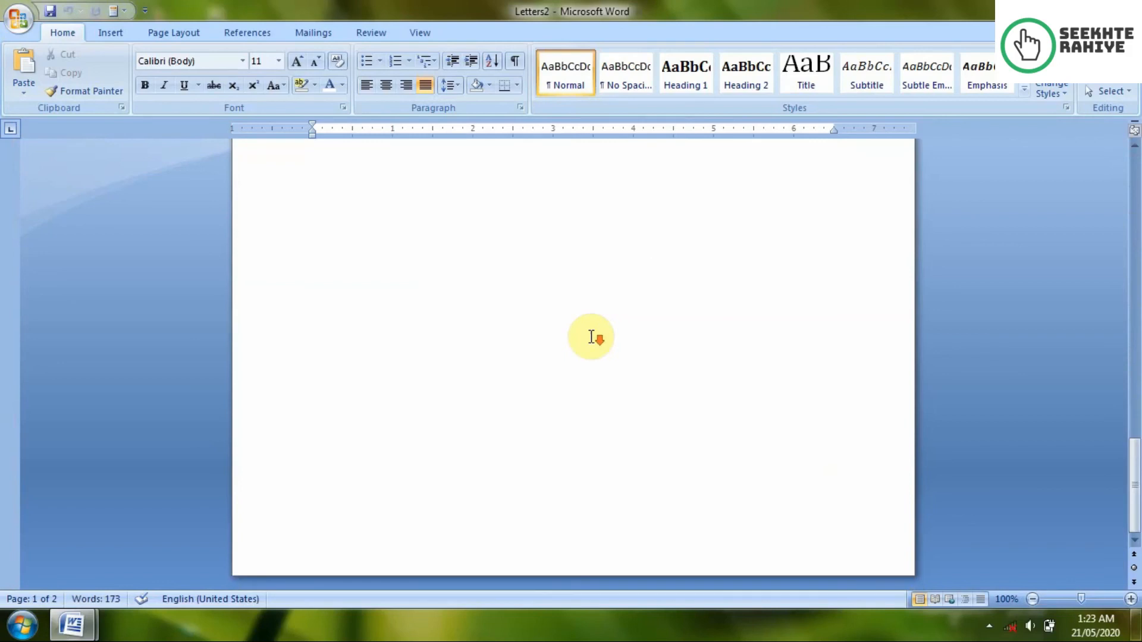
scroll(592, 337, "up", 15)
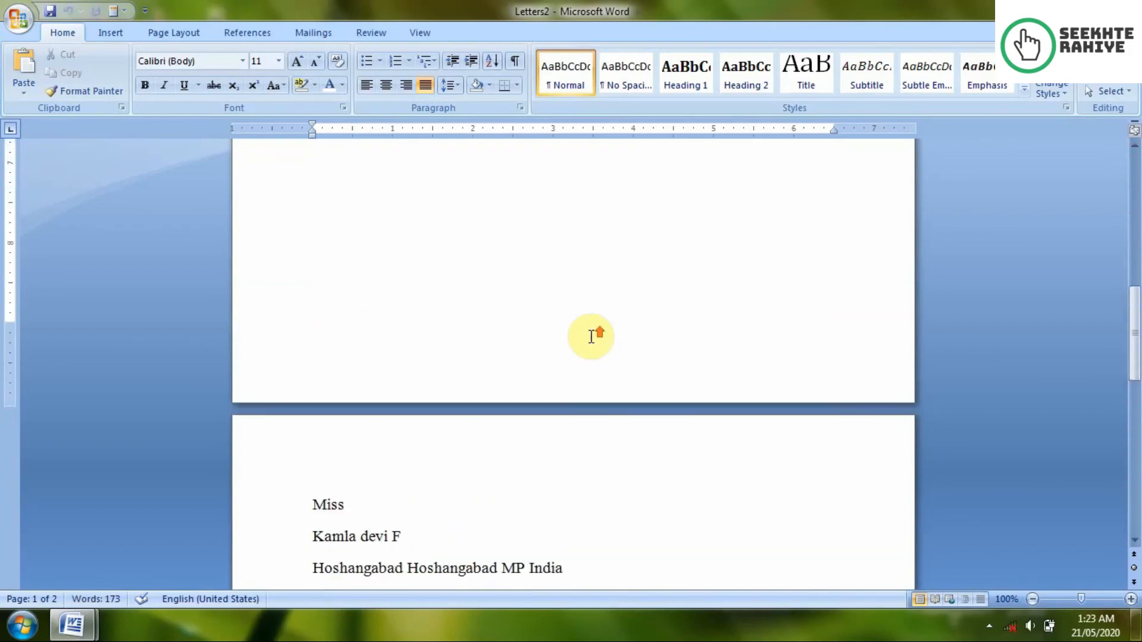
scroll(591, 337, "up", 5)
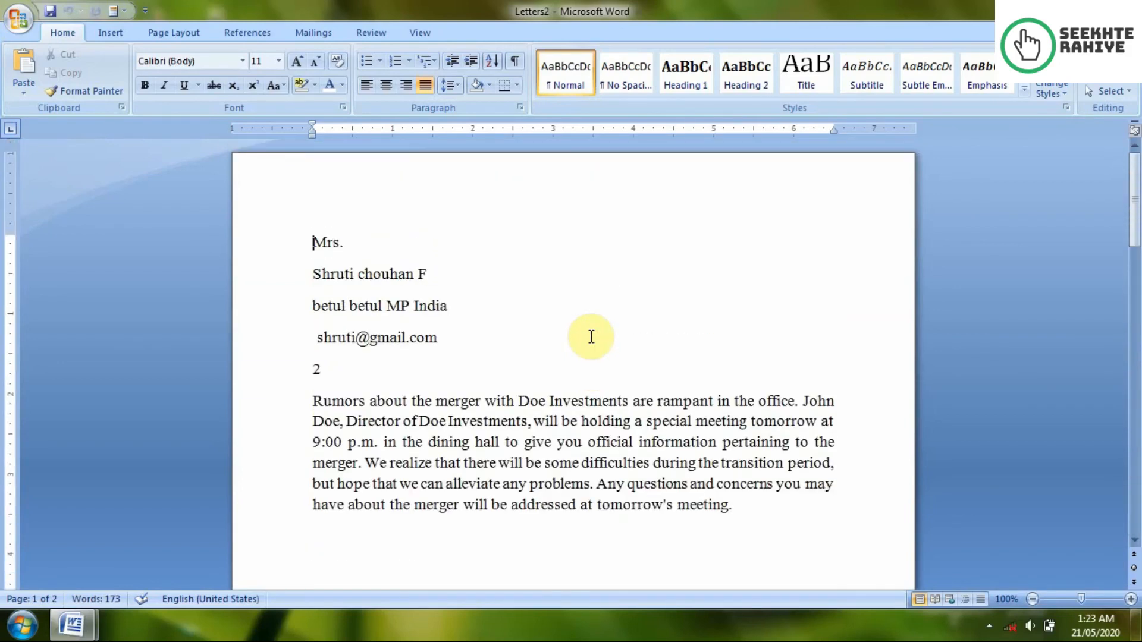
key("alt+F4")
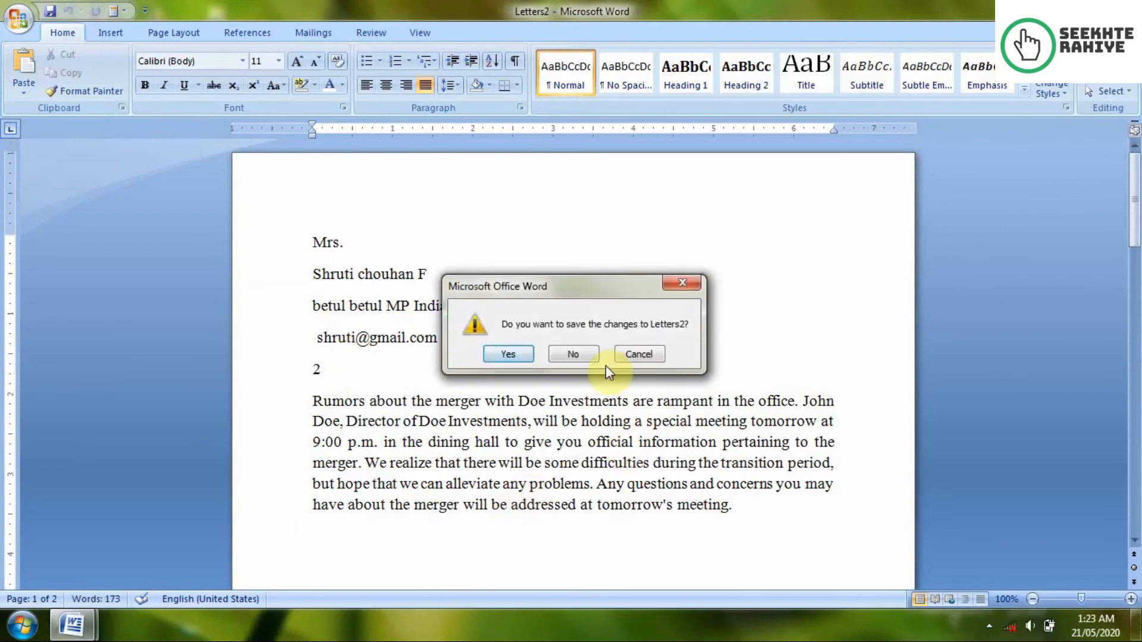
left_click(586, 353)
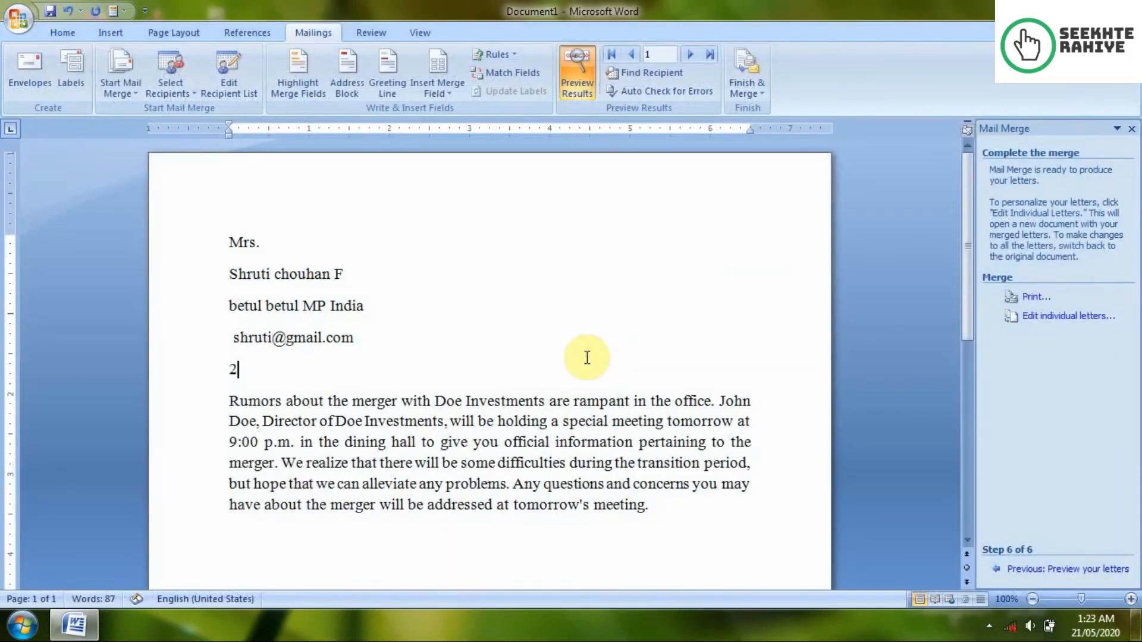
left_click(739, 58)
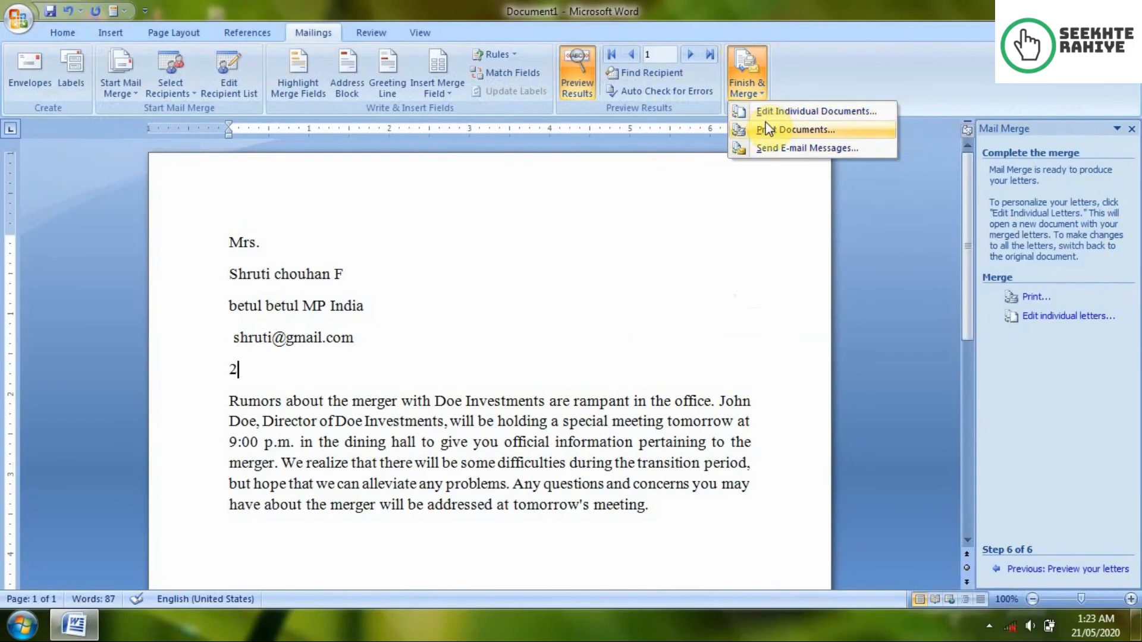
left_click(667, 264)
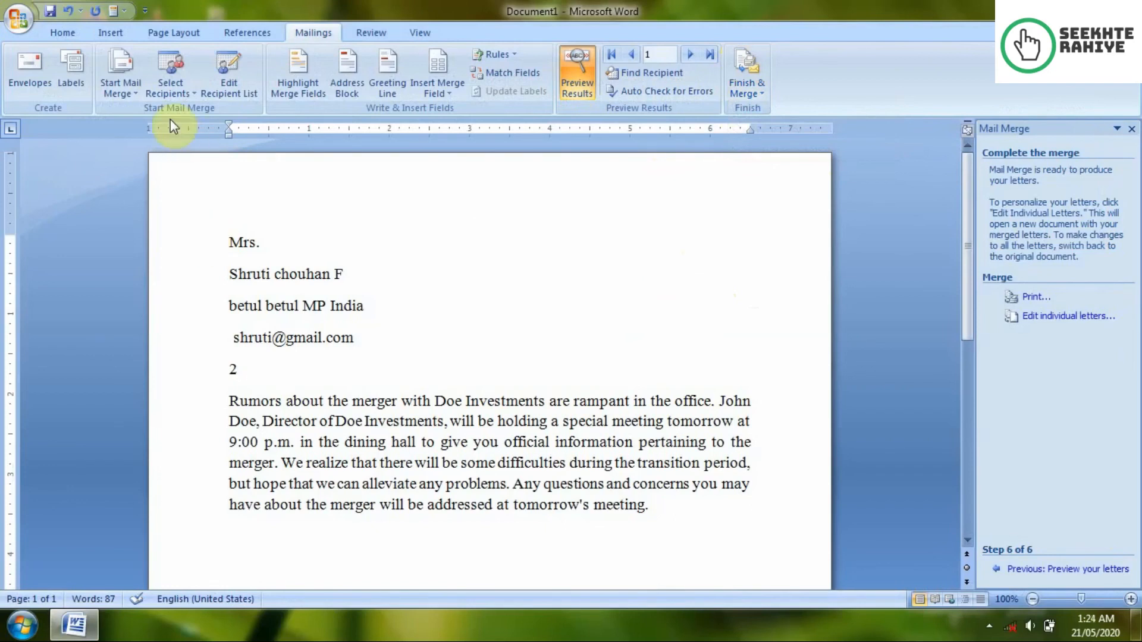
left_click(137, 96)
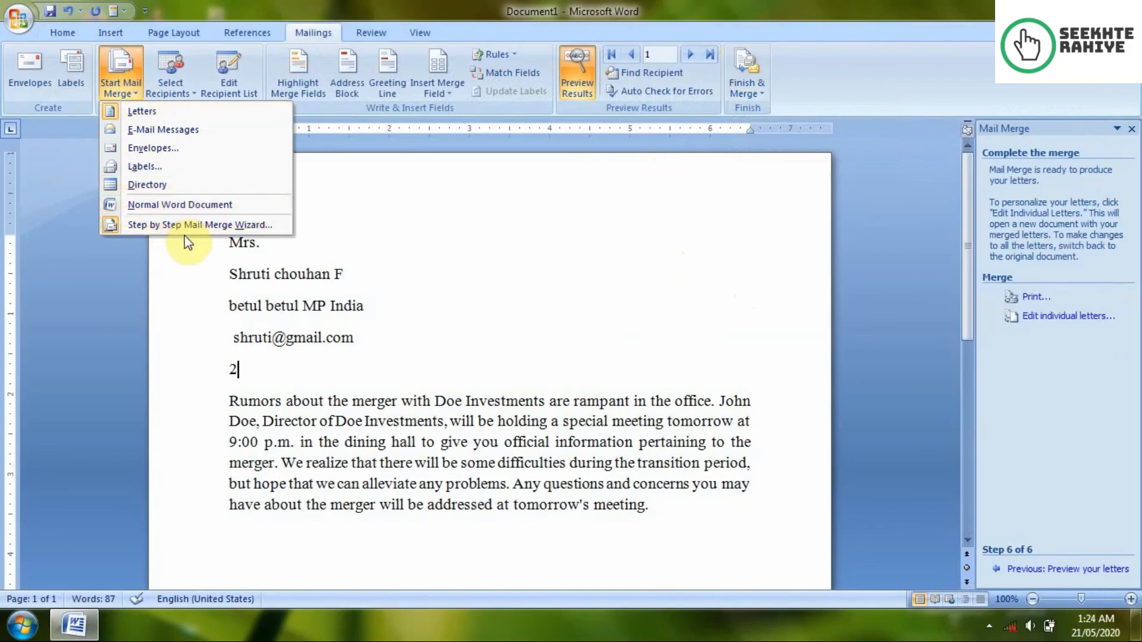
left_click(381, 259)
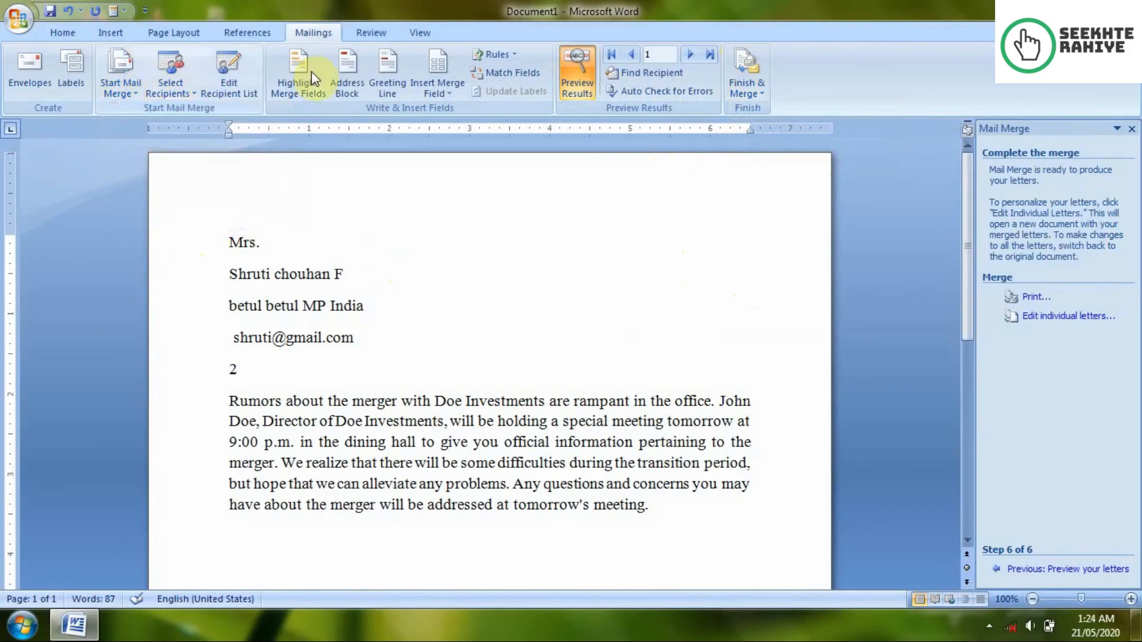